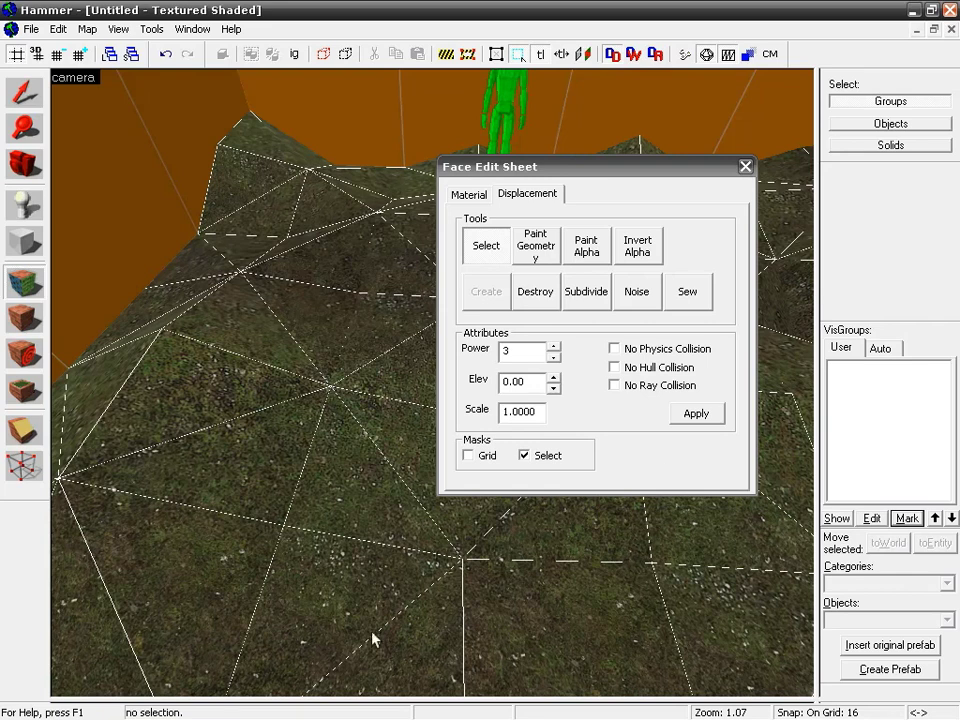
# Invert the alpha of the ground displacement to swap its grass and dirt blend, inspect the terrain, and close the face editor
pyautogui.click(638, 253)
pyautogui.press('z')
pyautogui.press('z')
pyautogui.click(642, 245)
pyautogui.click(648, 253)
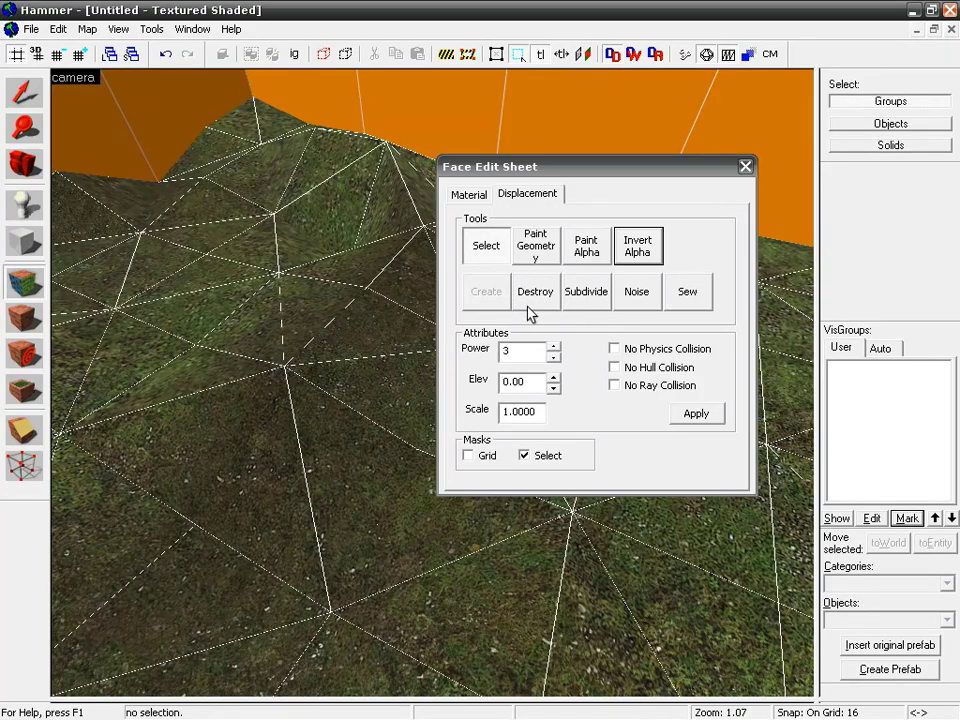
pyautogui.press('z')
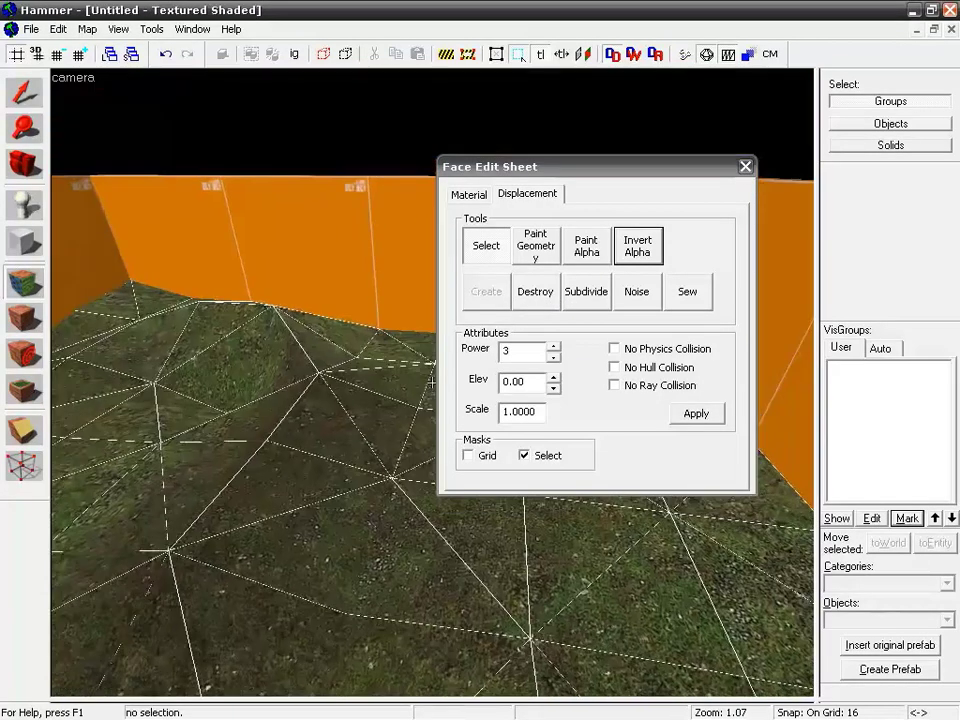
pyautogui.press('s')
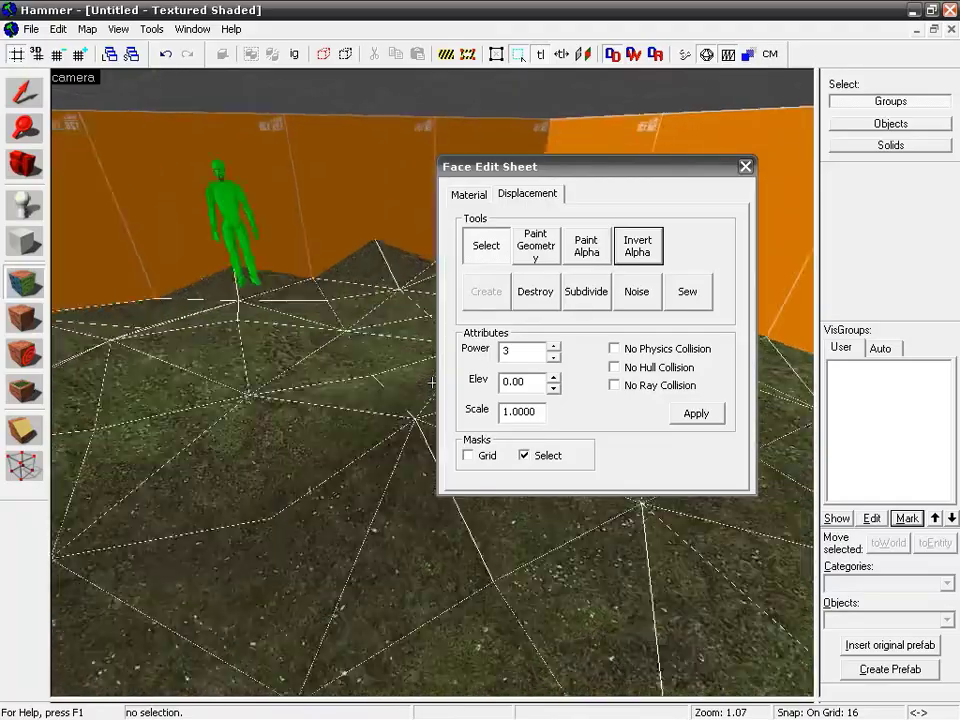
pyautogui.press('w')
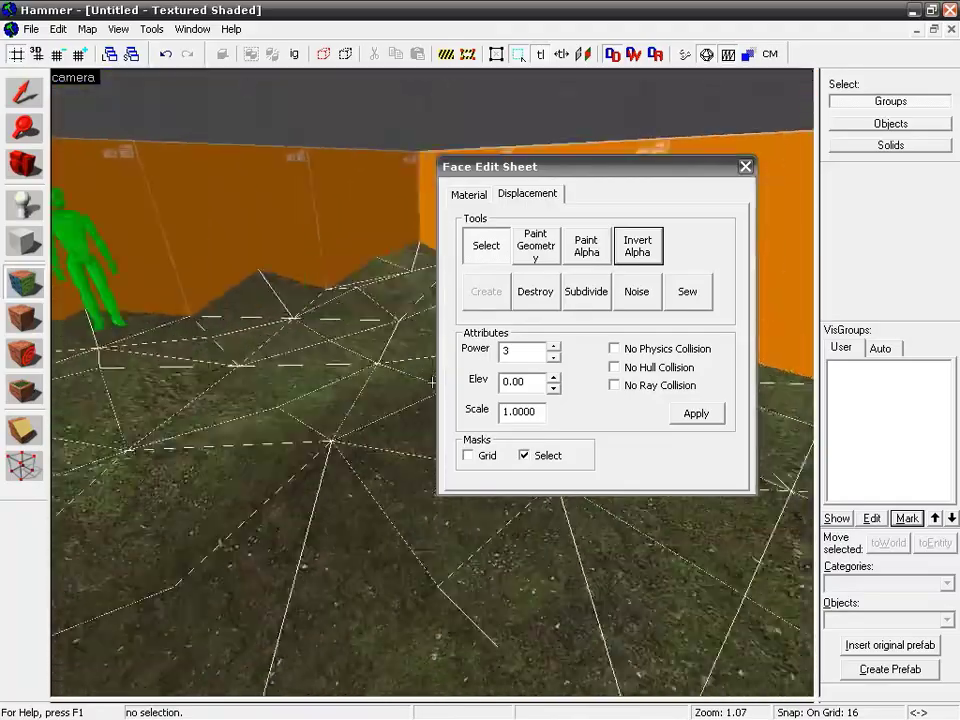
pyautogui.press('s')
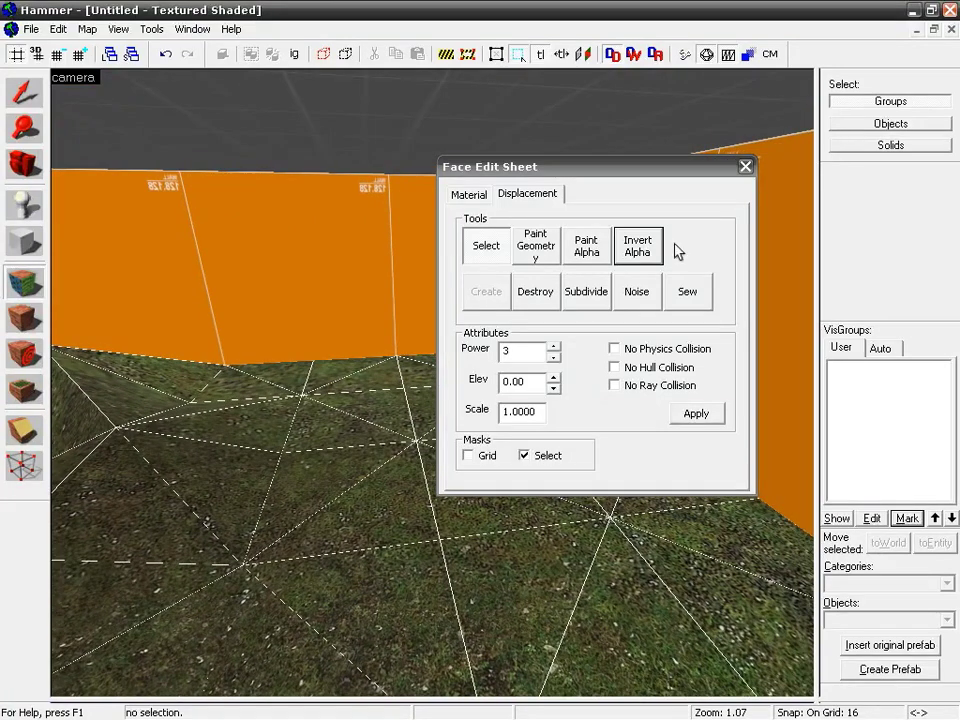
pyautogui.click(745, 167)
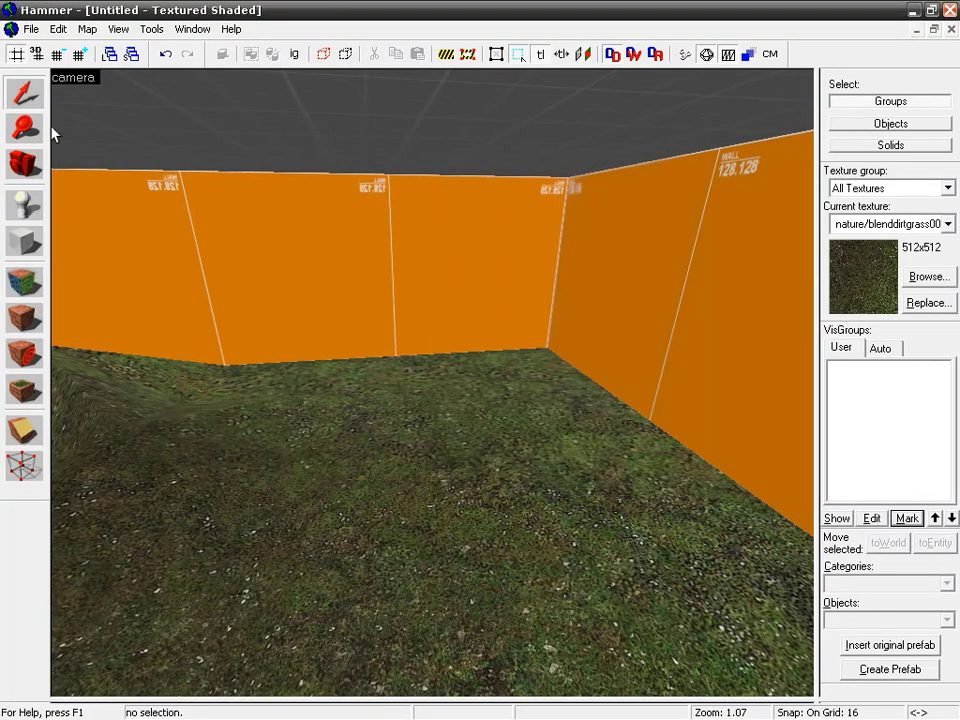
# Select the 512-unit-long end wall and move it 96 units inward over the ground
pyautogui.click(716, 342)
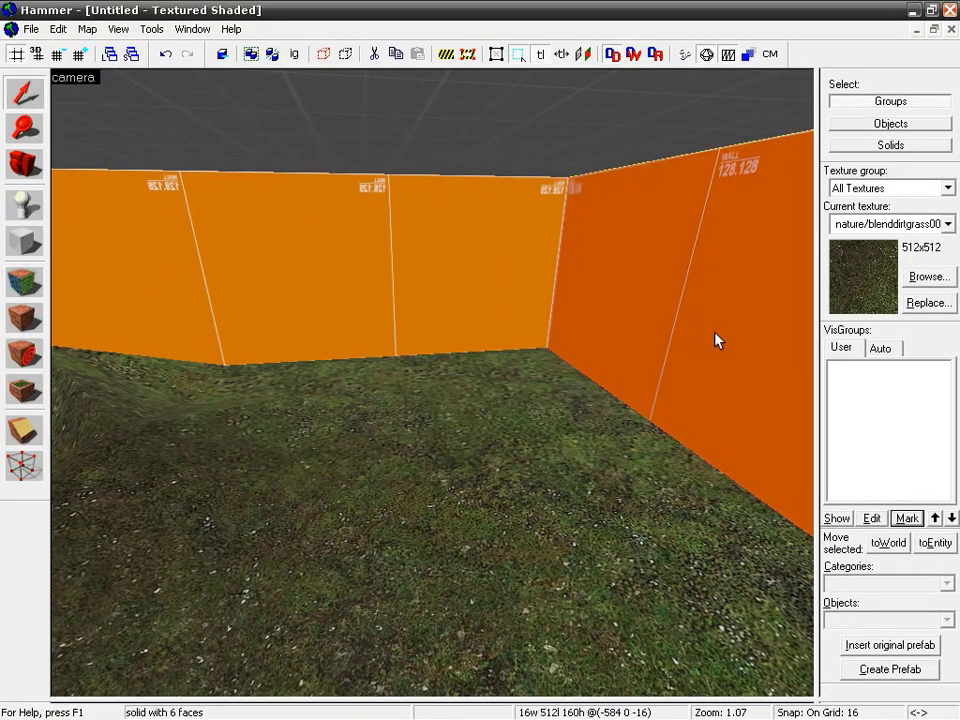
pyautogui.hotkey('shift', 'z')
pyautogui.moveTo(633, 213); pyautogui.dragTo(656, 212)
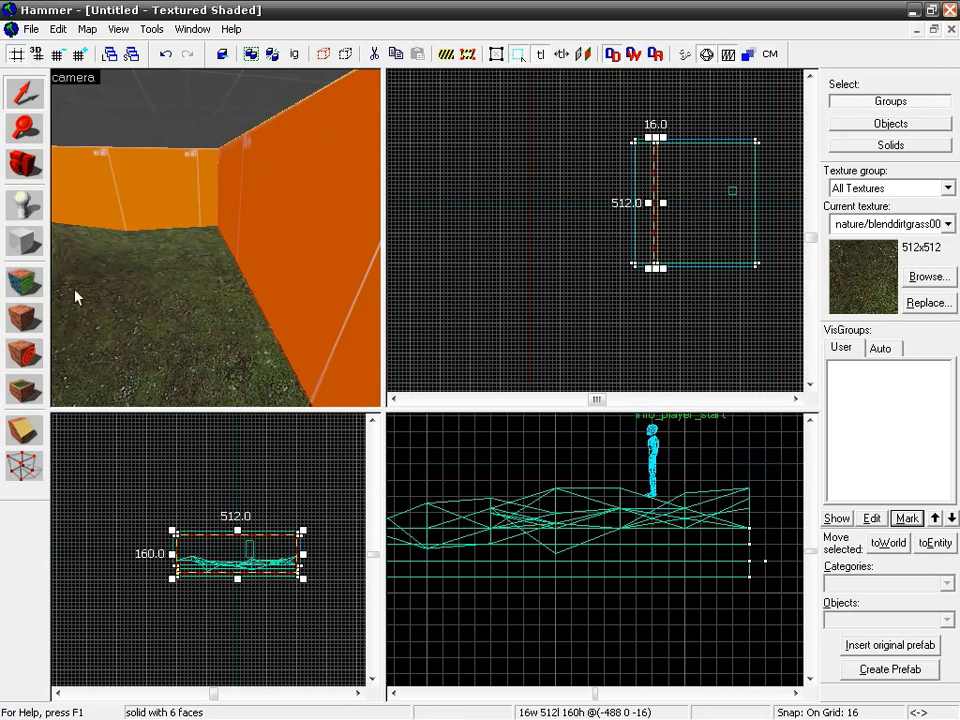
# Apply the nature/blendcliffdirt001a blend texture to all faces of the moved wall
pyautogui.click(28, 285)
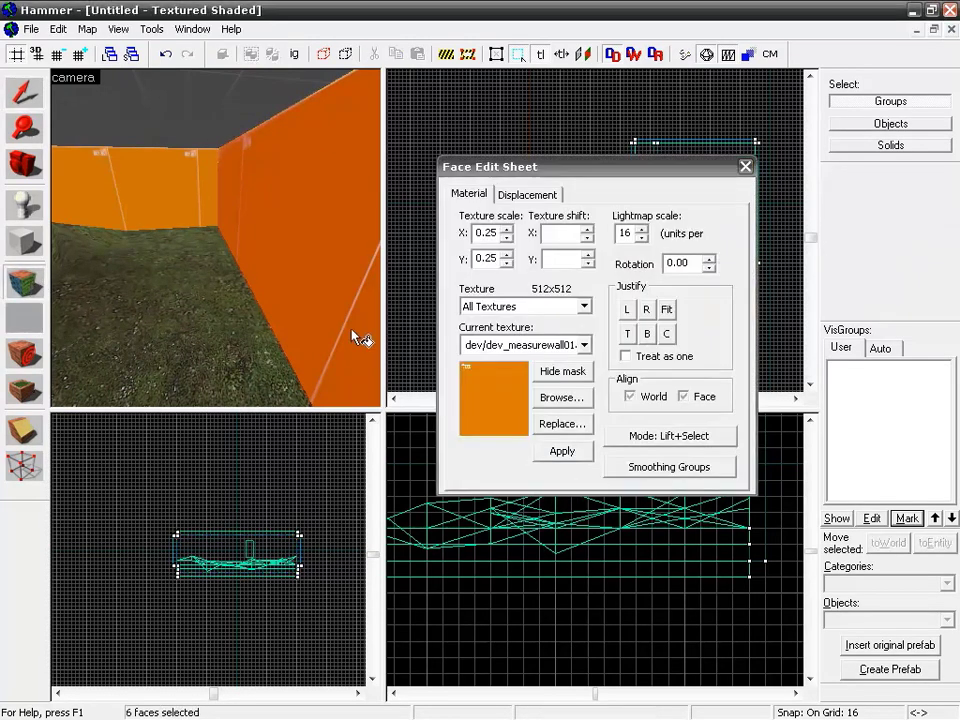
pyautogui.click(557, 397)
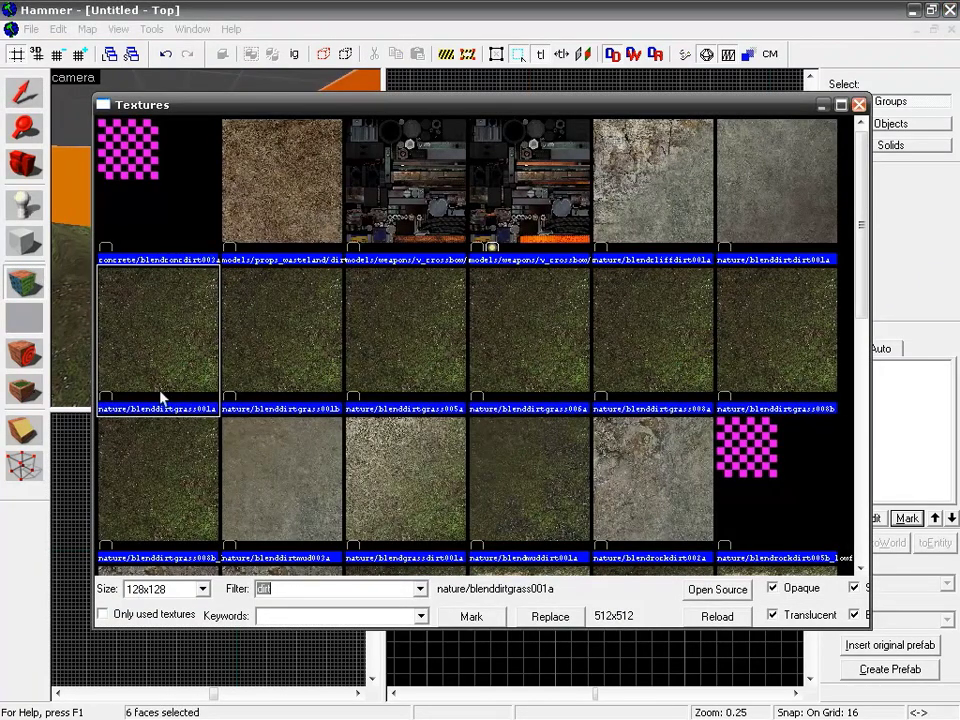
pyautogui.doubleClick(143, 353)
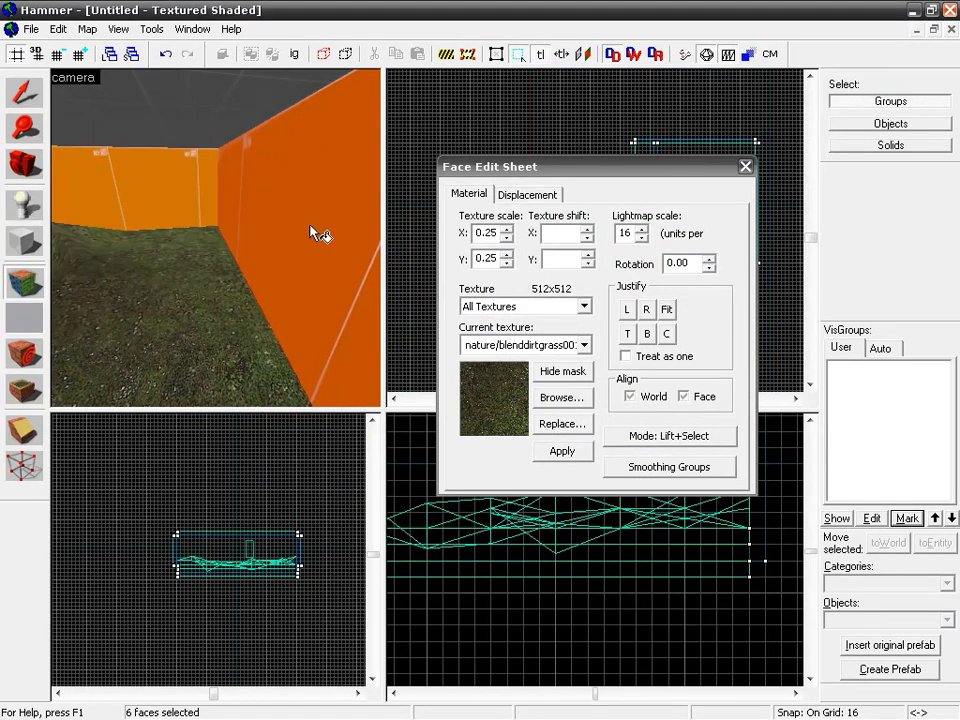
pyautogui.click(557, 397)
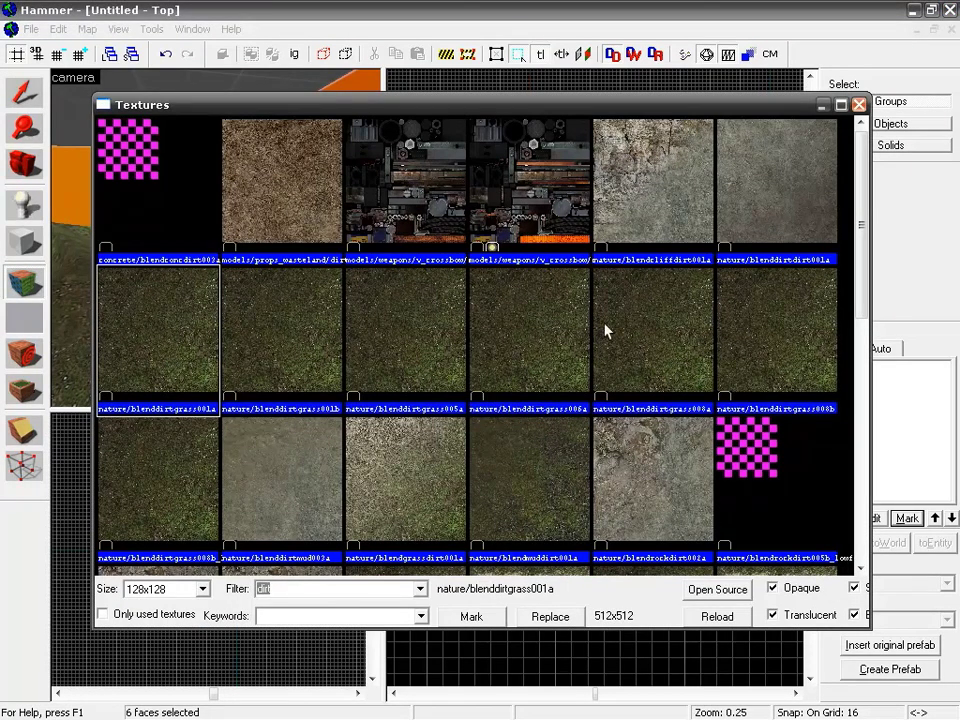
pyautogui.click(667, 203)
pyautogui.doubleClick(665, 195)
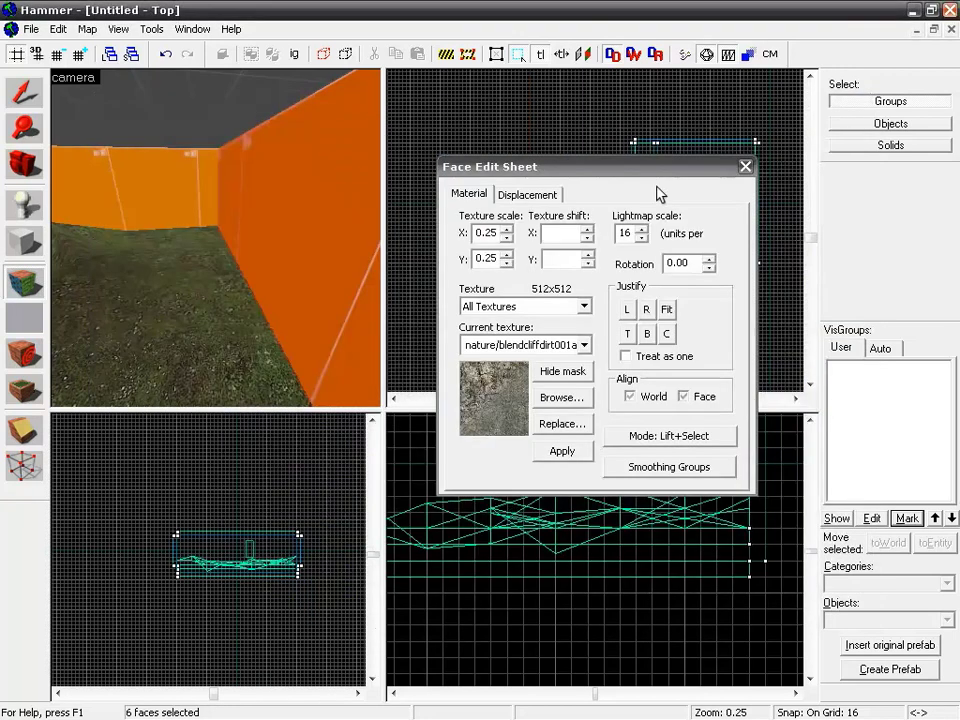
pyautogui.click(546, 454)
pyautogui.press('z')
pyautogui.press('a')
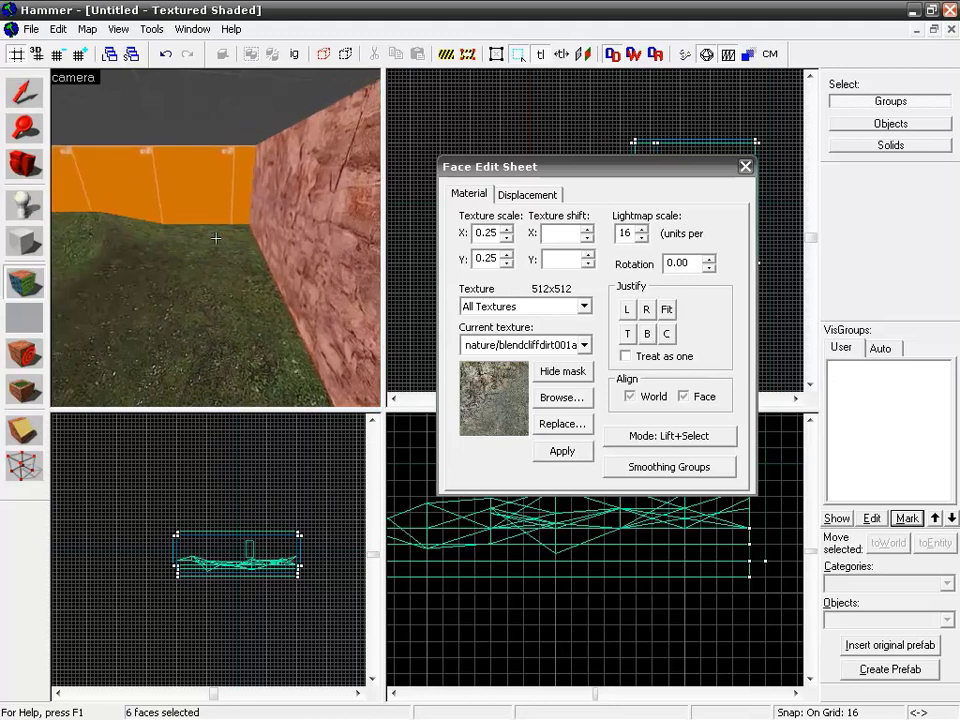
# Select the wall face towards the room and create a displacement on it with power 3
pyautogui.press('z')
pyautogui.click(171, 197)
pyautogui.click(322, 187)
pyautogui.click(528, 195)
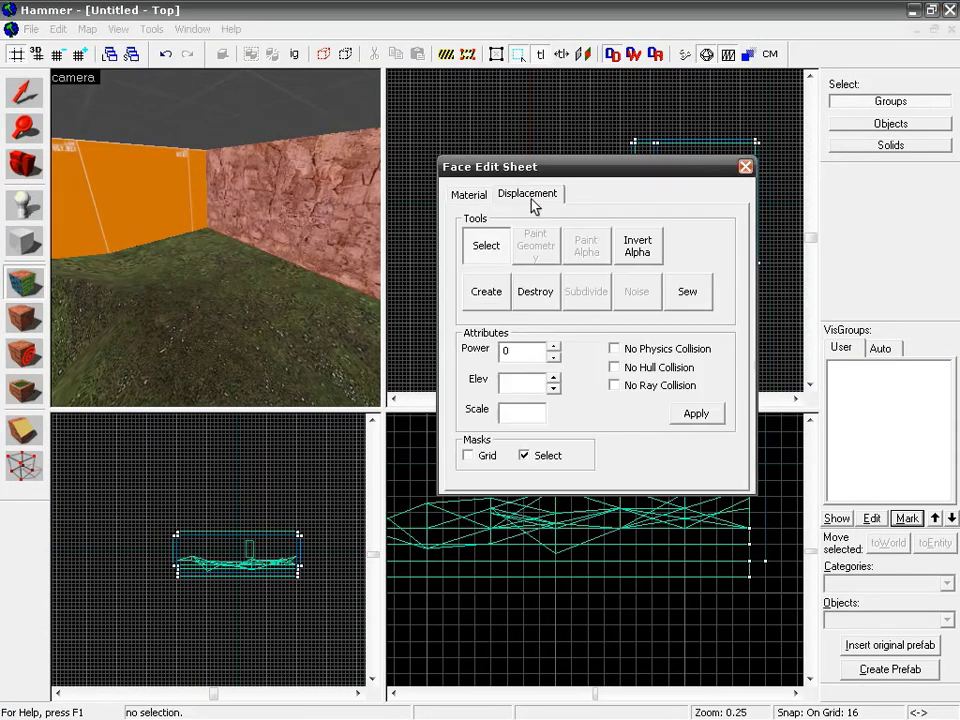
pyautogui.click(488, 288)
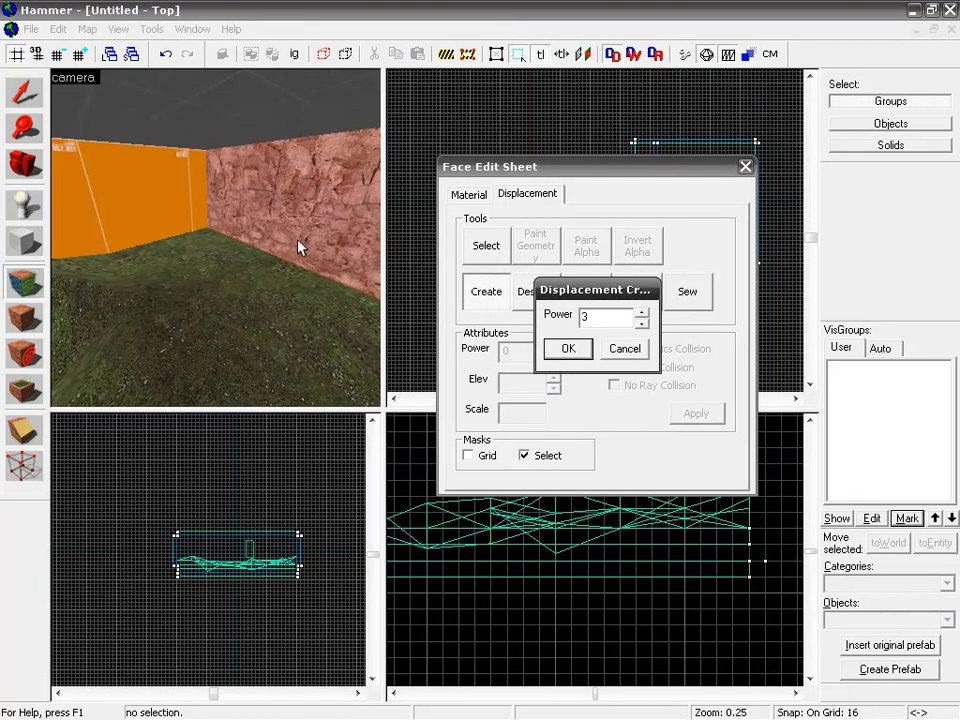
pyautogui.click(569, 350)
# Add the ground displacement to the selection together with the cliff wall displacement
pyautogui.keyDown('ctrl'); pyautogui.click(215, 237); pyautogui.keyUp('ctrl')
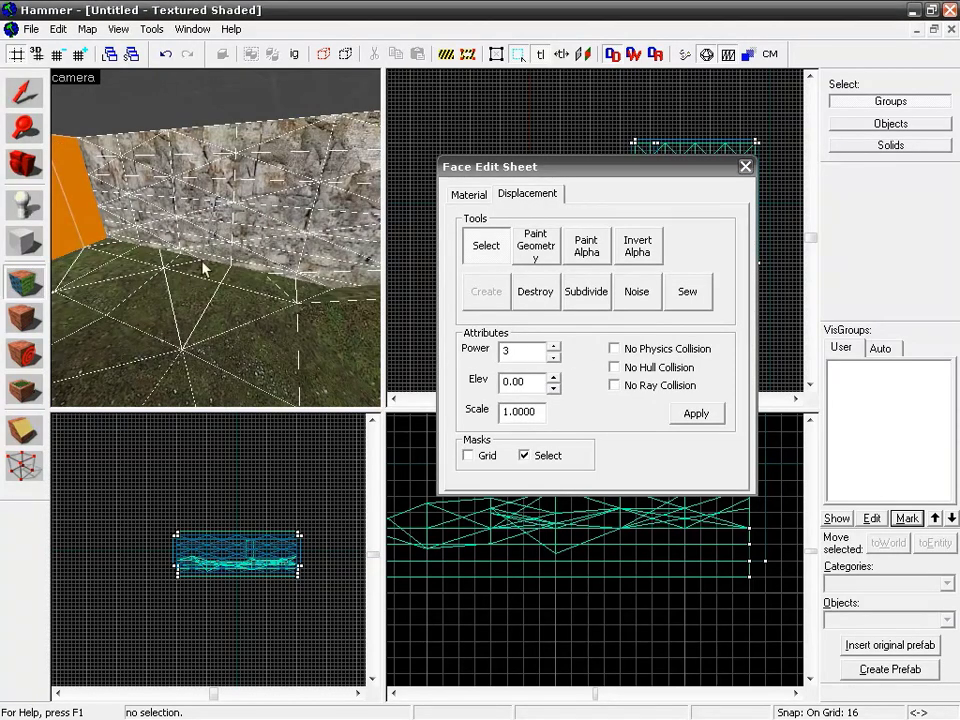
pyautogui.keyDown('ctrl'); pyautogui.click(207, 256); pyautogui.keyUp('ctrl')
pyautogui.keyDown('ctrl'); pyautogui.click(212, 237); pyautogui.keyUp('ctrl')
pyautogui.keyDown('ctrl'); pyautogui.click(166, 276); pyautogui.keyUp('ctrl')
pyautogui.keyDown('ctrl'); pyautogui.click(213, 227); pyautogui.keyUp('ctrl')
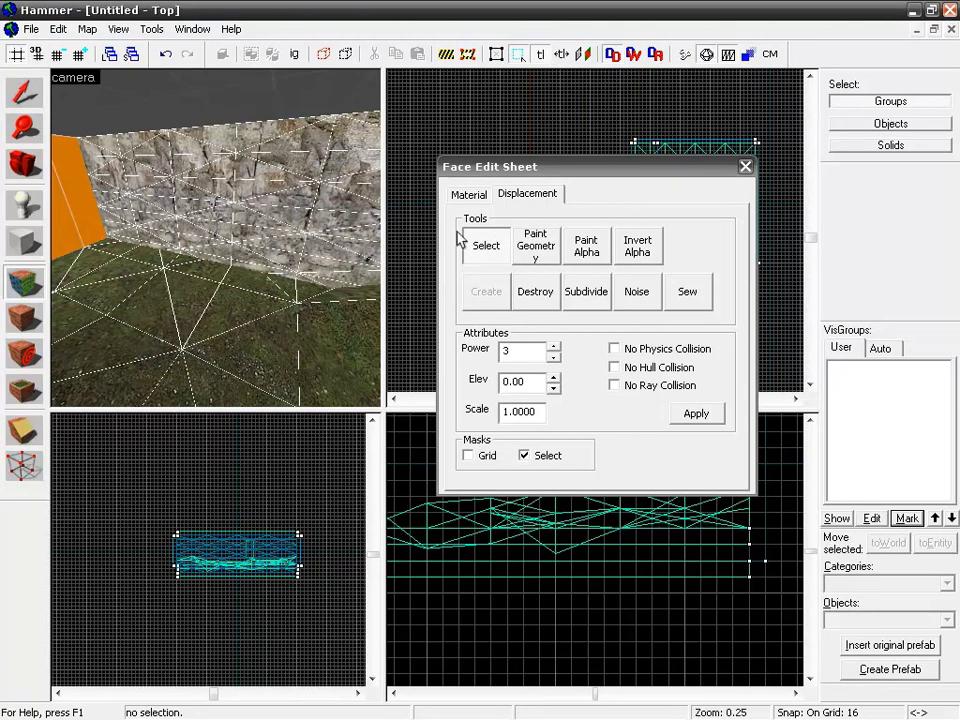
# Set geometry painting to Raise/Lower along the X-Axis and sculpt uneven bulges across the cliff wall
pyautogui.click(531, 252)
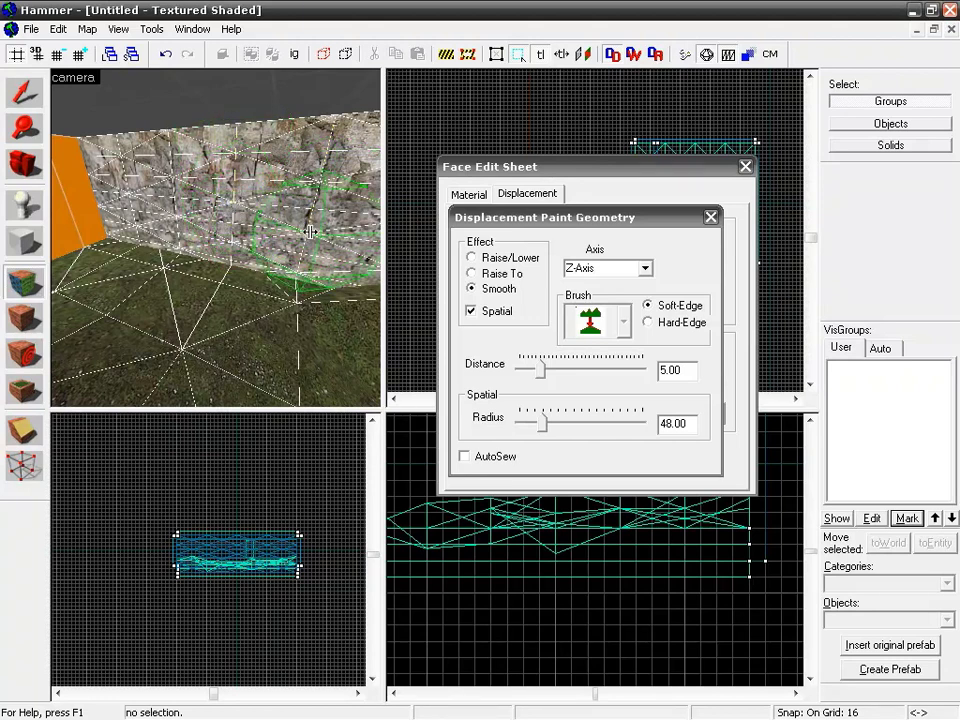
pyautogui.click(494, 258)
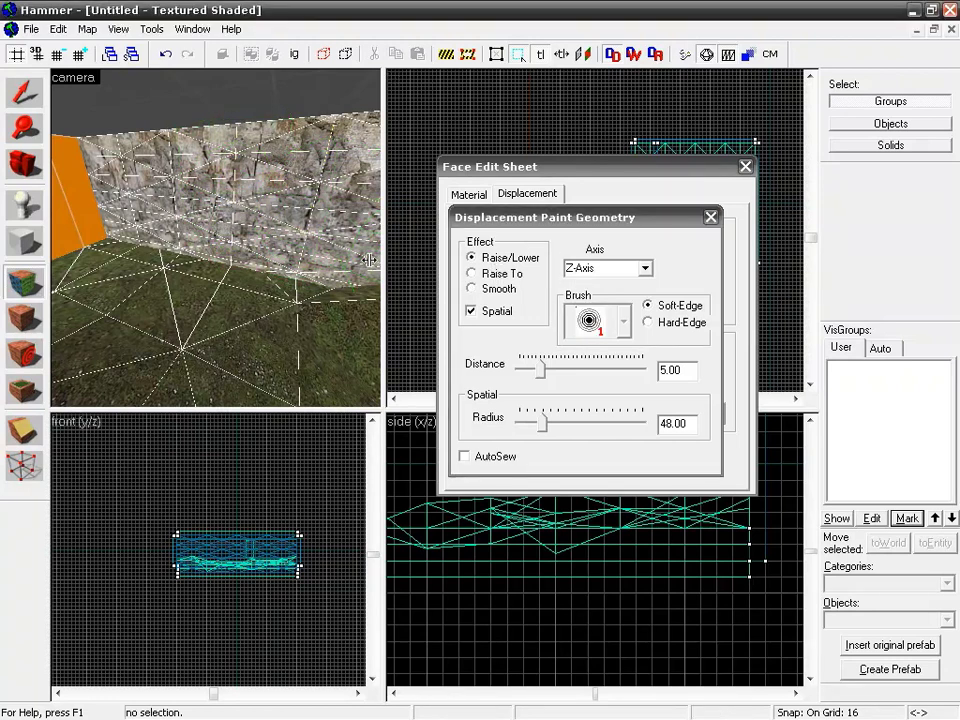
pyautogui.click(645, 268)
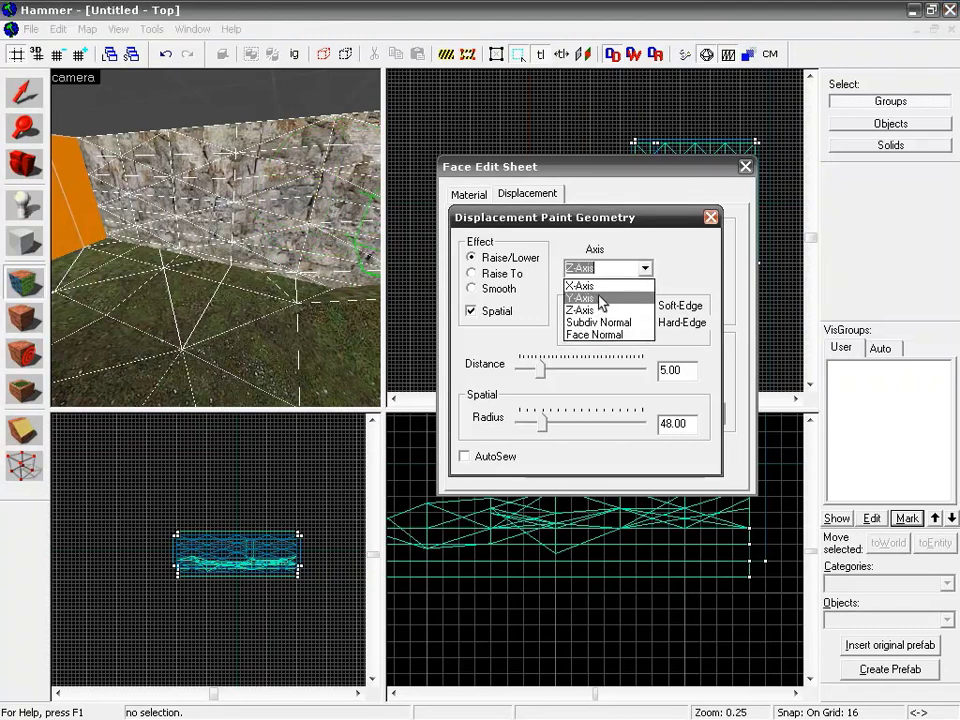
pyautogui.click(580, 281)
pyautogui.moveTo(327, 212)
pyautogui.mouseDown()
pyautogui.moveTo(242, 229)
pyautogui.moveTo(215, 275)
pyautogui.moveTo(105, 240)
pyautogui.mouseUp()
pyautogui.press('z')
pyautogui.press('z')
# Pull the upper part of the cliff wall outward along the X-Axis to form a rocky overhang
pyautogui.moveTo(247, 230)
pyautogui.mouseDown()
pyautogui.moveTo(300, 218)
pyautogui.moveTo(311, 140)
pyautogui.moveTo(251, 101)
pyautogui.moveTo(210, 100)
pyautogui.moveTo(234, 100)
pyautogui.mouseUp()
pyautogui.press('z')
pyautogui.press('s')
pyautogui.press('z')
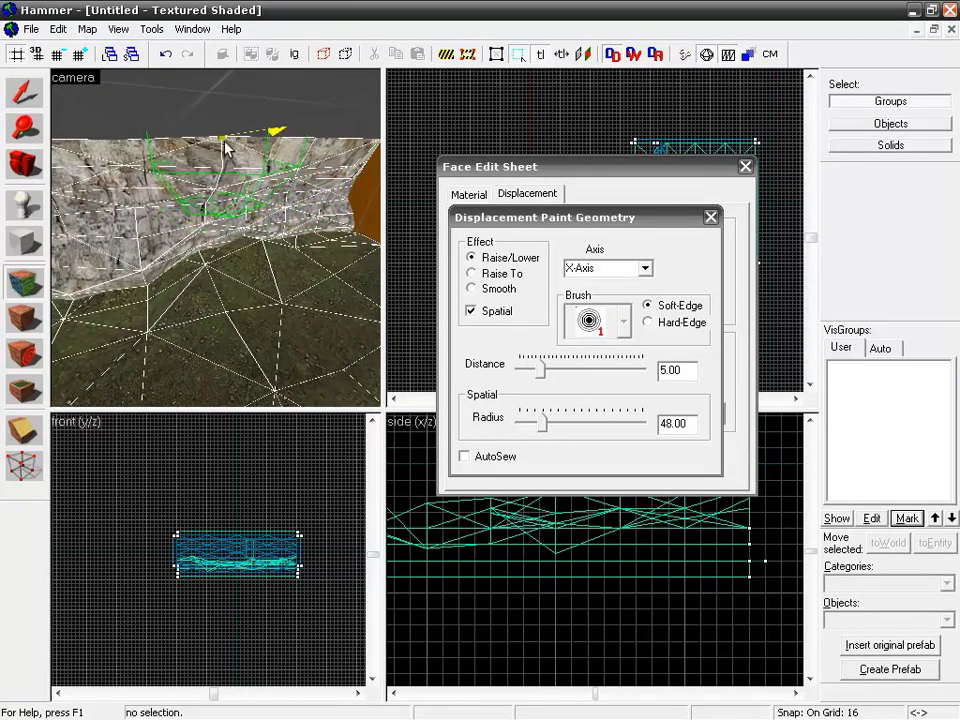
pyautogui.press('z')
pyautogui.press('w')
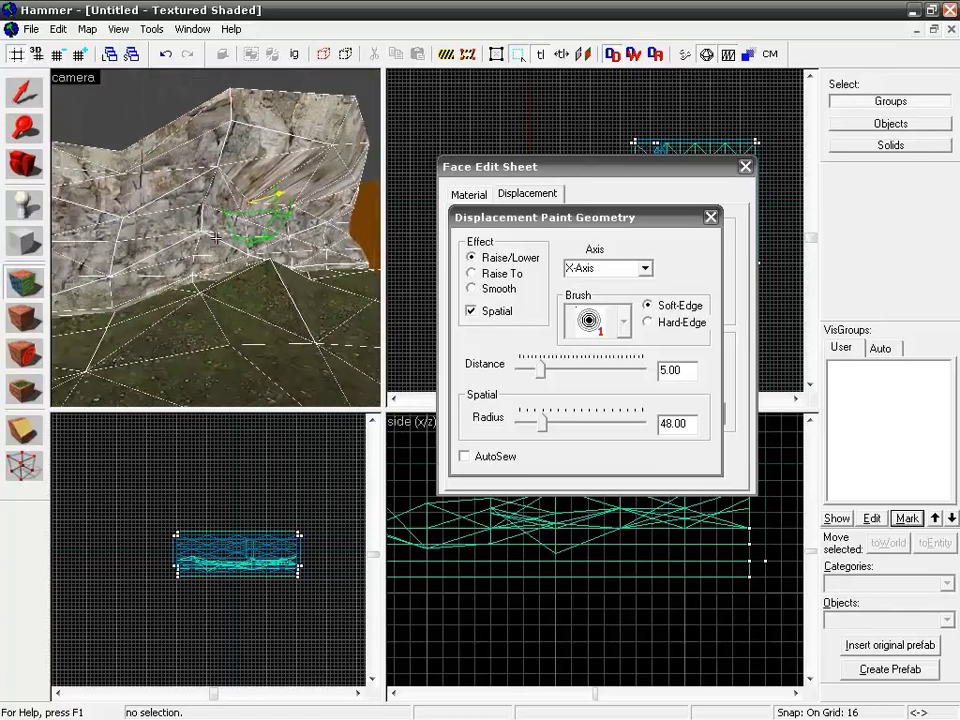
pyautogui.press('z')
pyautogui.click(80, 222)
pyautogui.press('z')
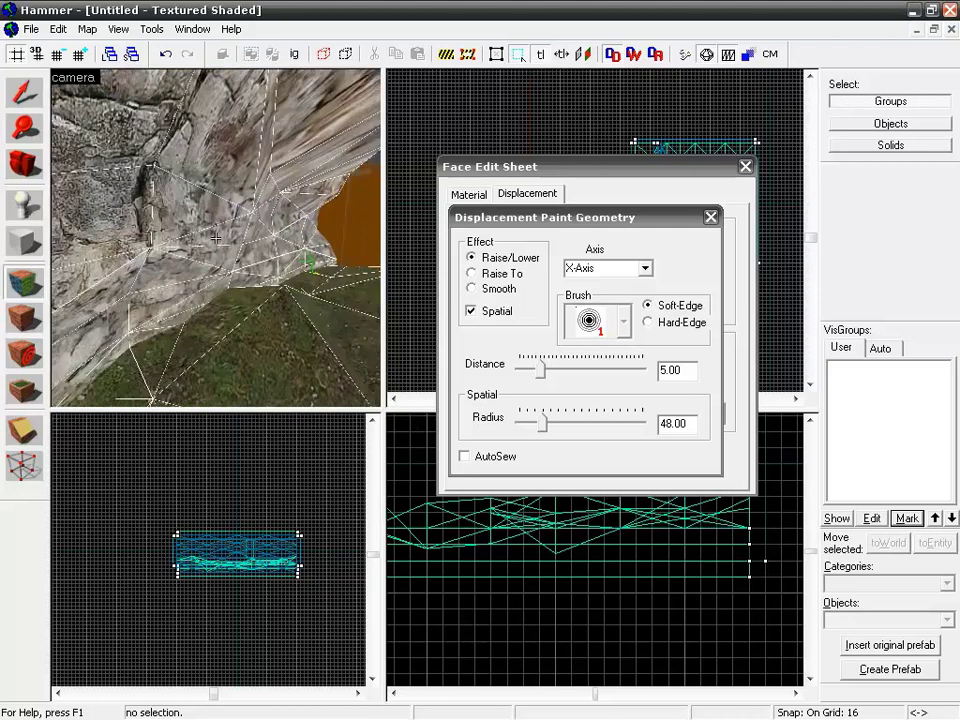
# Switch geometry painting to the Z-Axis, lower the cliff wall's base into the ground, and leave displacement editing
pyautogui.press('z')
pyautogui.click(608, 268)
pyautogui.click(595, 310)
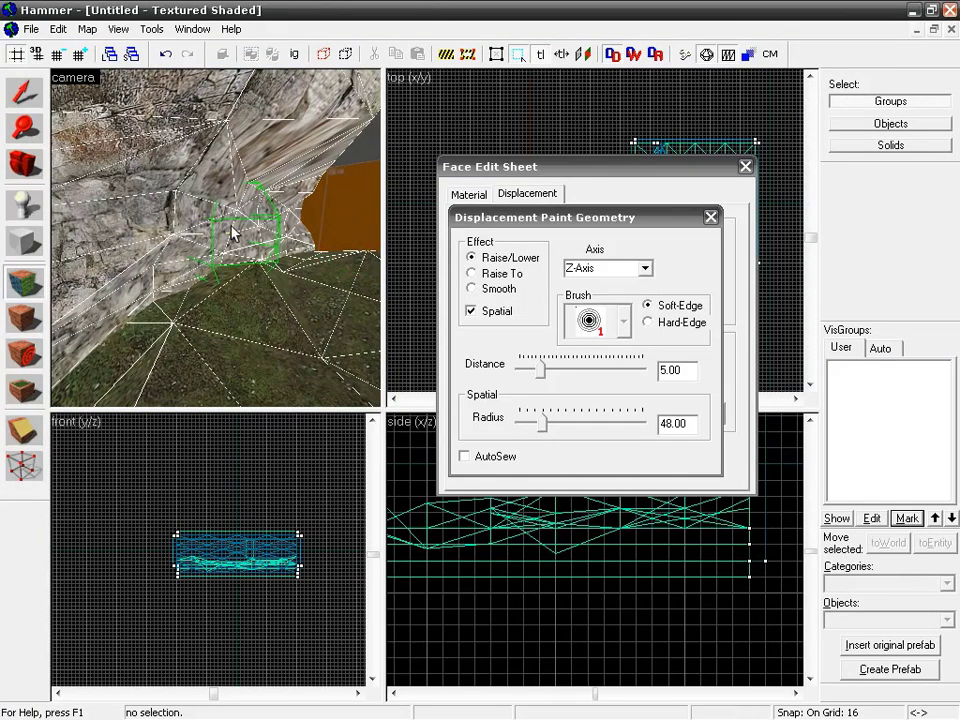
pyautogui.rightClick(242, 274)
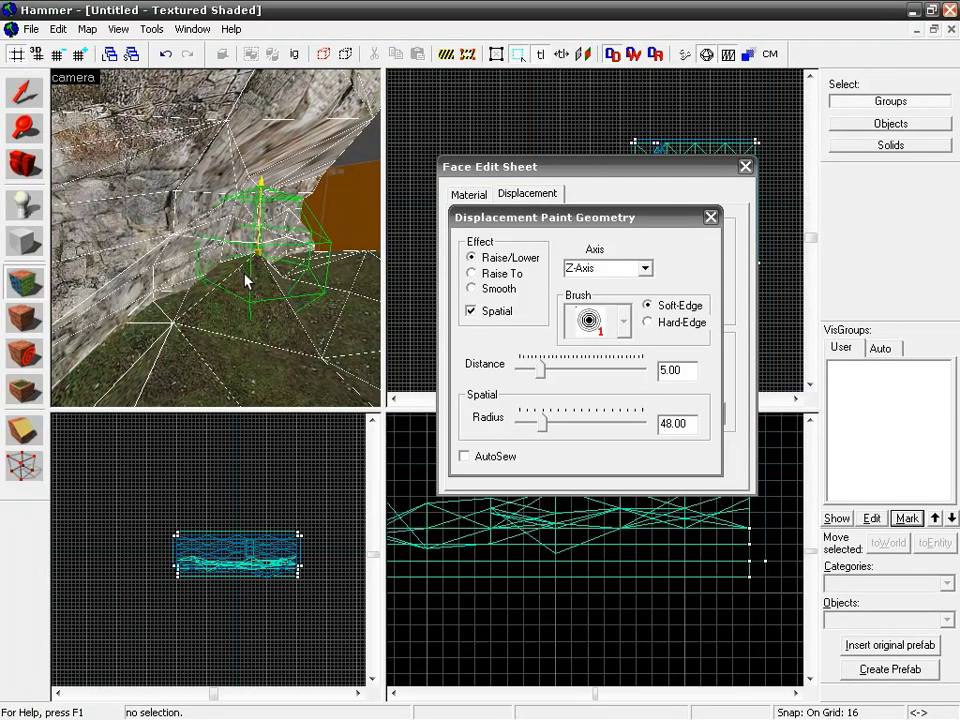
pyautogui.press('z')
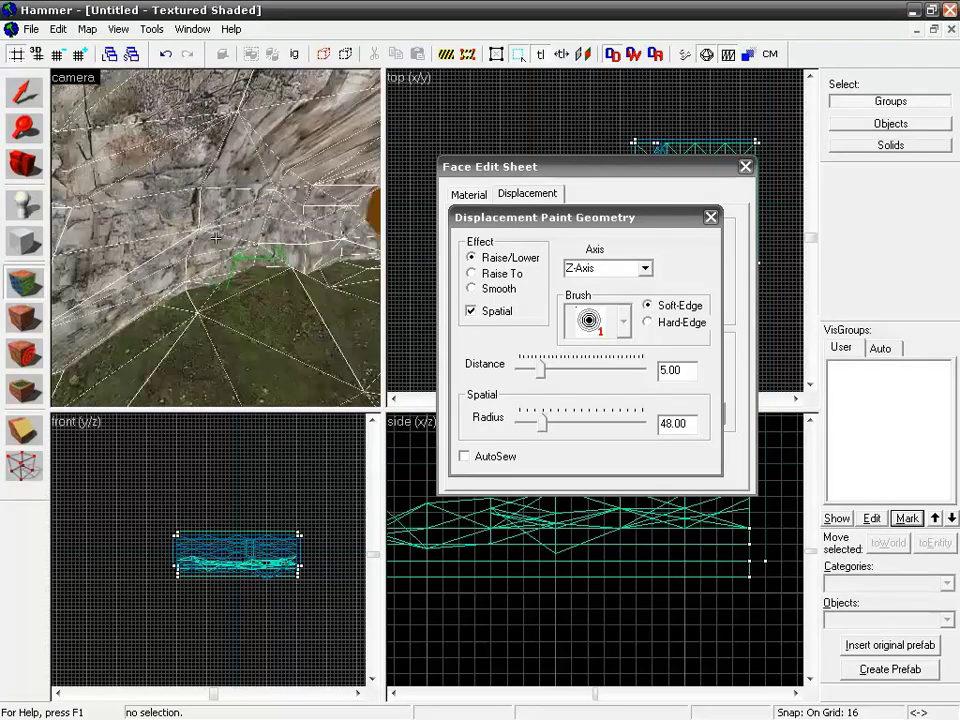
pyautogui.hotkey('shift', 's')
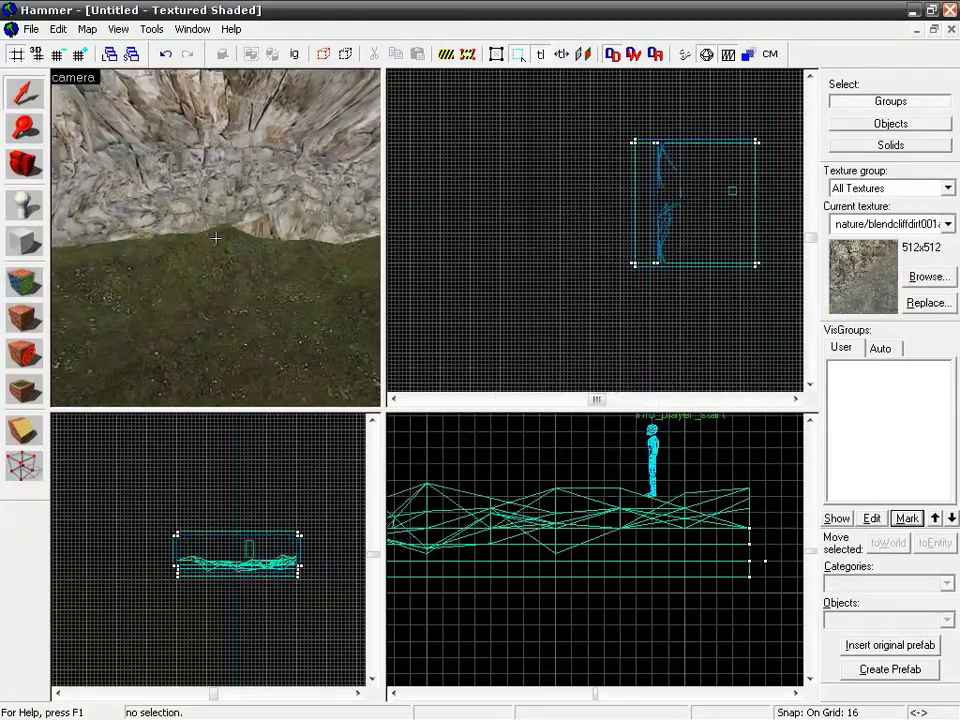
pyautogui.press('w')
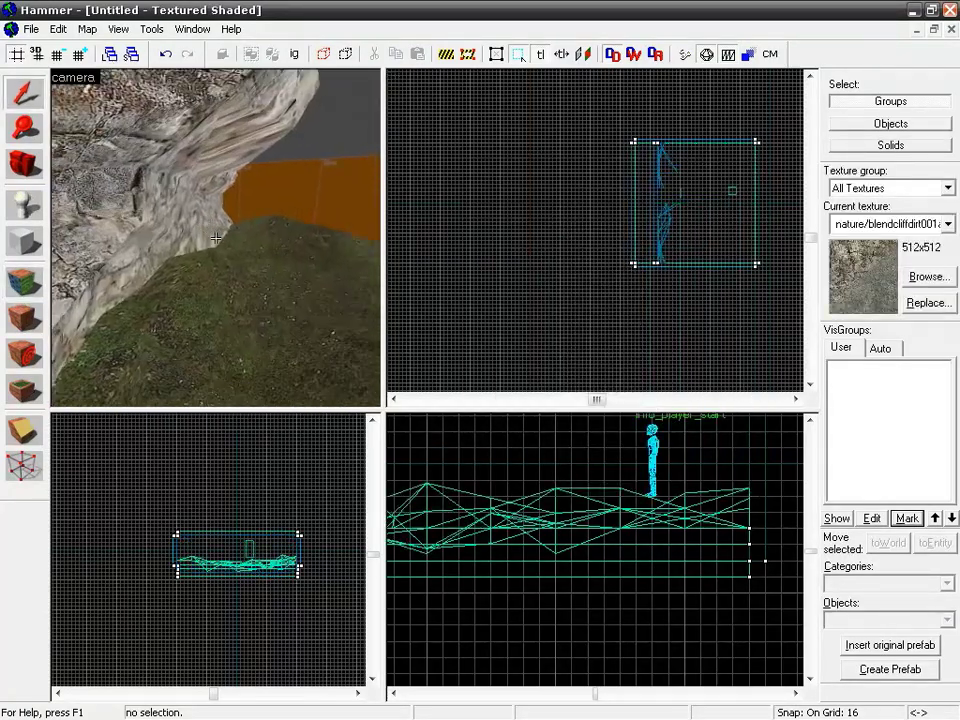
# Reselect the cliff wall and paint alpha along its base using Raise/Lower with a value of 25
pyautogui.press('z')
pyautogui.click(181, 216)
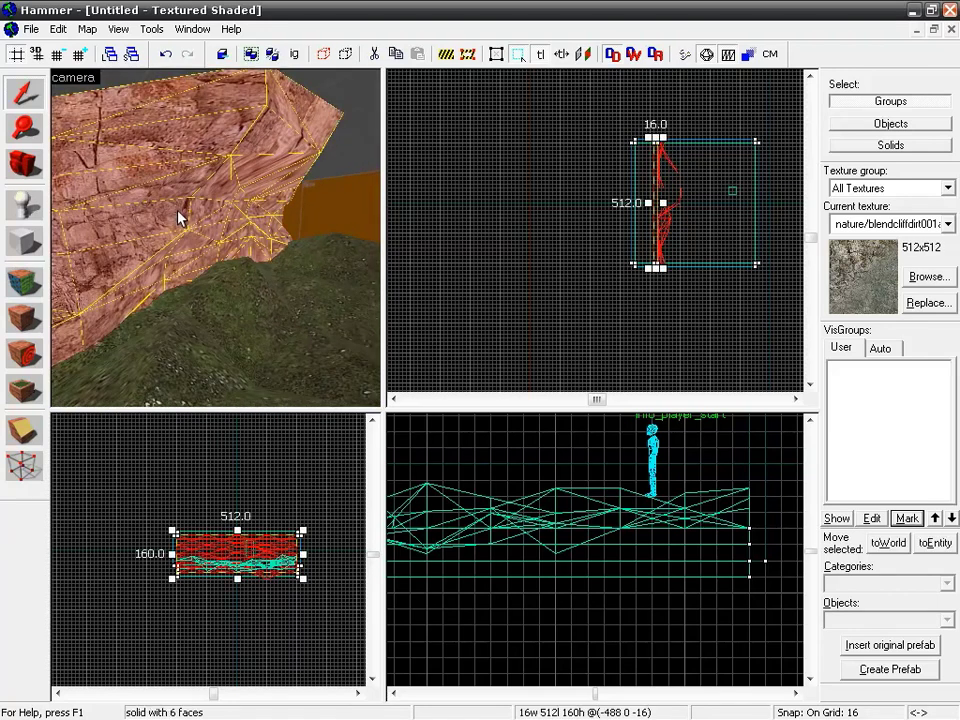
pyautogui.hotkey('shift', 'a')
pyautogui.click(527, 193)
pyautogui.click(587, 247)
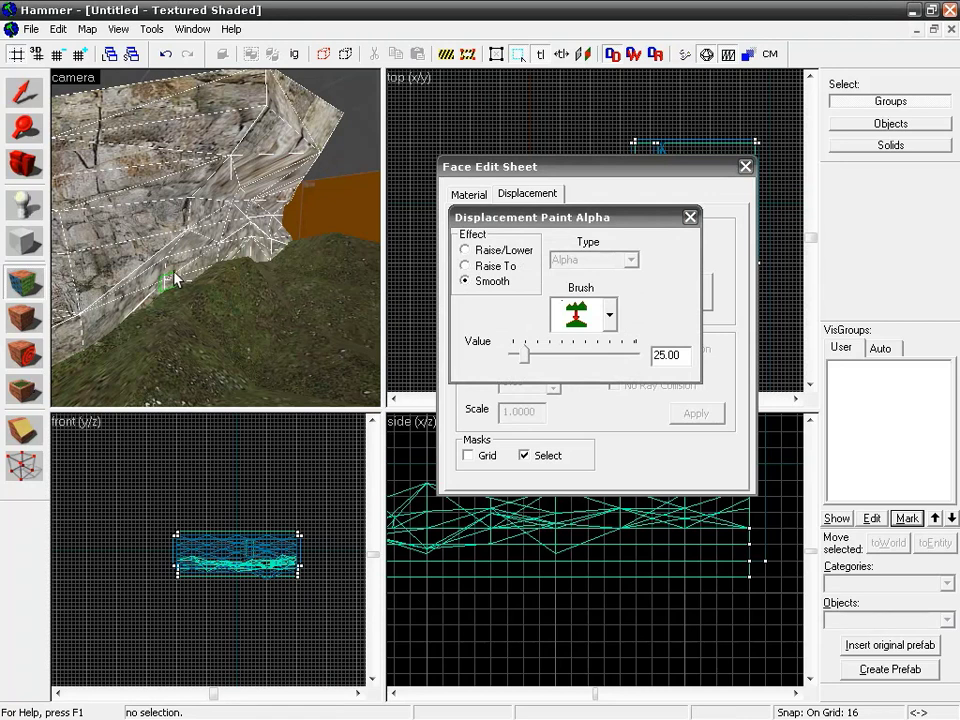
pyautogui.click(465, 250)
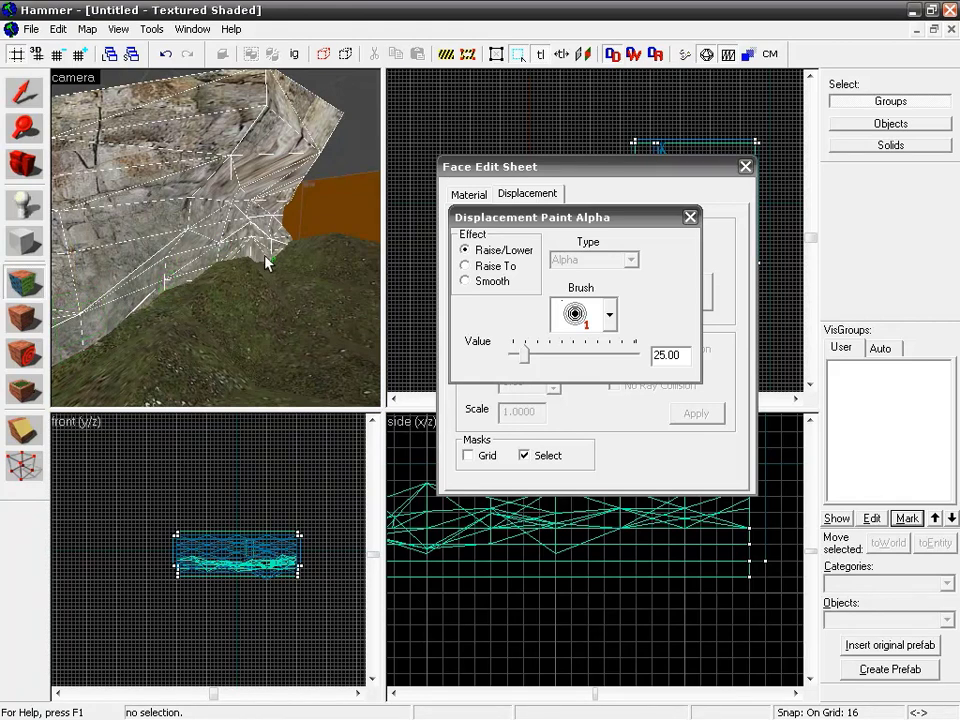
pyautogui.press('z')
pyautogui.press('w')
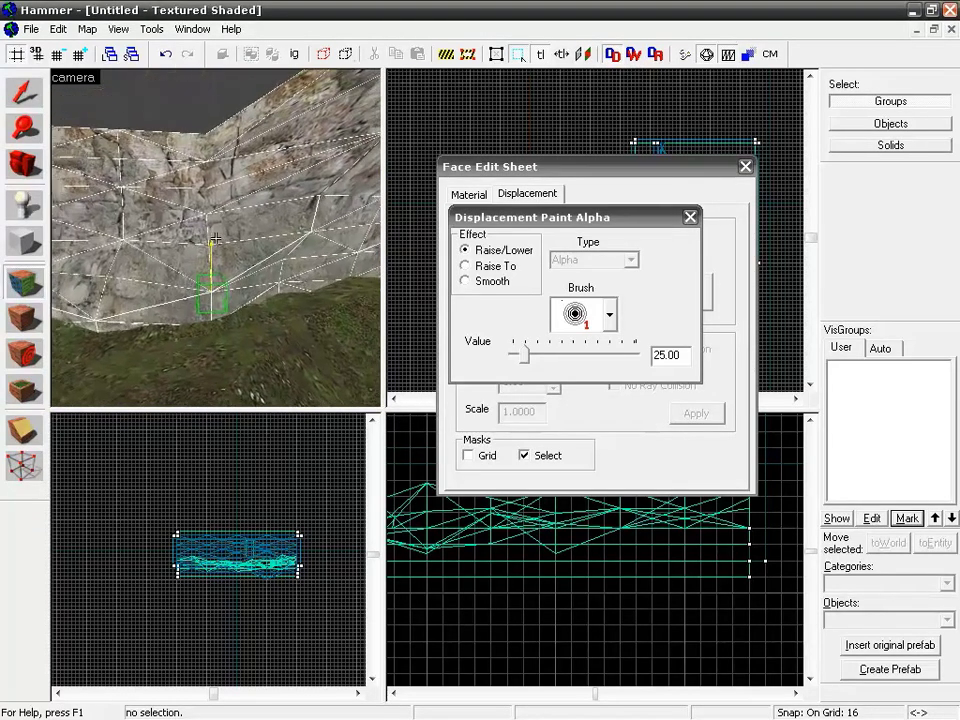
pyautogui.press('z')
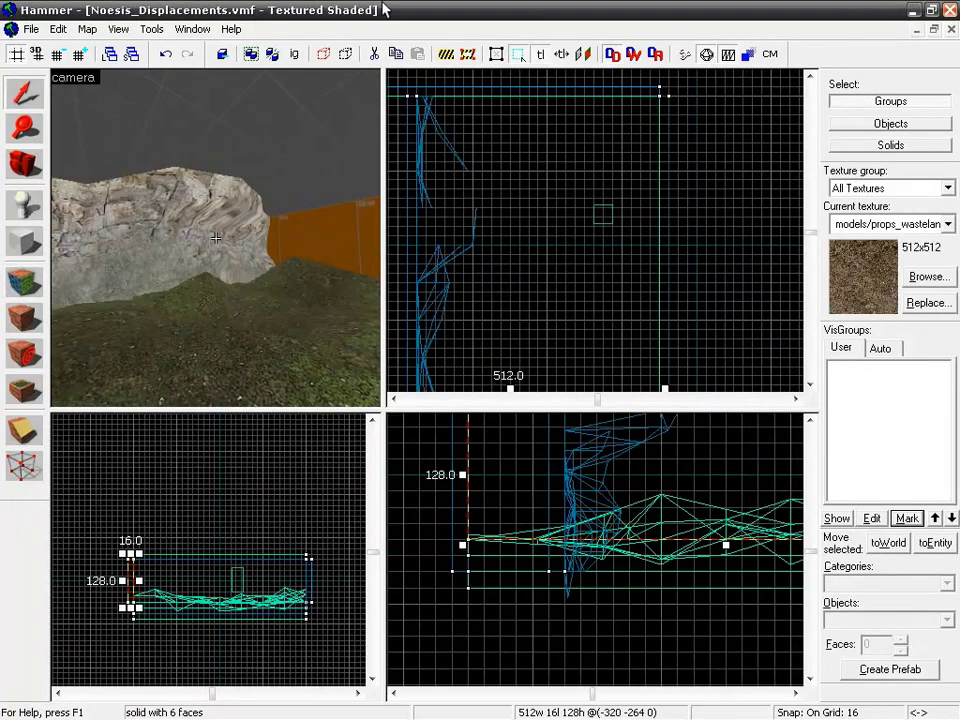
# Deselect the 512 by 16 by 128 wall brush
pyautogui.press('z')
pyautogui.click(97, 623)
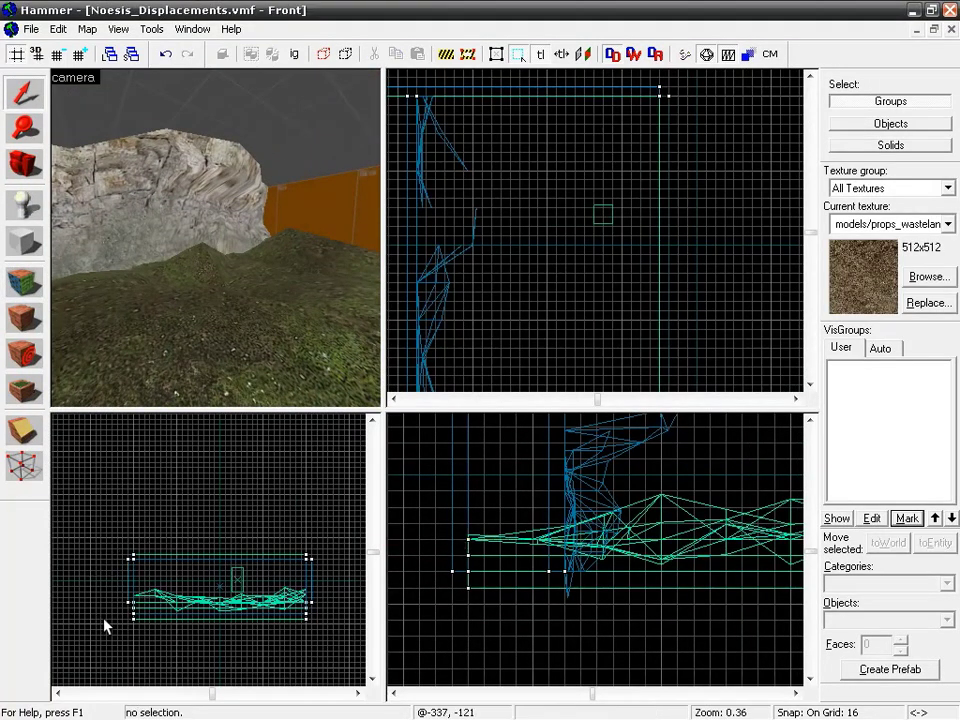
# Extend the two opposite orange side walls downward to a height of 160 so they reach below the displaced ground
pyautogui.click(129, 600)
pyautogui.moveTo(128, 606); pyautogui.dragTo(128, 620)
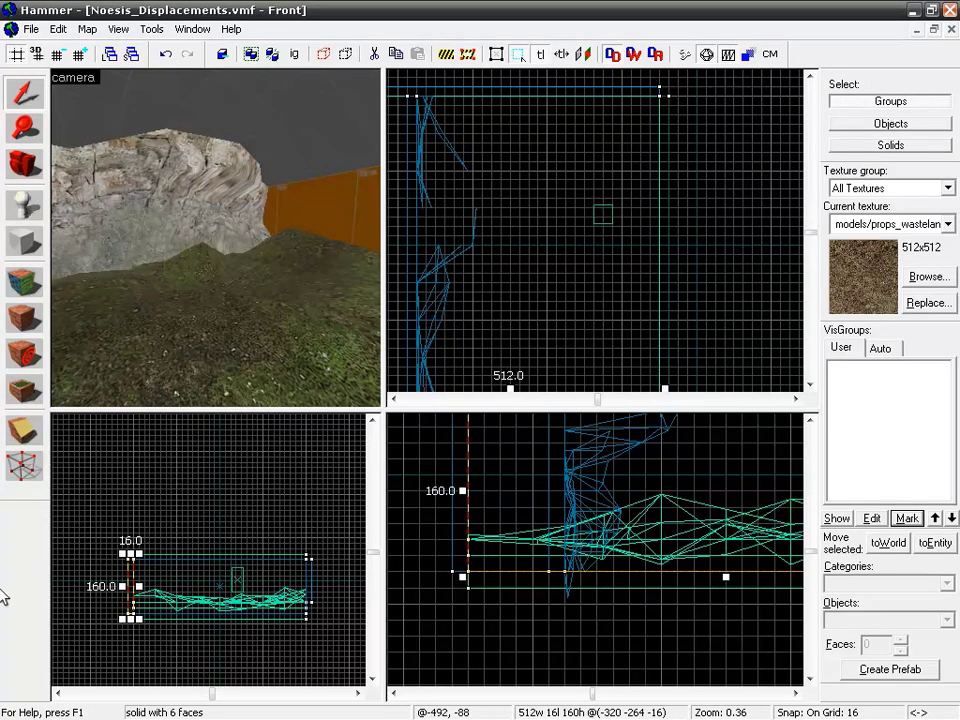
pyautogui.press('z')
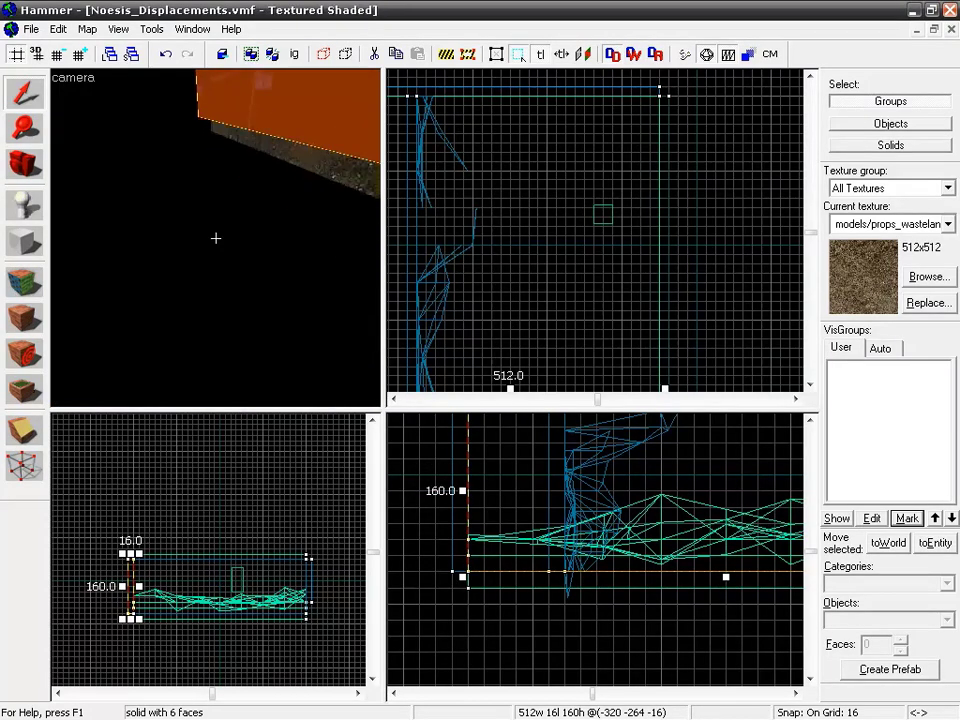
pyautogui.press('s')
pyautogui.press('w')
pyautogui.press('z')
pyautogui.click(198, 203)
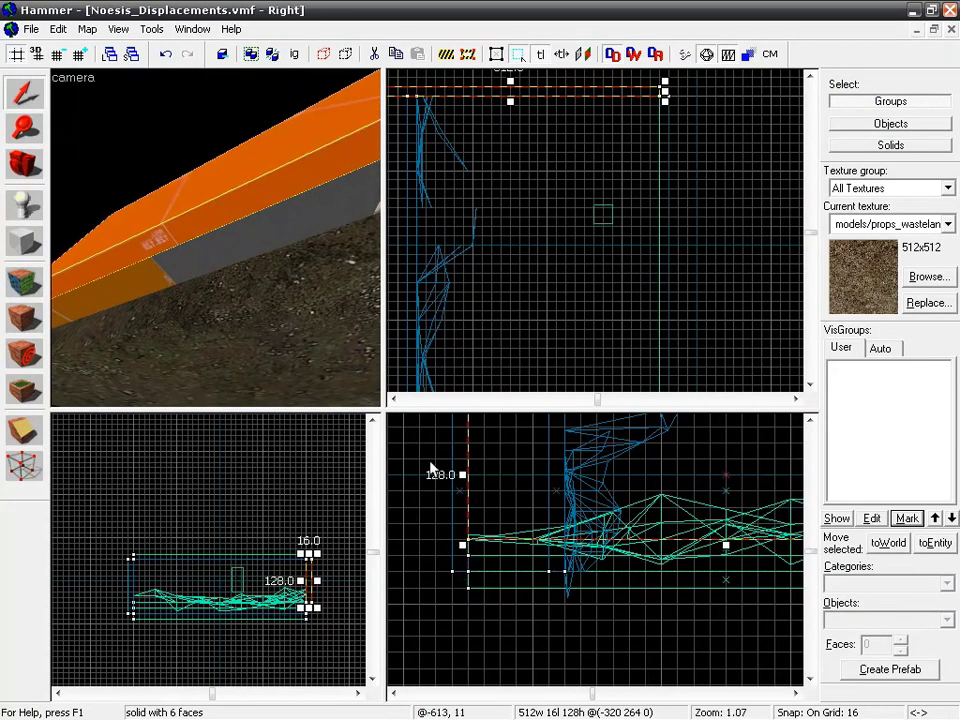
pyautogui.moveTo(309, 611); pyautogui.dragTo(308, 622)
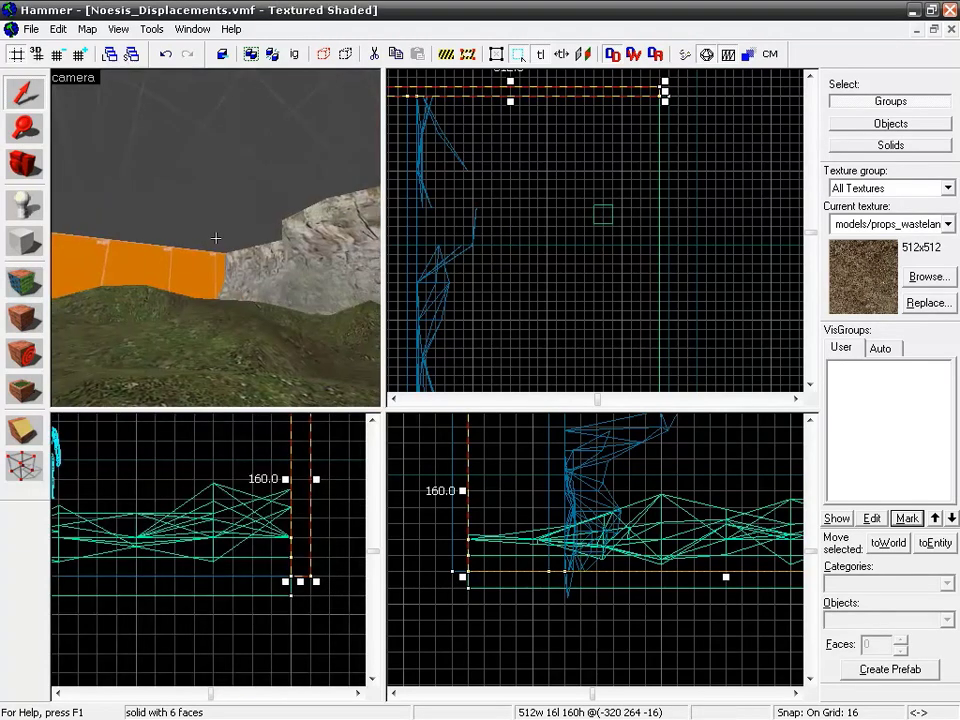
pyautogui.press('s')
pyautogui.press('w')
pyautogui.press('s')
pyautogui.press('z')
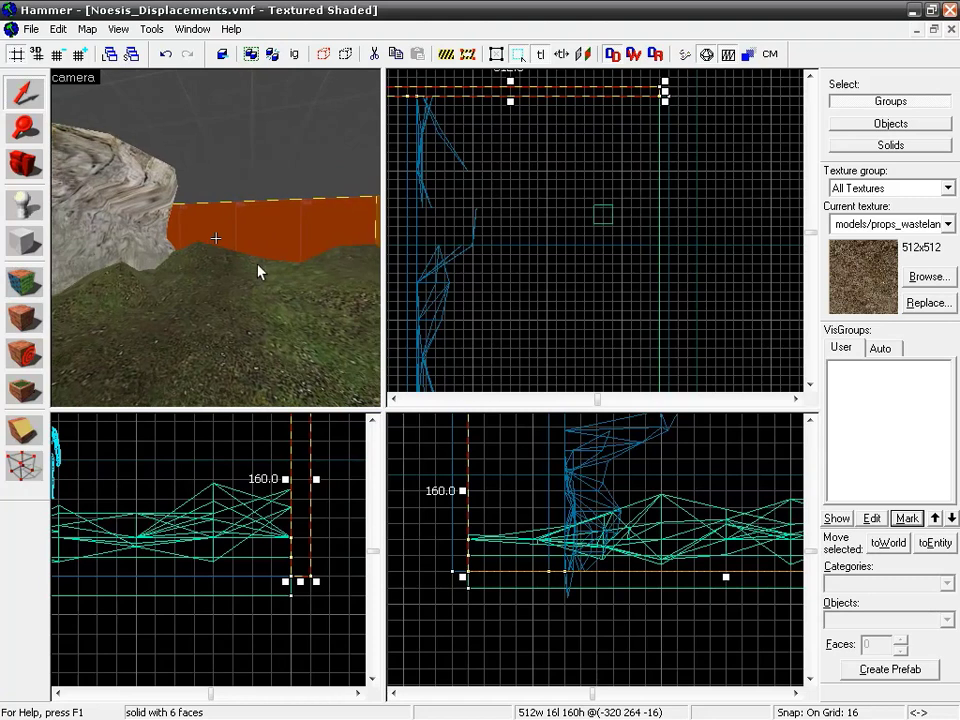
# Add a light entity inside the room near the far orange wall
pyautogui.hotkey('shift', 'e')
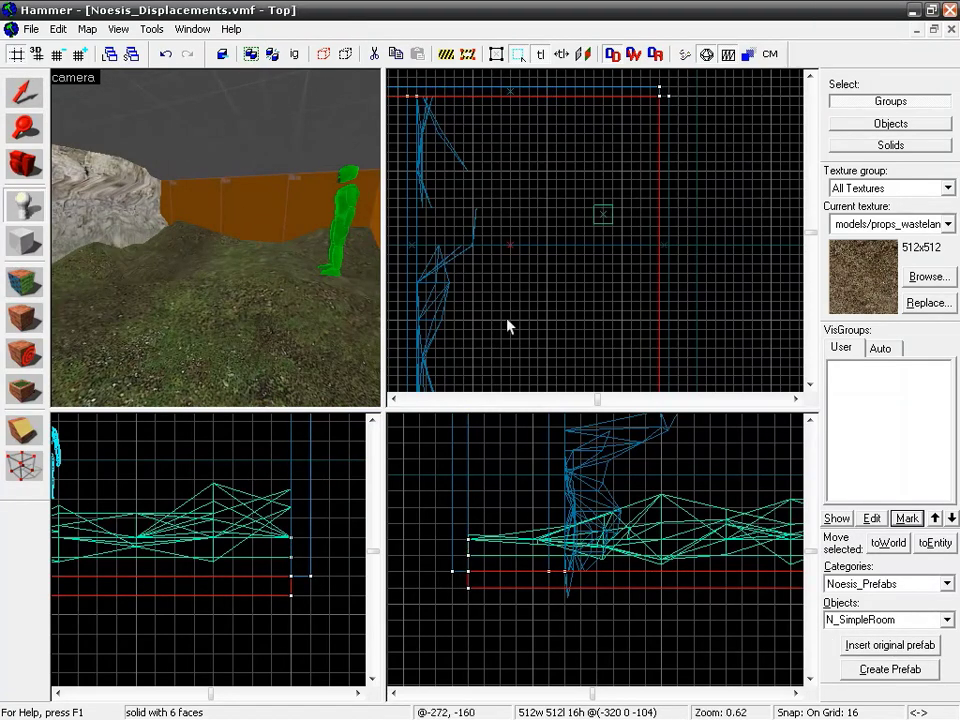
pyautogui.click(893, 584)
pyautogui.click(872, 598)
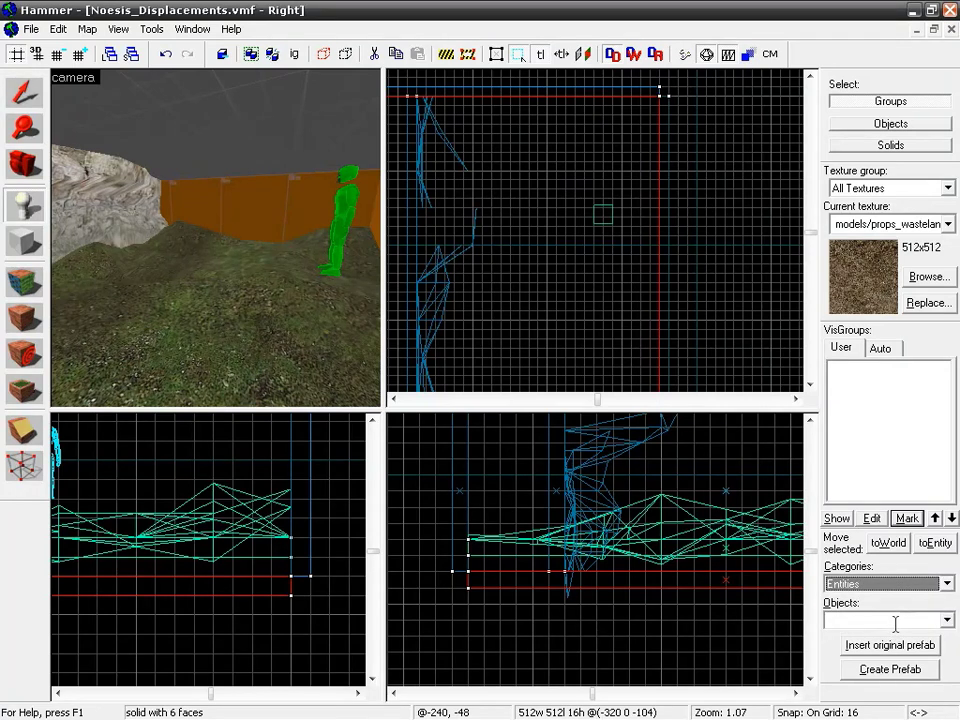
pyautogui.write('light')
pyautogui.click(206, 250)
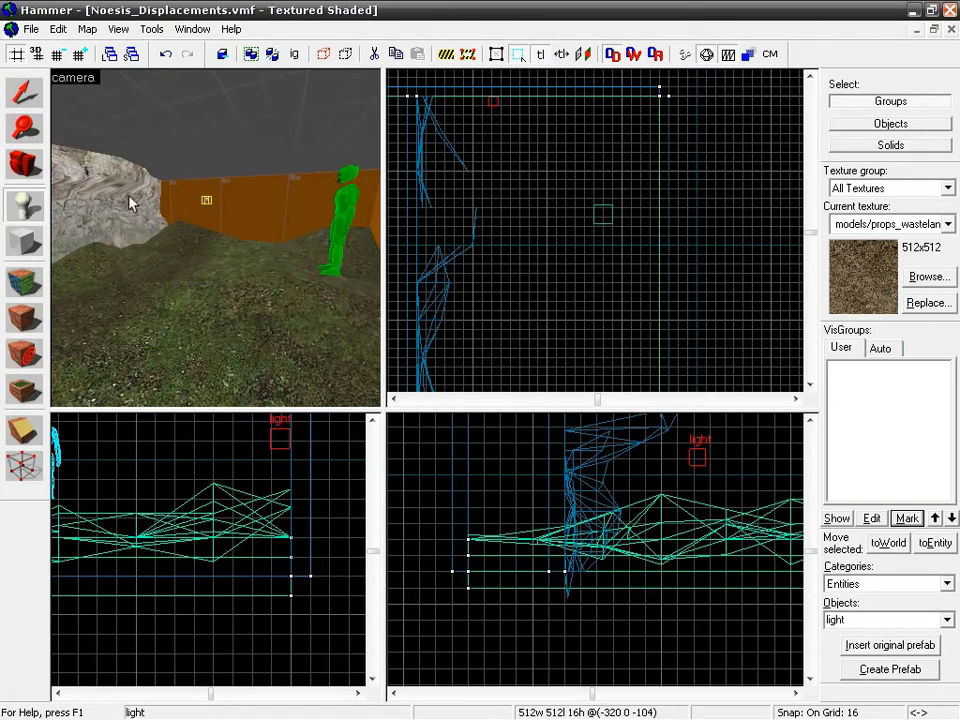
# Move the light away from the wall to about (-336, -64), in front of the cliff overhang
pyautogui.click(24, 92)
pyautogui.click(497, 100)
pyautogui.moveTo(497, 100); pyautogui.dragTo(504, 296)
# Save the map over Noesis_Displacements.vmf and run it with normal BSP, VIS and RAD compiling
pyautogui.click(28, 29)
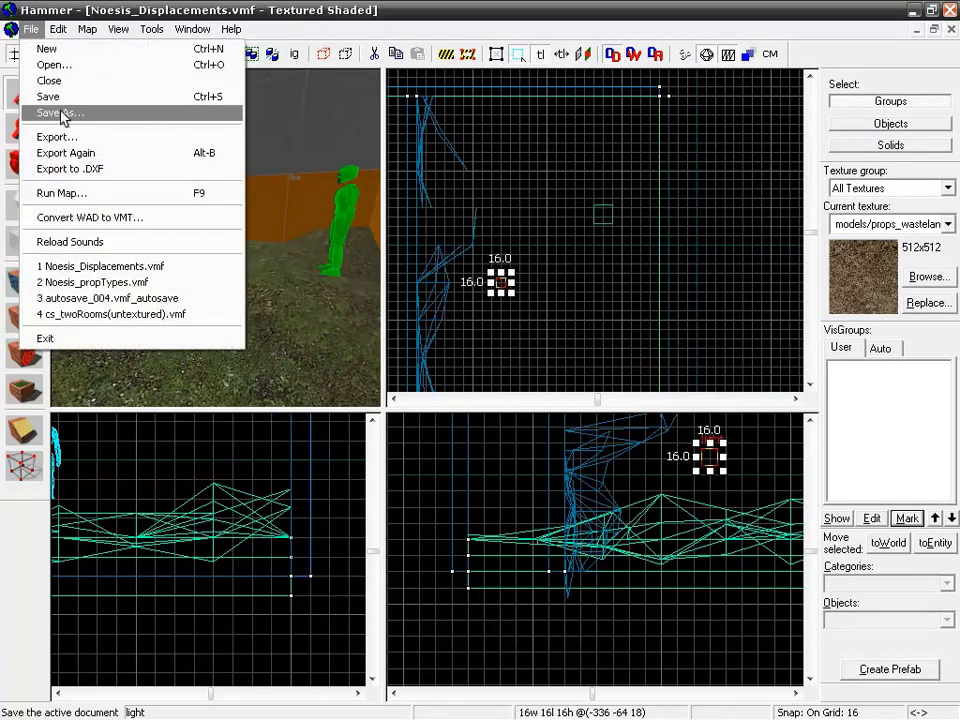
pyautogui.click(66, 111)
pyautogui.click(690, 510)
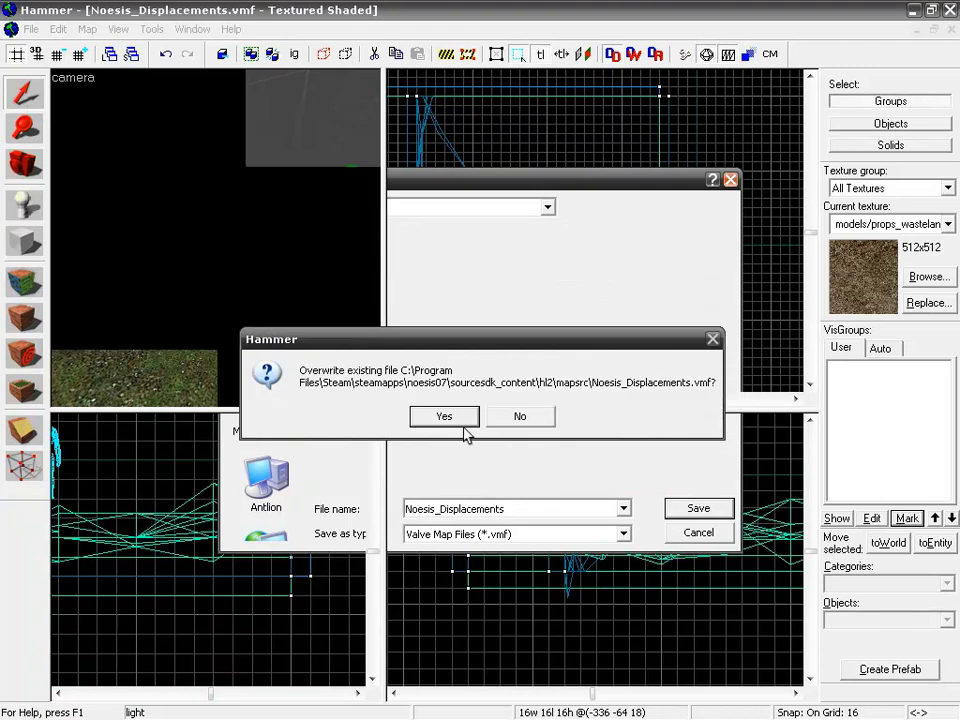
pyautogui.click(450, 415)
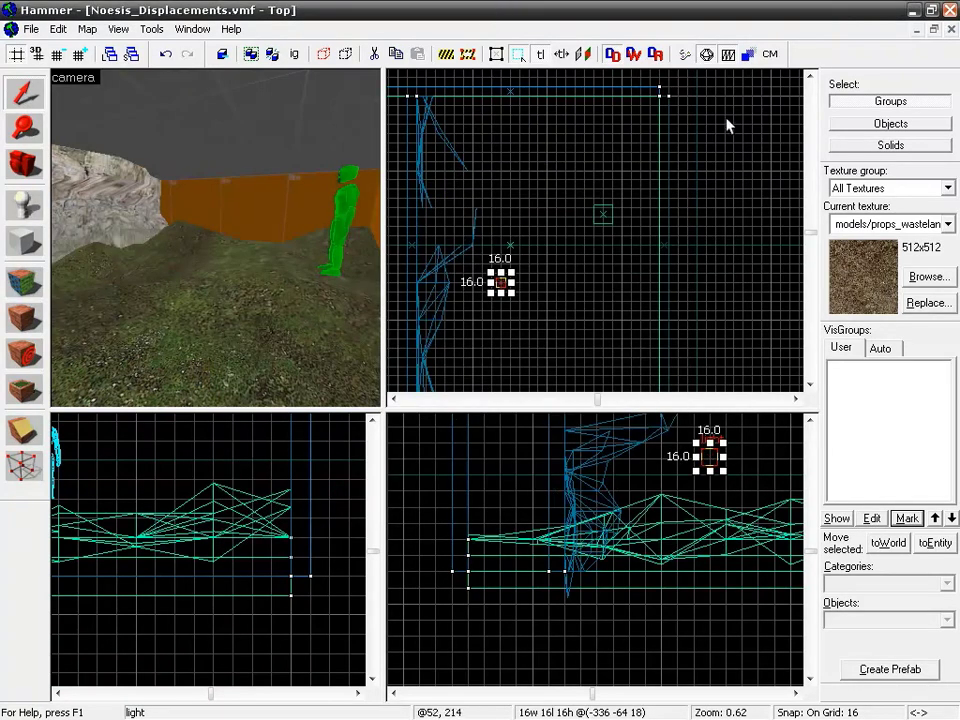
pyautogui.click(685, 55)
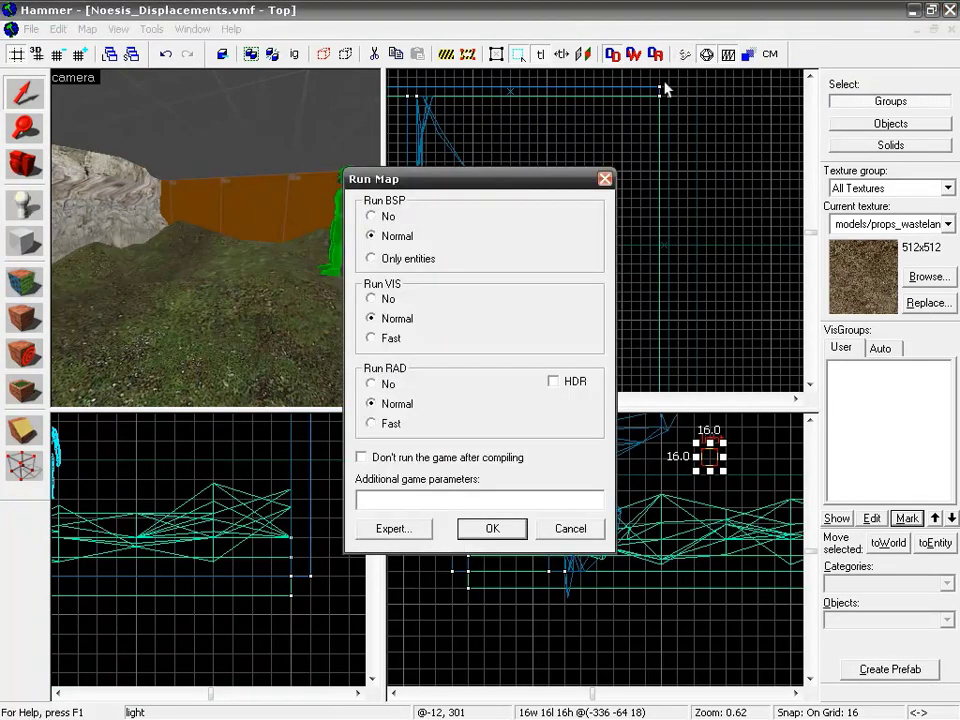
pyautogui.click(493, 529)
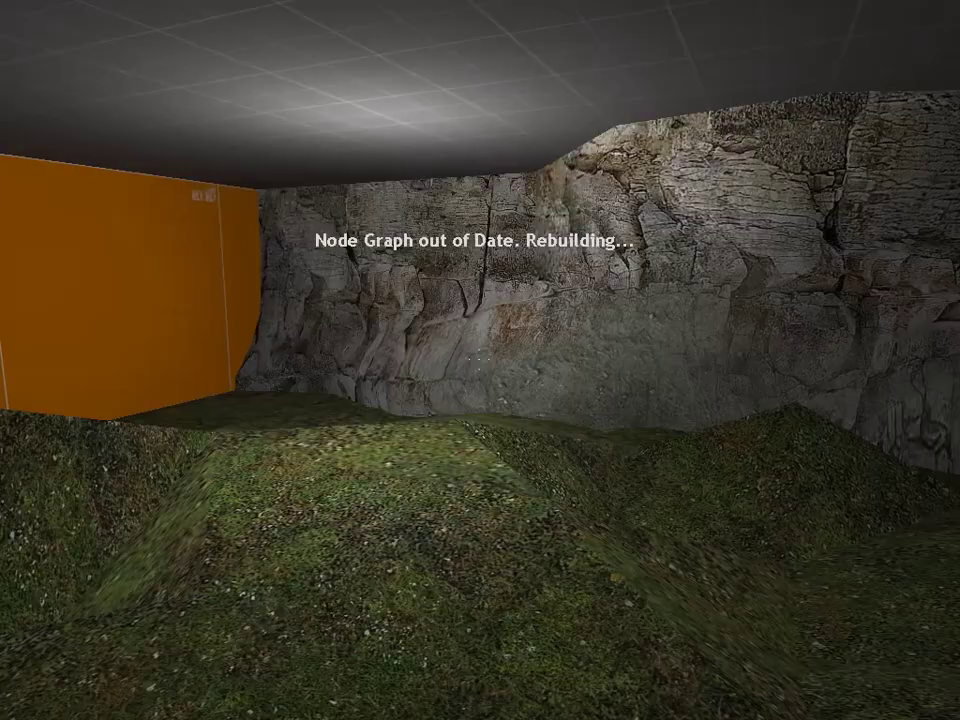
# Walk around the running map to examine the displaced ground, the wall edges and the cliff overhang
pyautogui.press('w')
pyautogui.press('w')
pyautogui.press('w')
pyautogui.press('space')
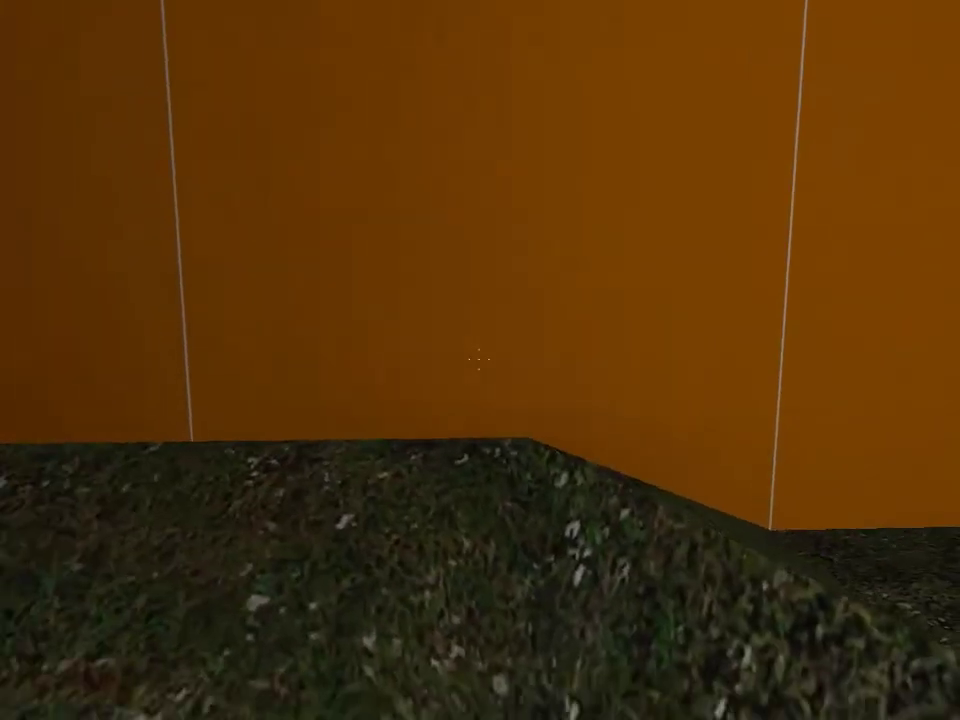
pyautogui.press('s')
pyautogui.press('w')
pyautogui.press('w')
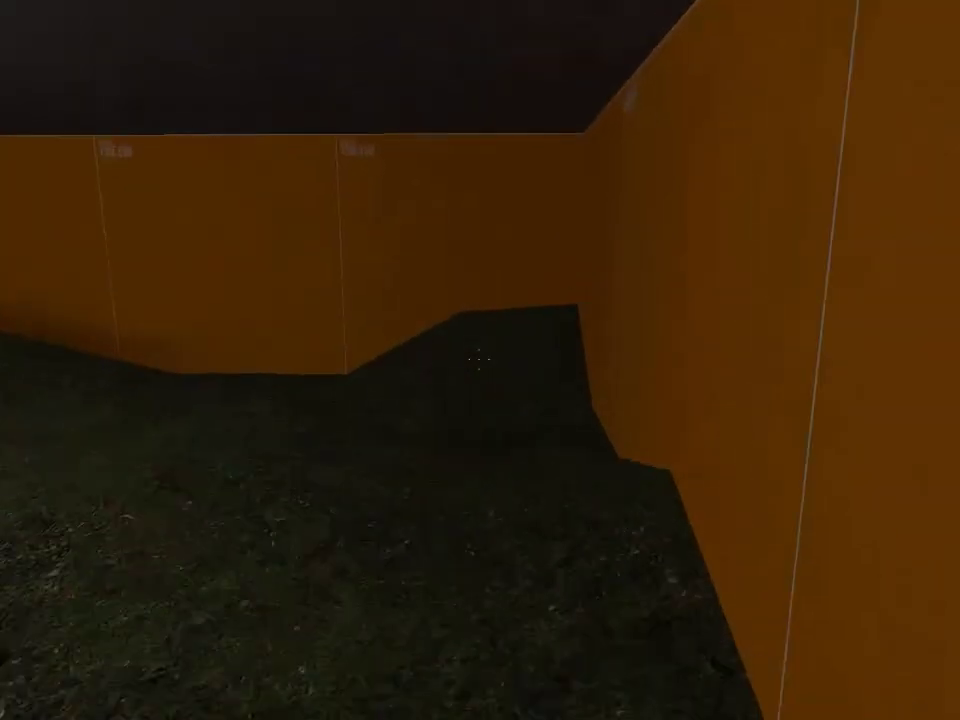
pyautogui.press('w')
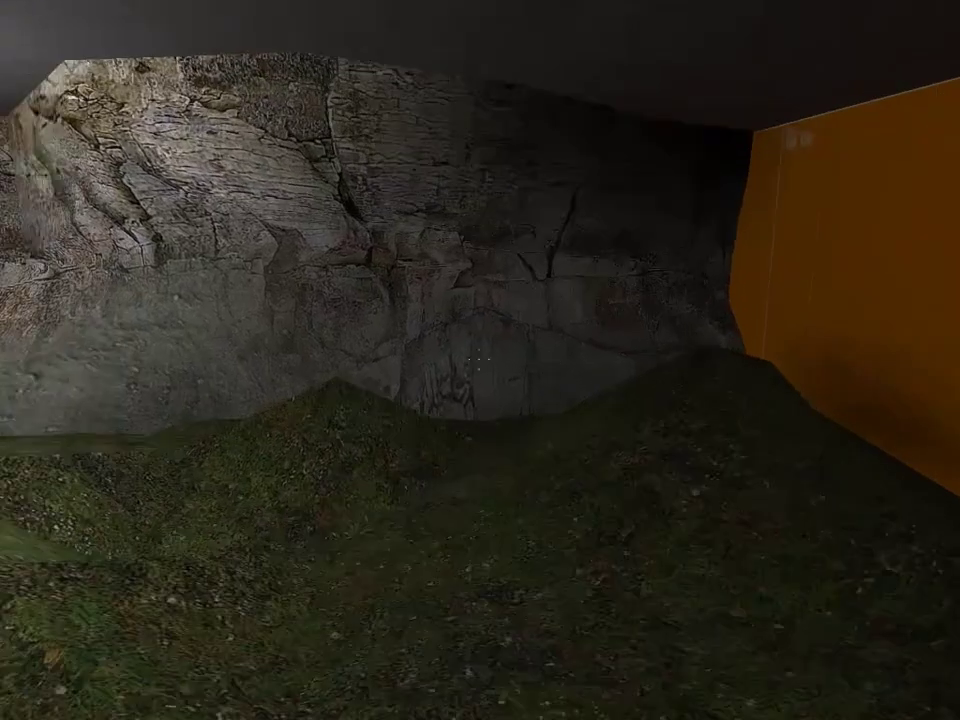
pyautogui.press('w')
pyautogui.press('a')
pyautogui.press('w')
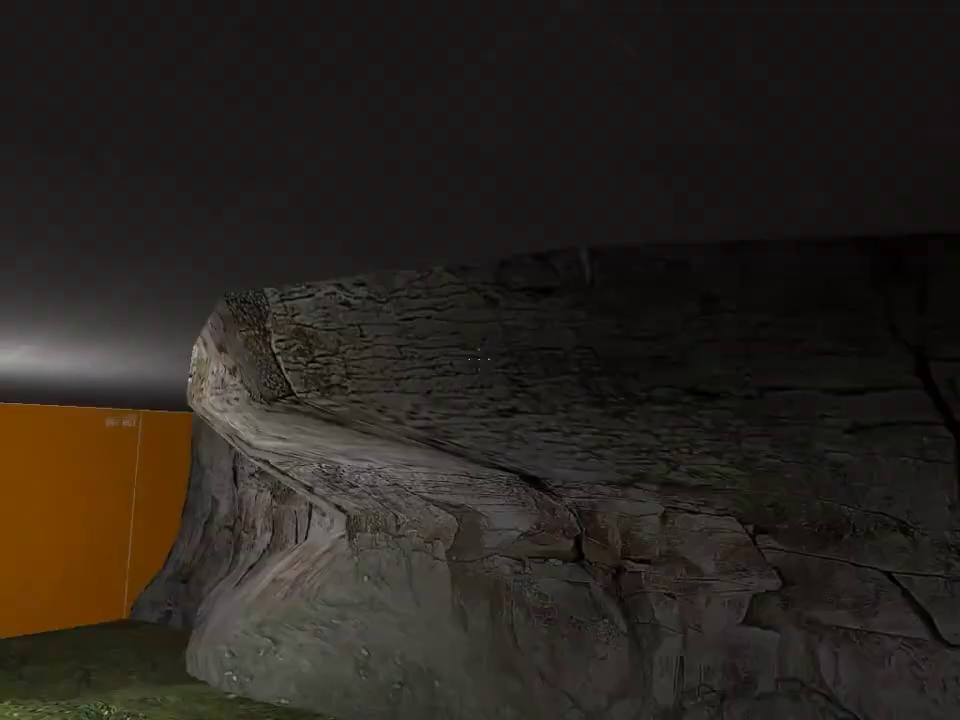
pyautogui.press('w')
pyautogui.press('a')
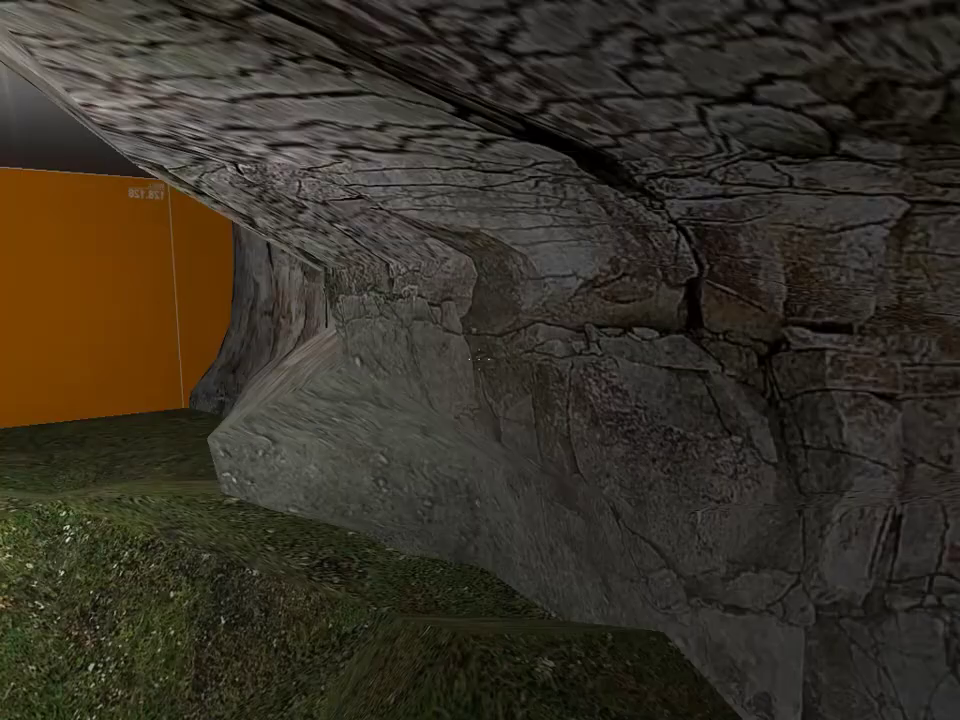
pyautogui.press('s')
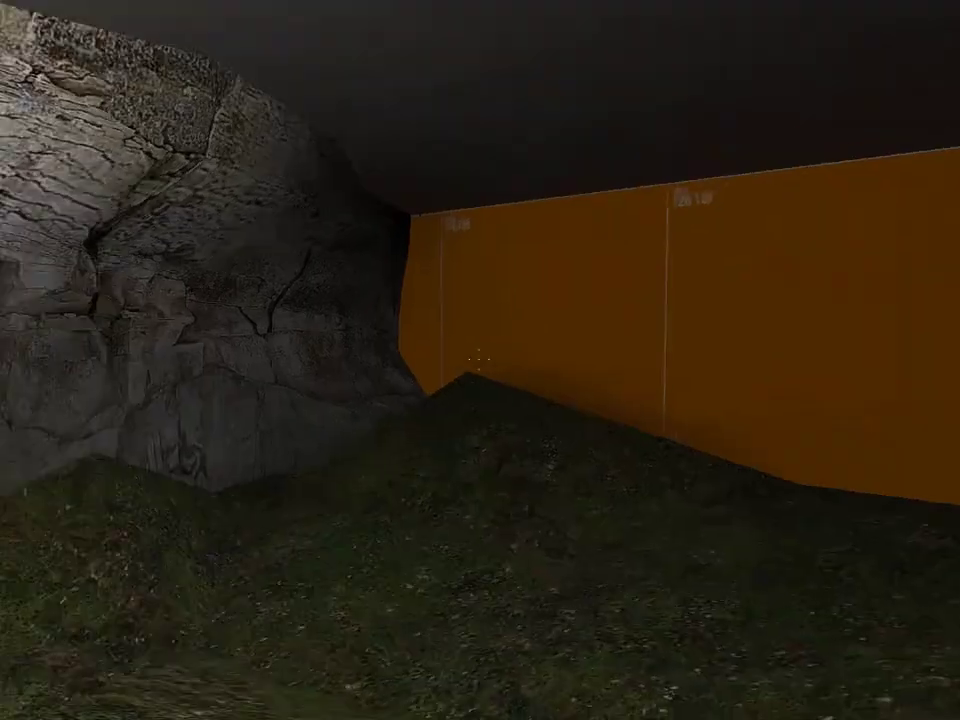
pyautogui.press('s')
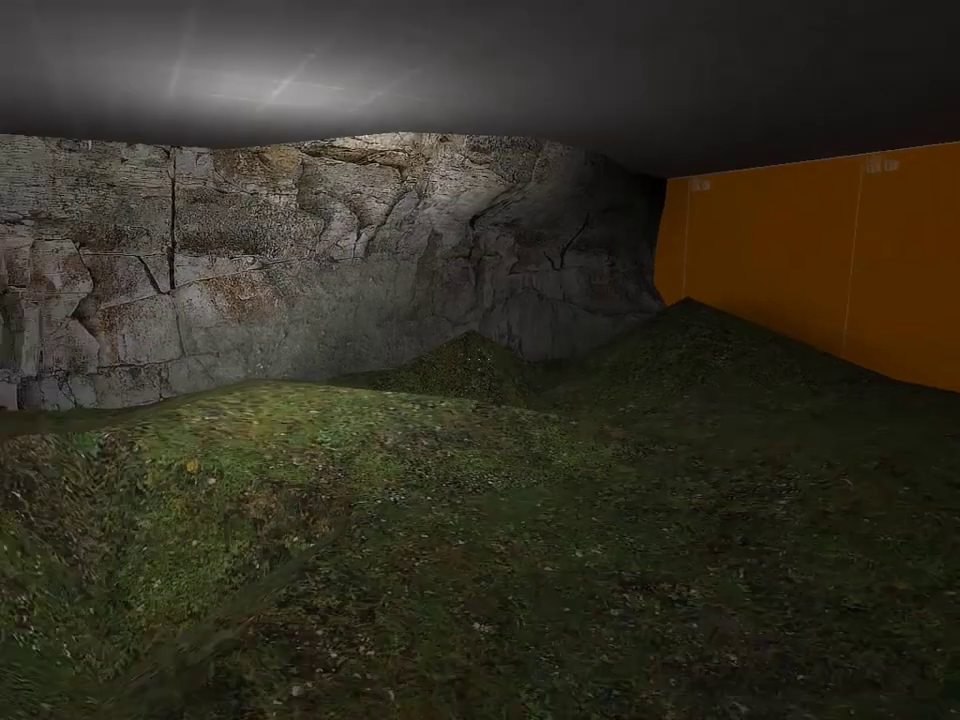
pyautogui.press('s')
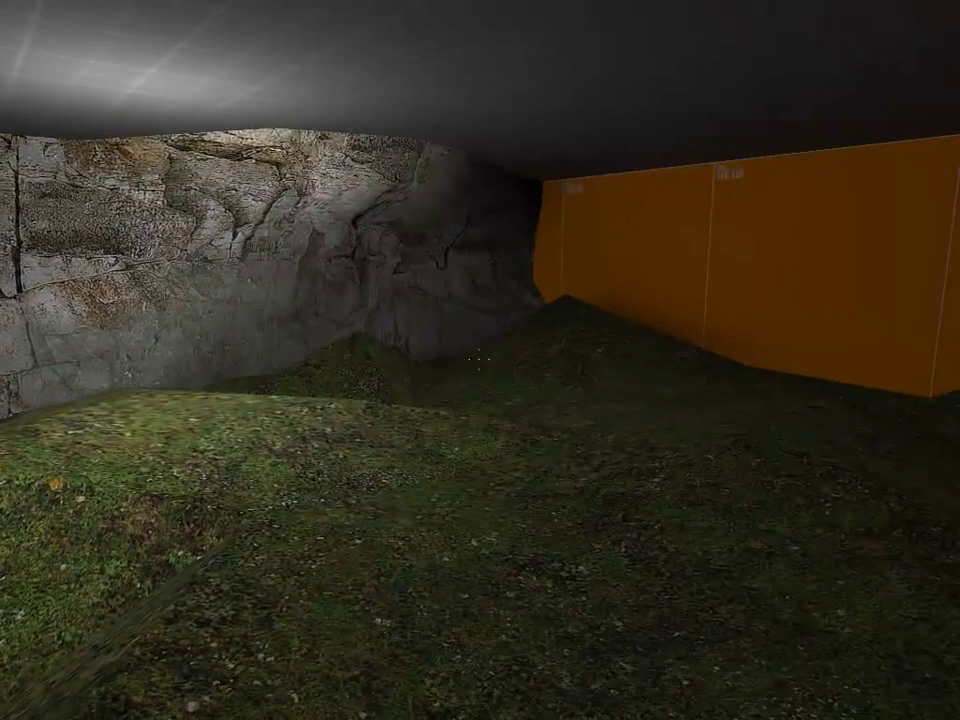
# Quit the game with the console command exit and return to the Hammer editor
pyautogui.press('`')
pyautogui.write('exit')
pyautogui.press('Return')
pyautogui.click(595, 61)
# Create a new map and choose the gray 128x128 dev measure texture, filtering the textures by "dev"
pyautogui.click(31, 29)
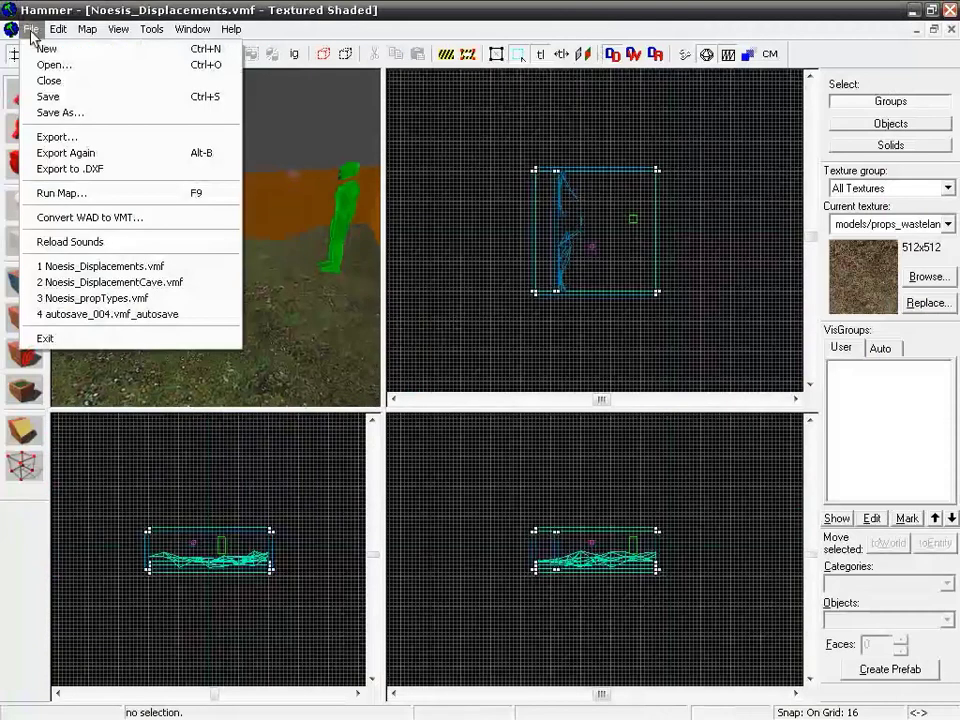
pyautogui.click(40, 45)
pyautogui.click(28, 241)
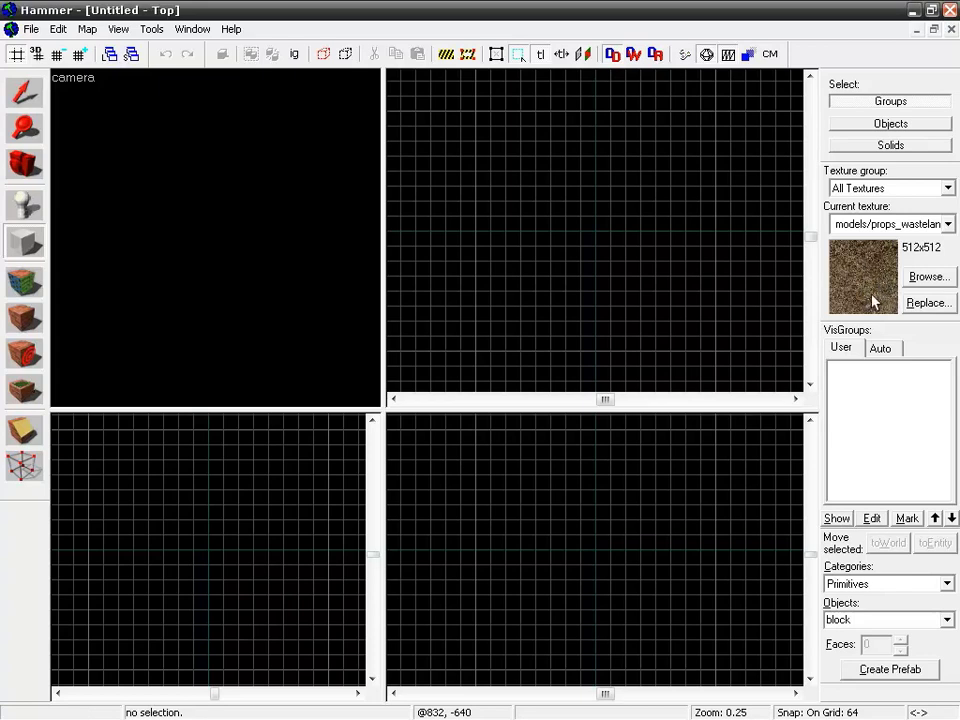
pyautogui.click(926, 277)
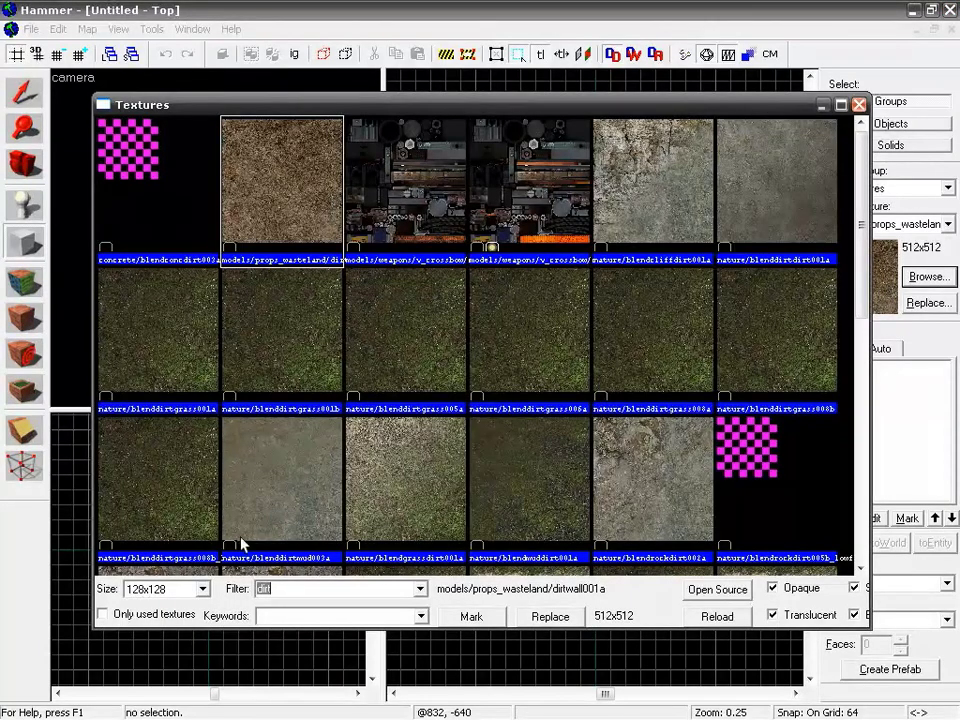
pyautogui.scroll(-2, 398, 464)
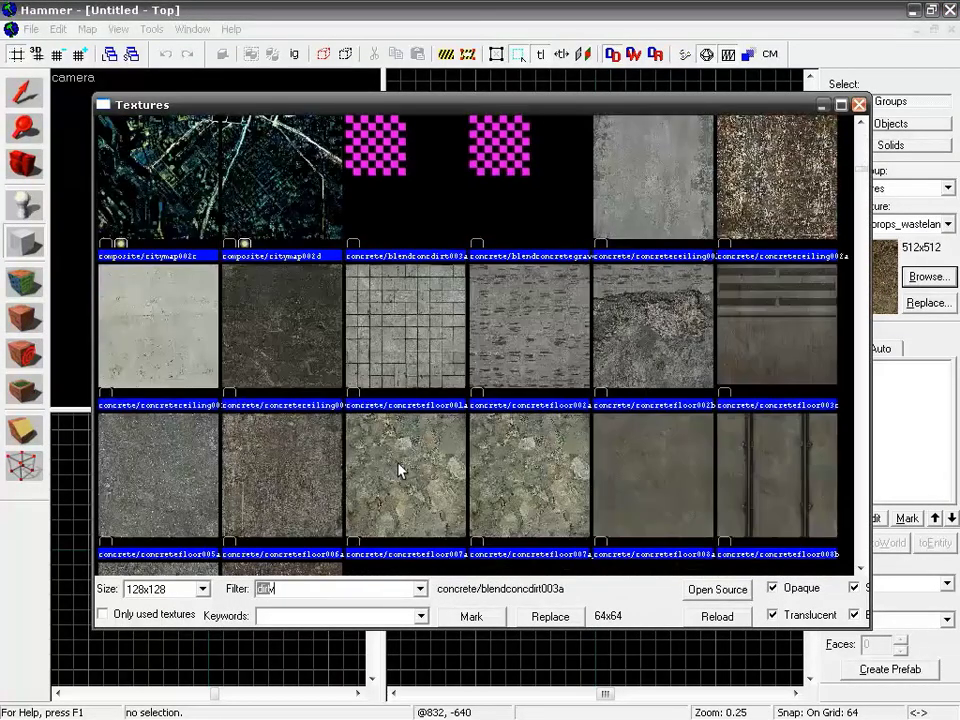
pyautogui.write('dev')
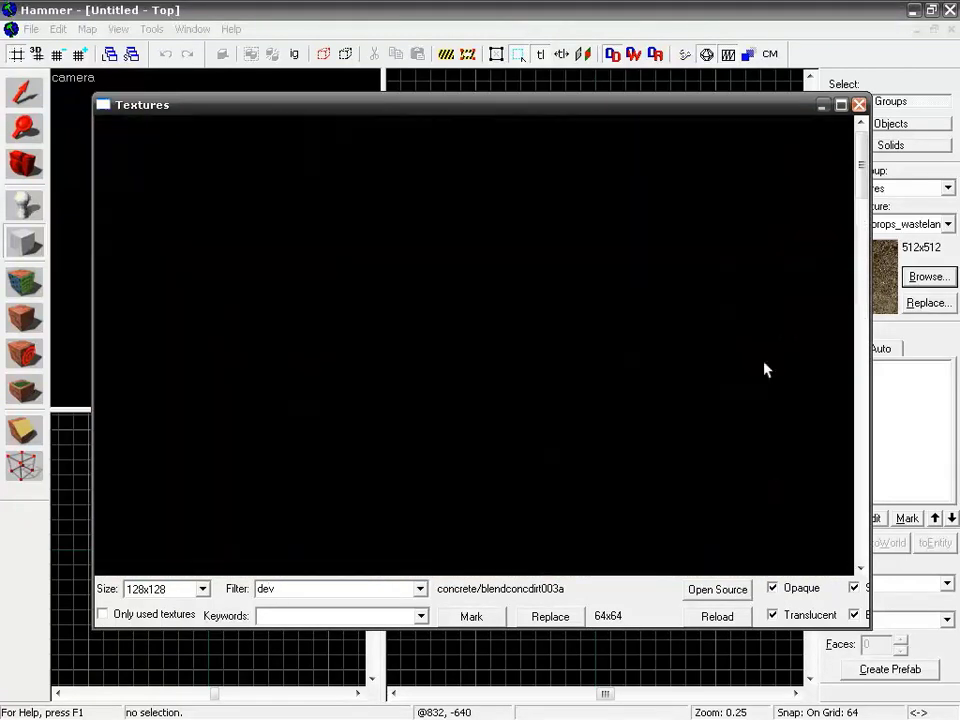
pyautogui.scroll(-10, 500, 292)
pyautogui.click(491, 240)
pyautogui.doubleClick(491, 240)
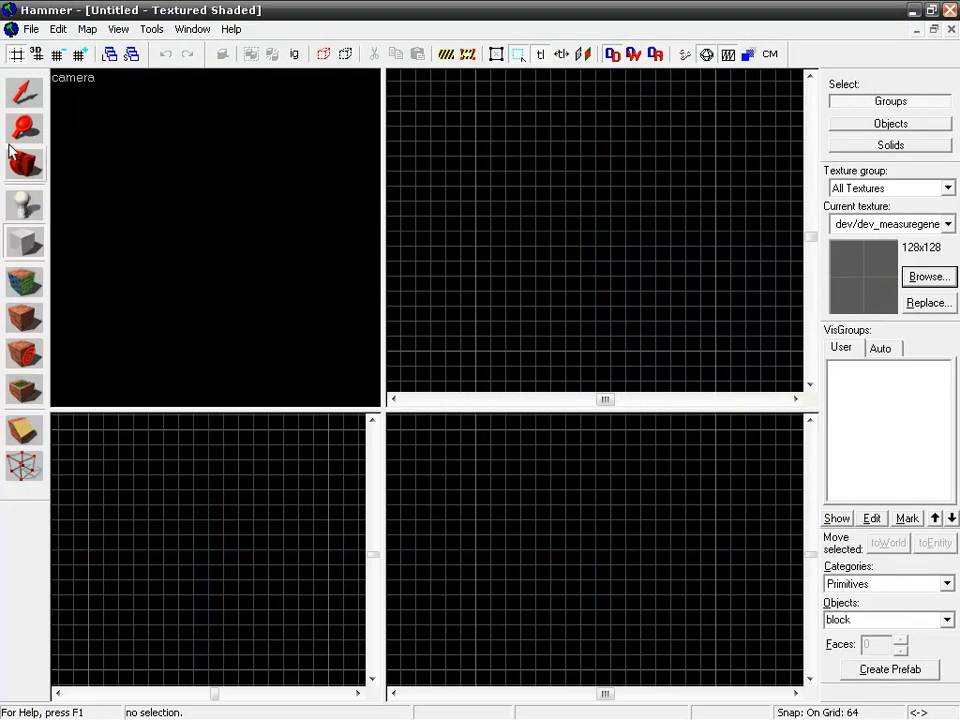
# Create a flat block 320 wide, 704 long and 32 high, reducing the grid to 32 for its height
pyautogui.click(24, 245)
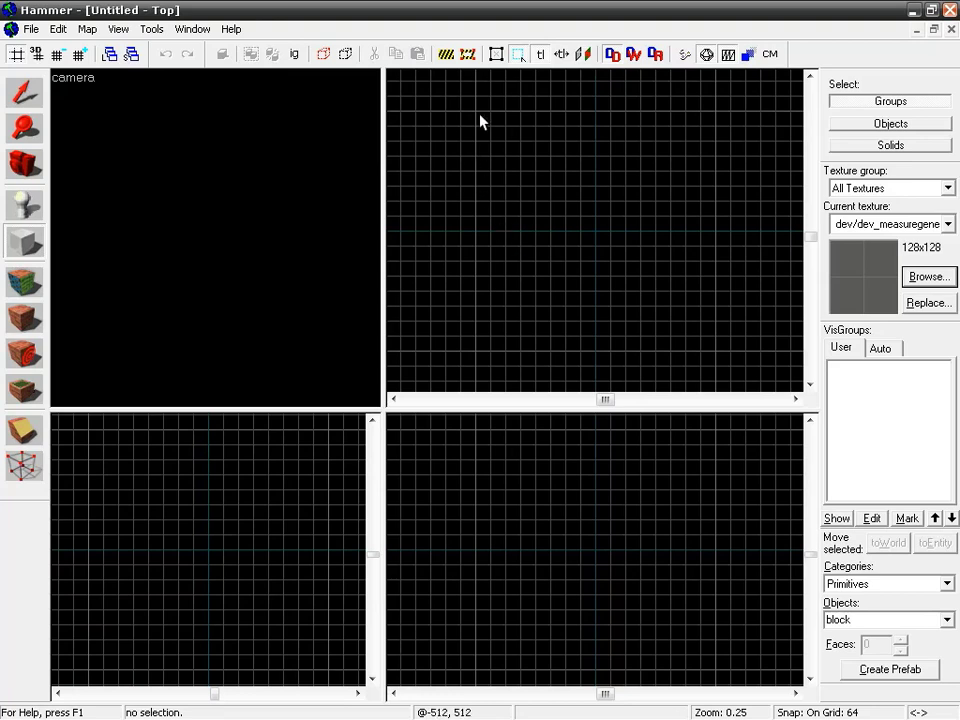
pyautogui.moveTo(479, 120); pyautogui.dragTo(706, 296)
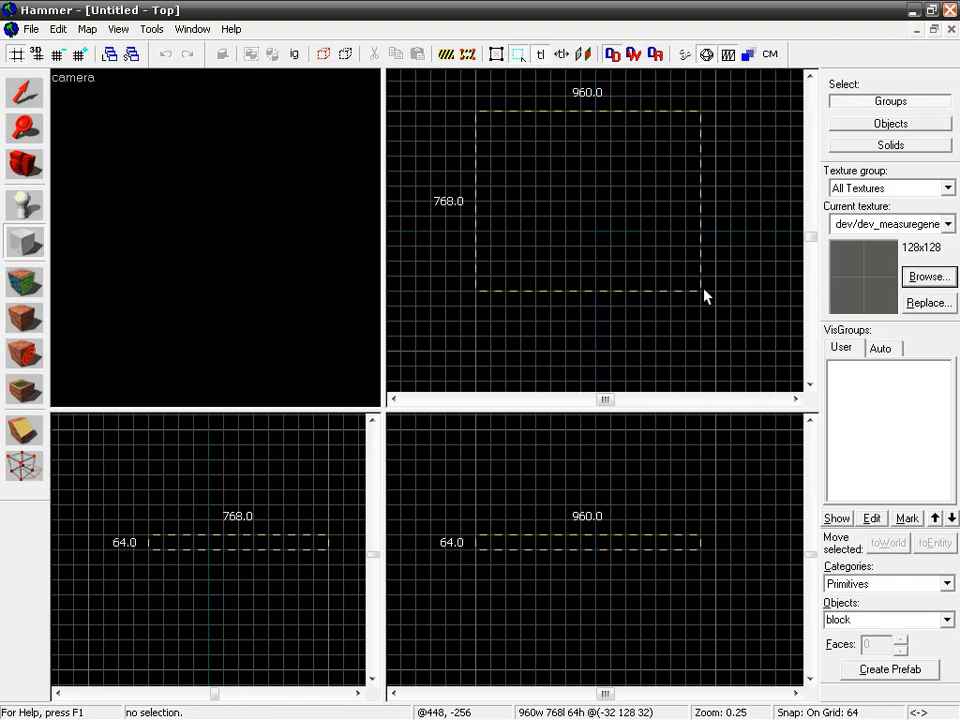
pyautogui.moveTo(706, 296); pyautogui.dragTo(557, 282)
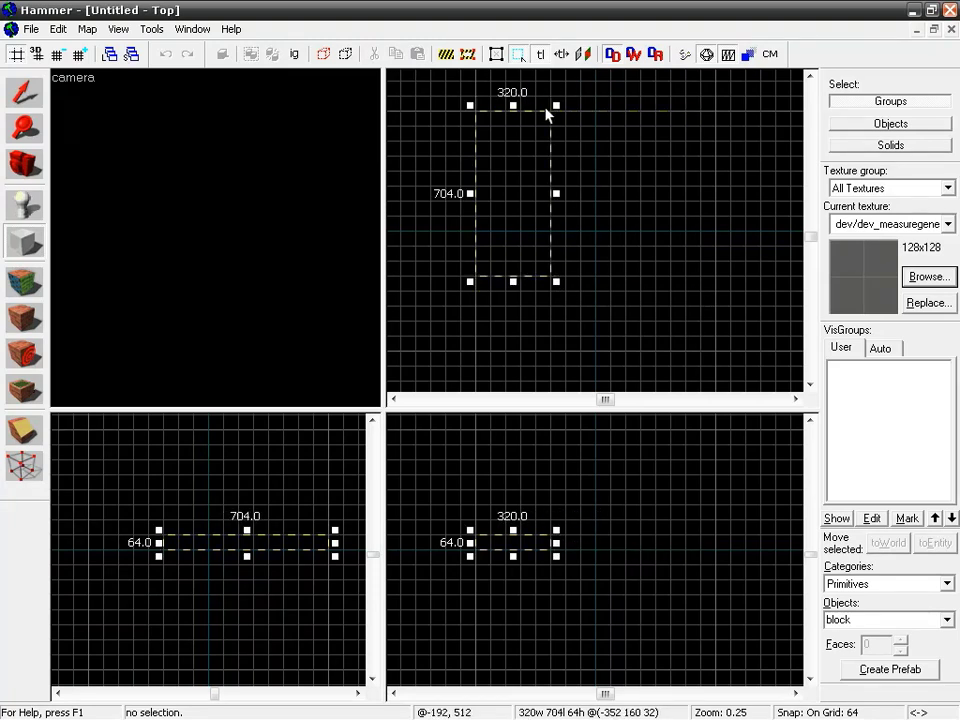
pyautogui.press('[')
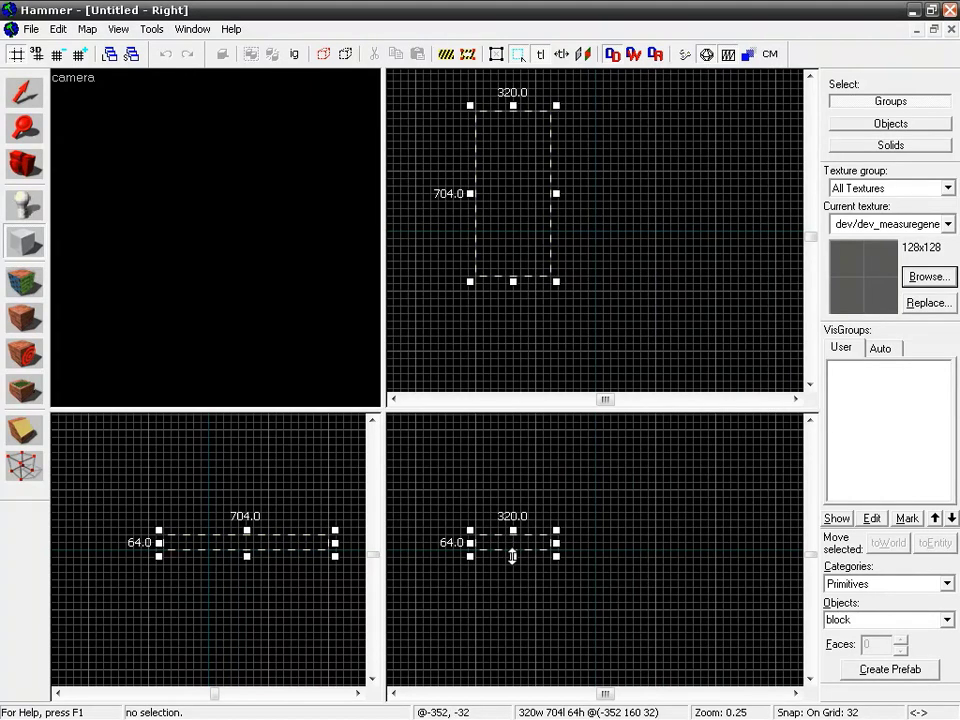
pyautogui.moveTo(513, 532); pyautogui.dragTo(513, 536)
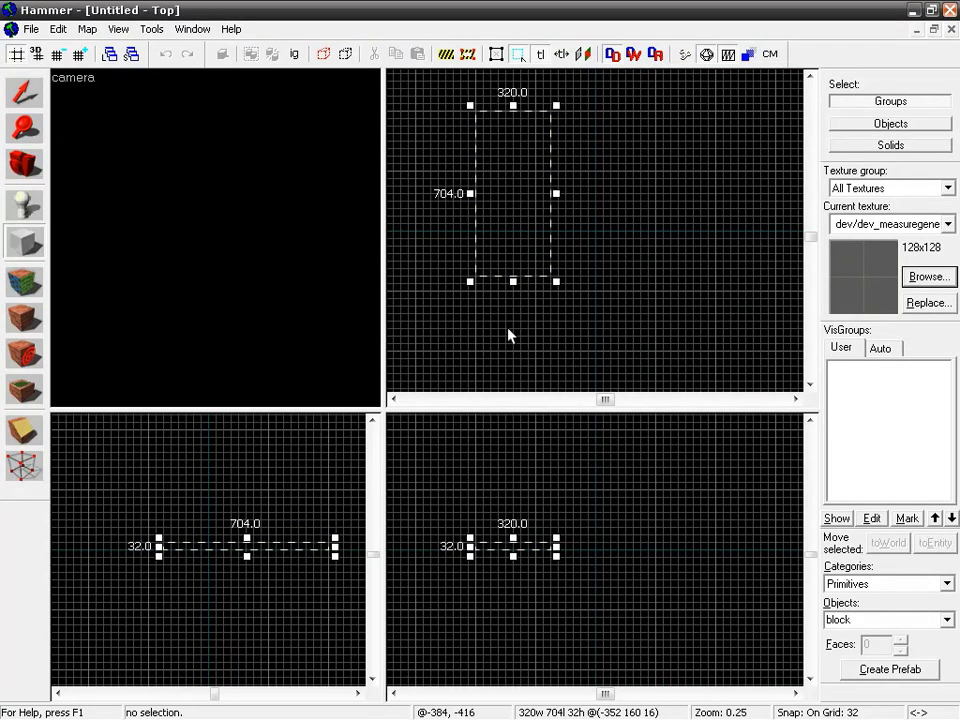
pyautogui.press('Return')
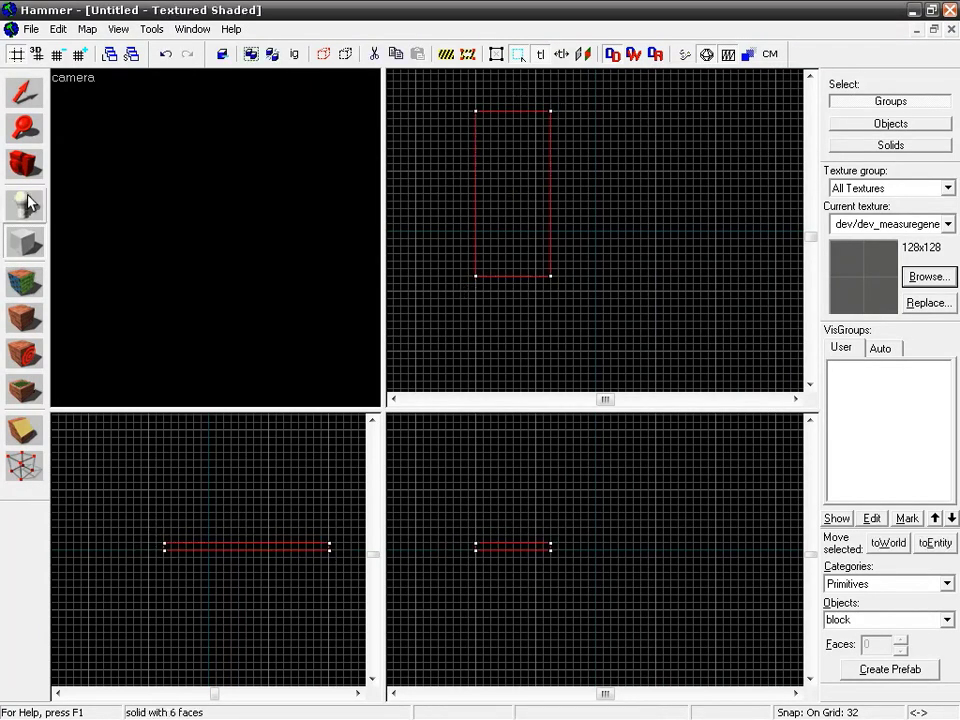
# Place a camera at the new block and fly it above the surface until the block shows in the 3D view
pyautogui.hotkey('shift', 'c')
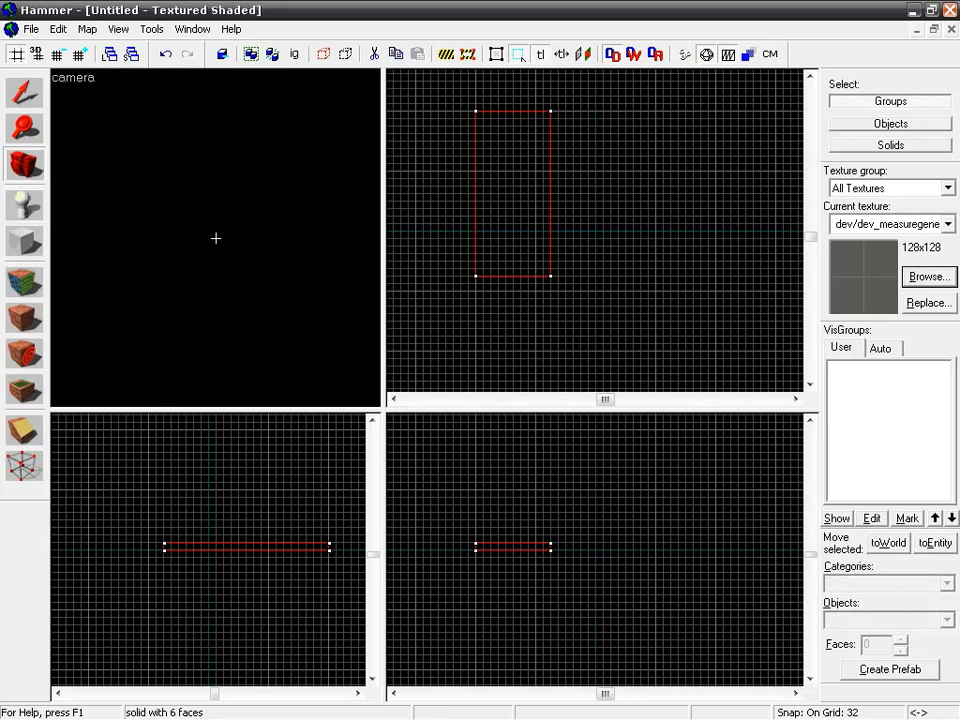
pyautogui.moveTo(430, 225); pyautogui.dragTo(493, 203)
pyautogui.press('z')
pyautogui.press('w')
pyautogui.press('s')
pyautogui.press('w')
pyautogui.press('a')
pyautogui.press('s')
pyautogui.press('a')
pyautogui.press('d')
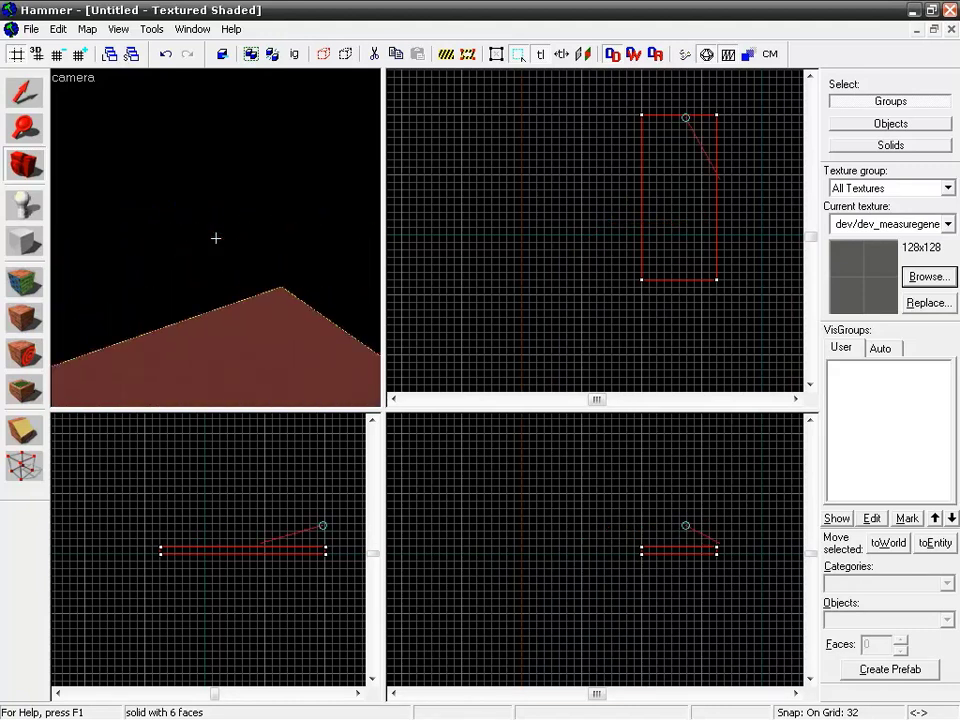
# Copy the flat block twice sideways so three adjoining 320-wide strips form one floor
pyautogui.press('s')
pyautogui.press('a')
pyautogui.press('w')
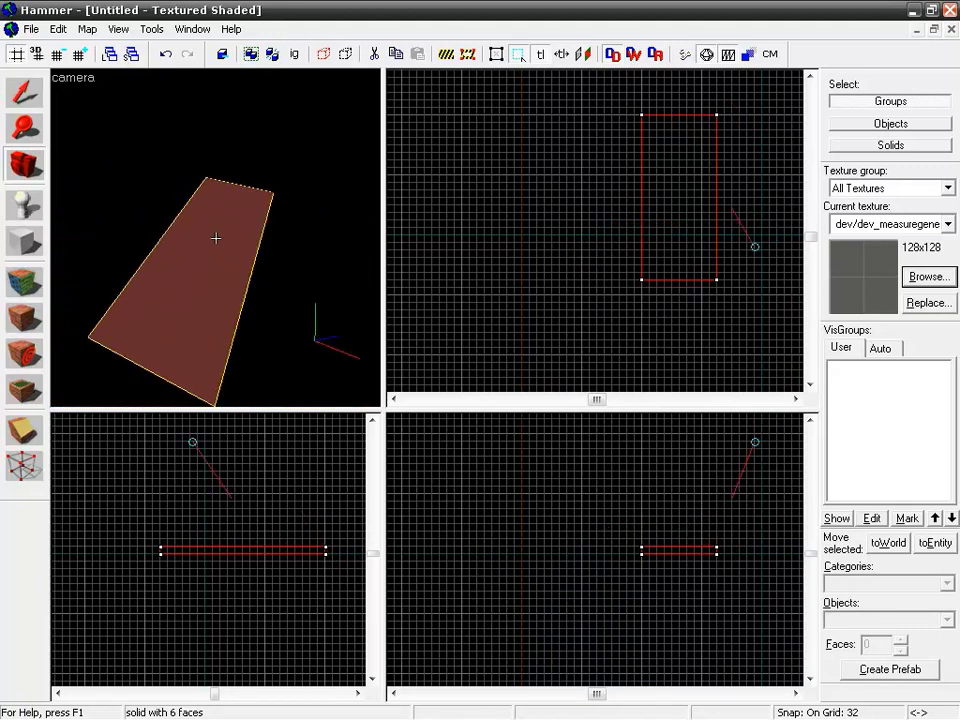
pyautogui.press('w')
pyautogui.press('s')
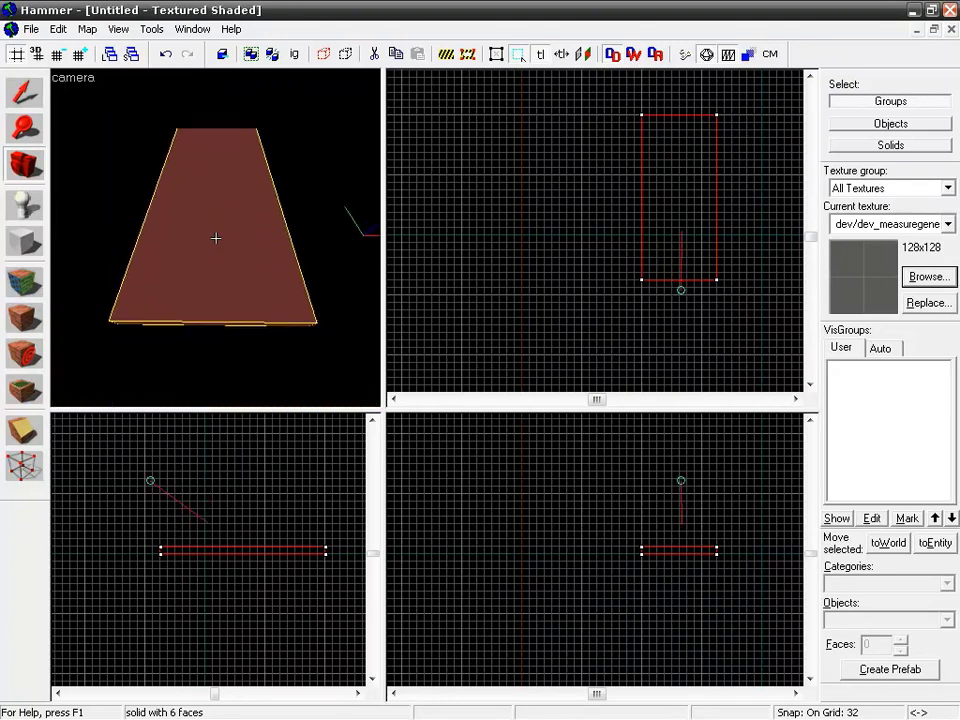
pyautogui.press('w')
pyautogui.press('s')
pyautogui.press('d')
pyautogui.press('z')
pyautogui.click(24, 93)
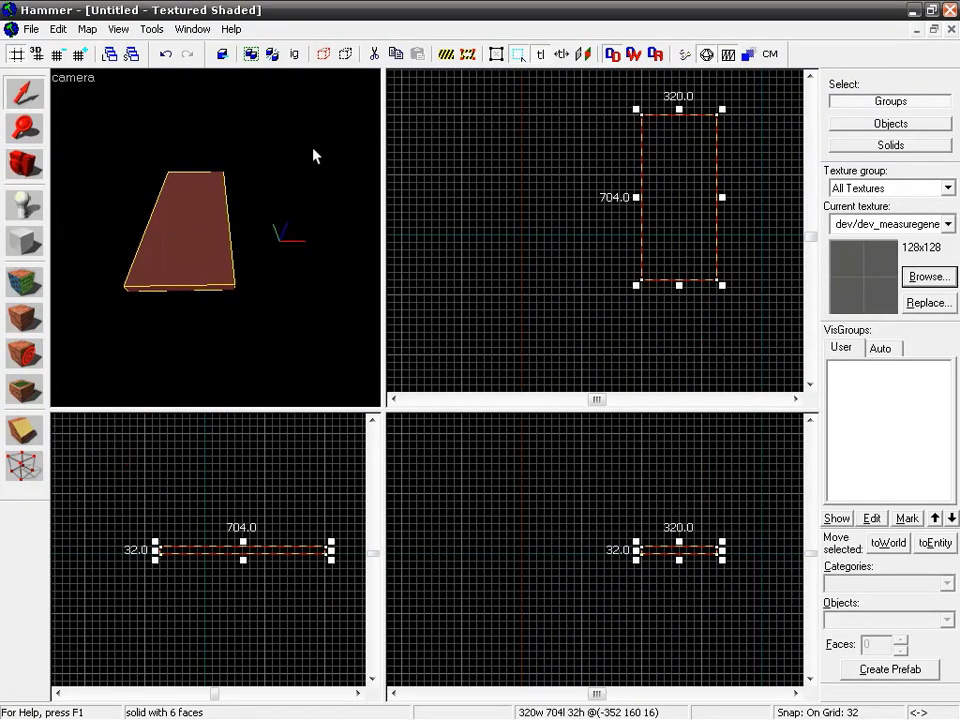
pyautogui.moveTo(652, 166); pyautogui.dragTo(515, 163)
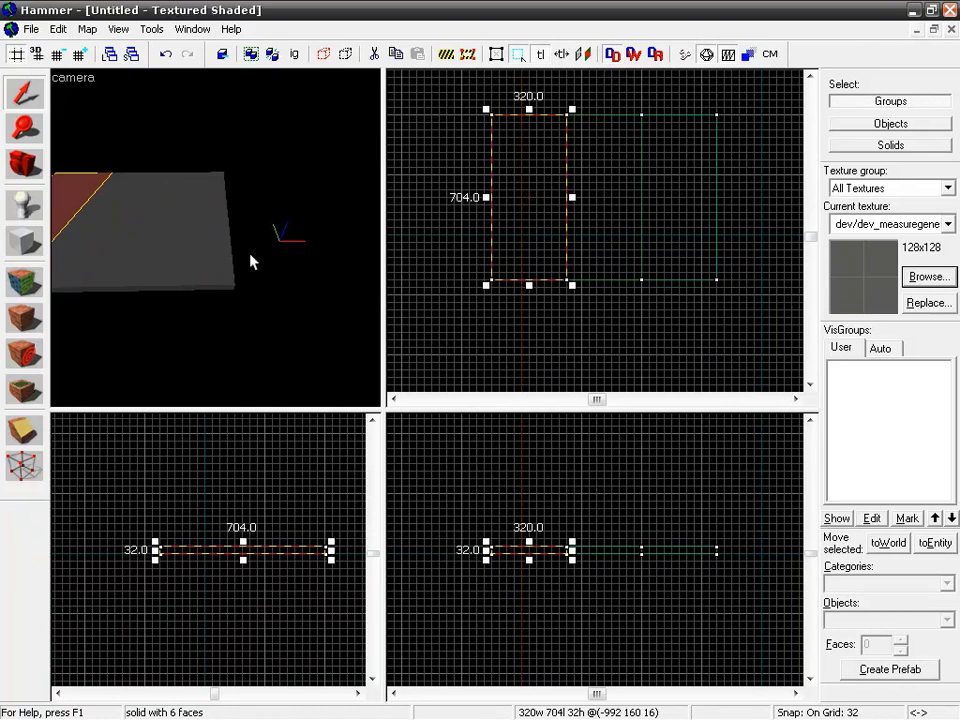
pyautogui.press('z')
pyautogui.press('z')
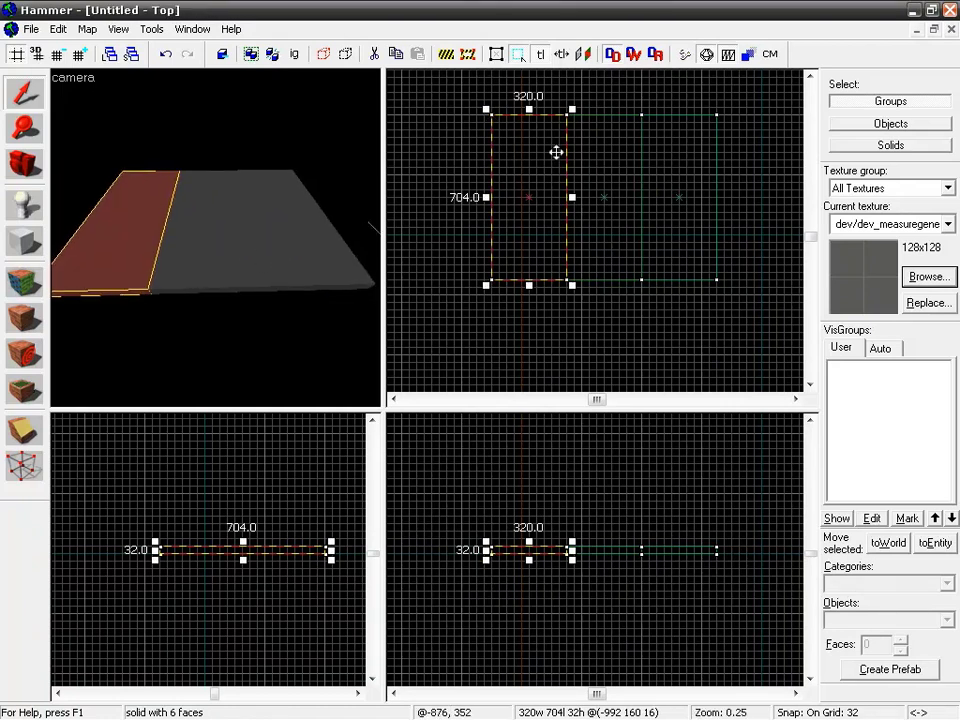
# Stack 224-high wall blocks on the two outer floor strips and cover the tunnel with a row of three 128-high blocks
pyautogui.click(293, 249)
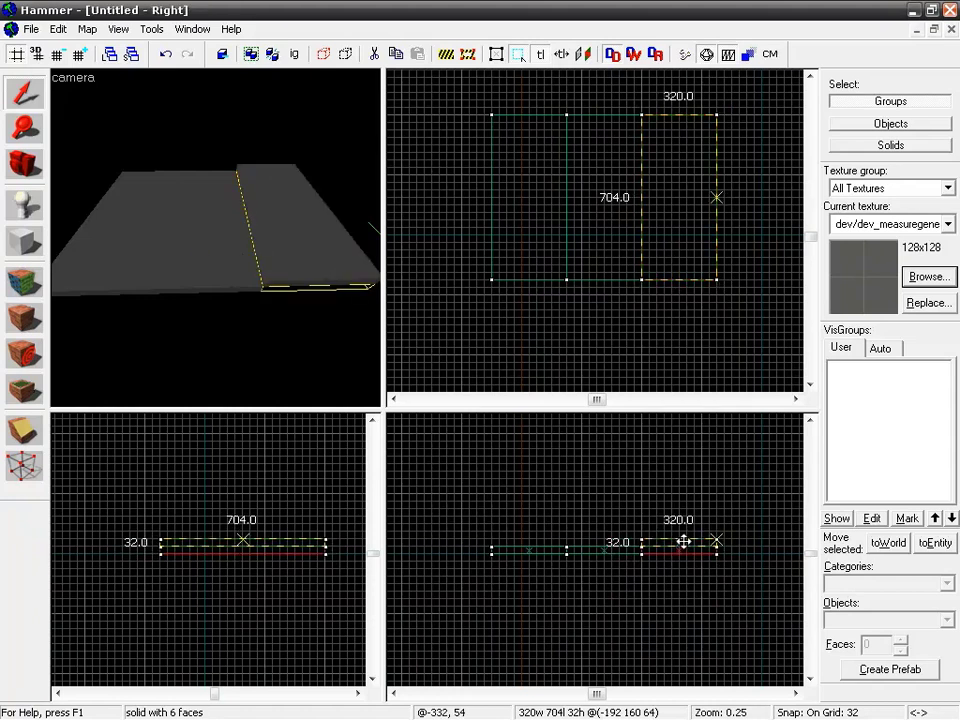
pyautogui.moveTo(681, 541); pyautogui.dragTo(514, 512)
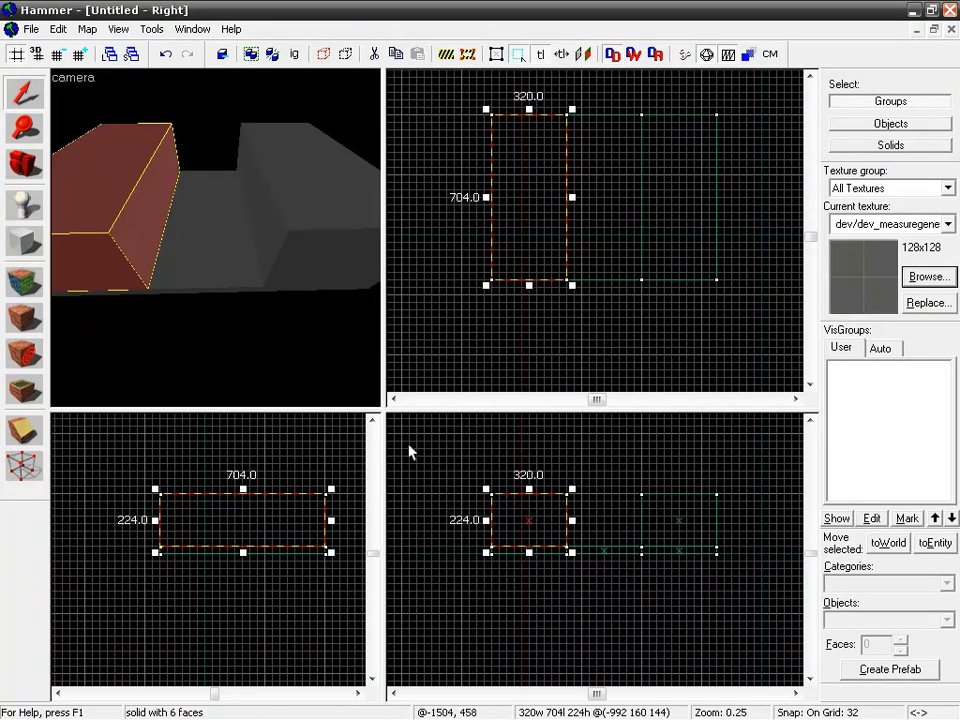
pyautogui.moveTo(528, 526); pyautogui.dragTo(578, 478)
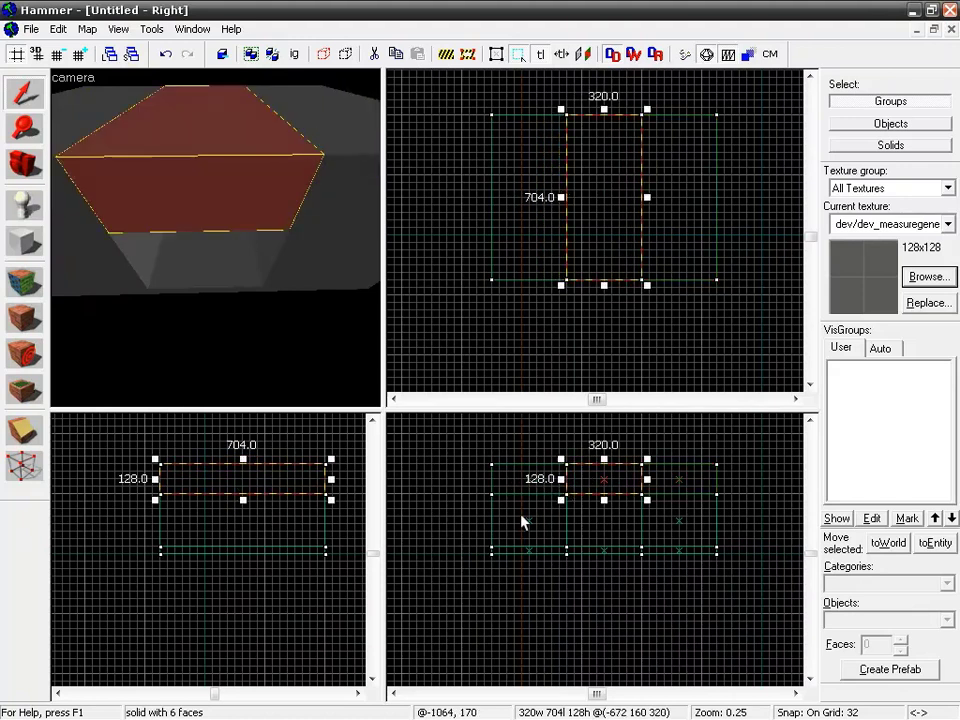
# Inspect the tunnel opening and the floor, wall and ceiling blocks around it in the 3D view
pyautogui.press('z')
pyautogui.press('w')
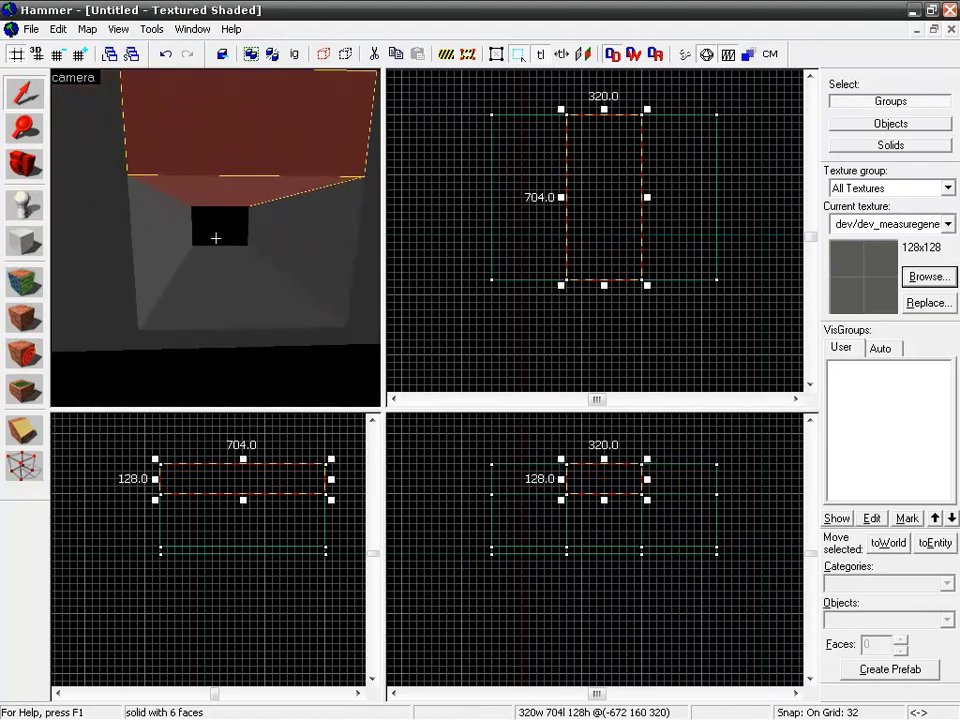
pyautogui.press('s')
pyautogui.press('w')
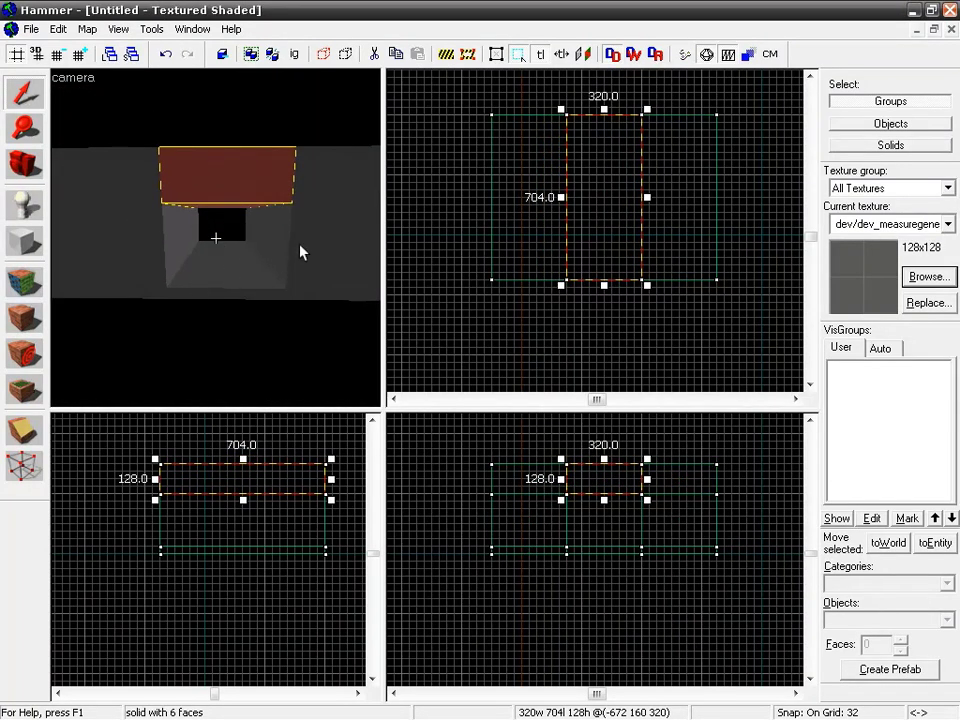
pyautogui.click(180, 266)
pyautogui.click(222, 272)
pyautogui.click(275, 243)
pyautogui.click(225, 272)
pyautogui.click(160, 283)
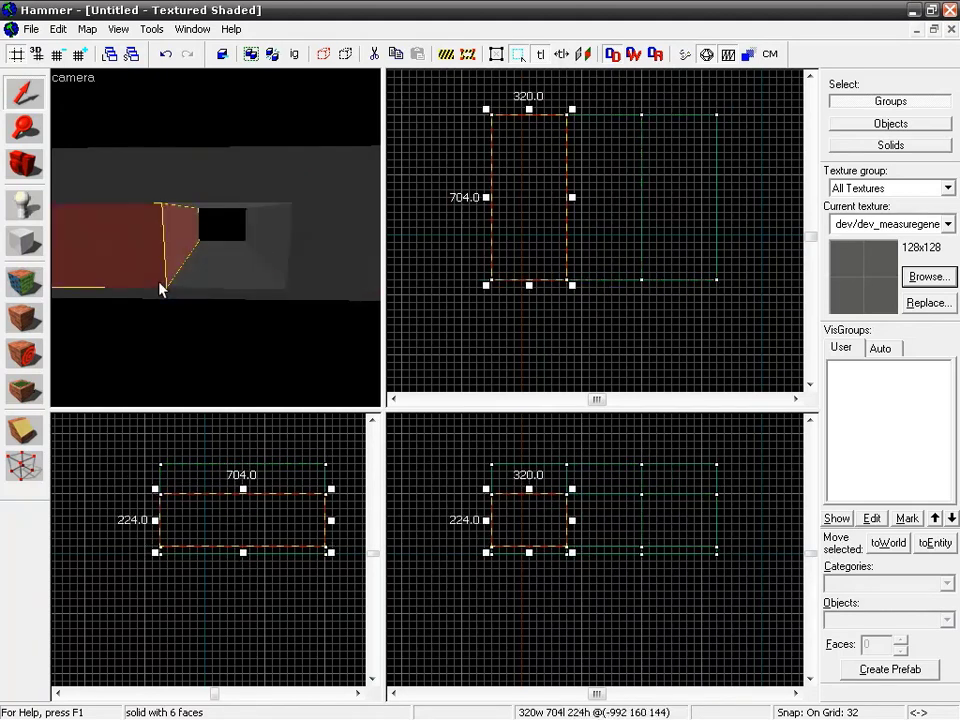
pyautogui.click(218, 200)
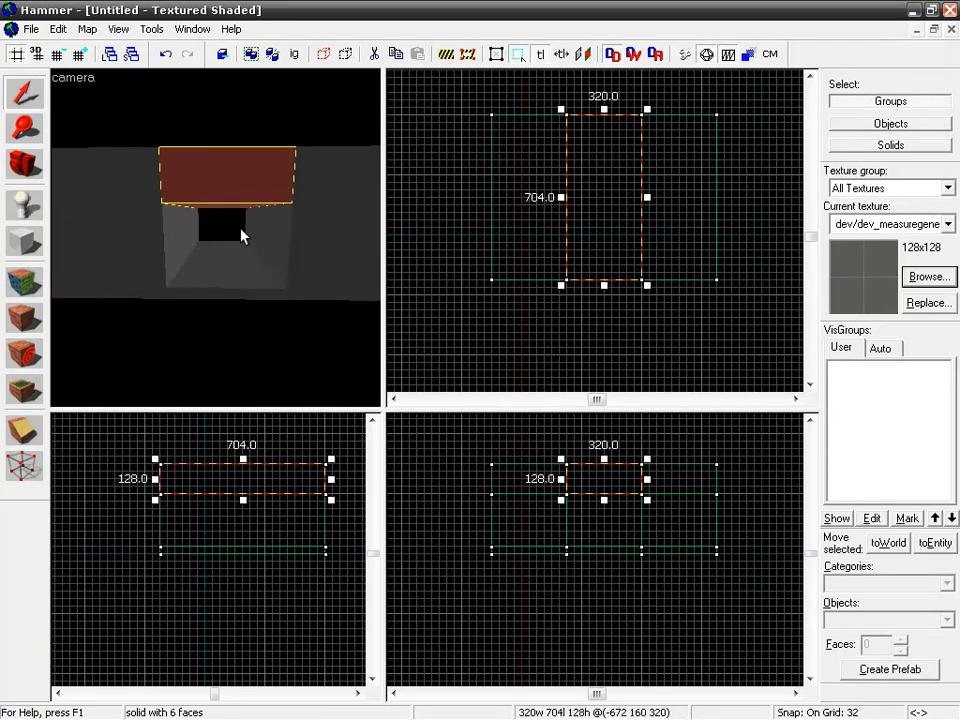
pyautogui.press('z')
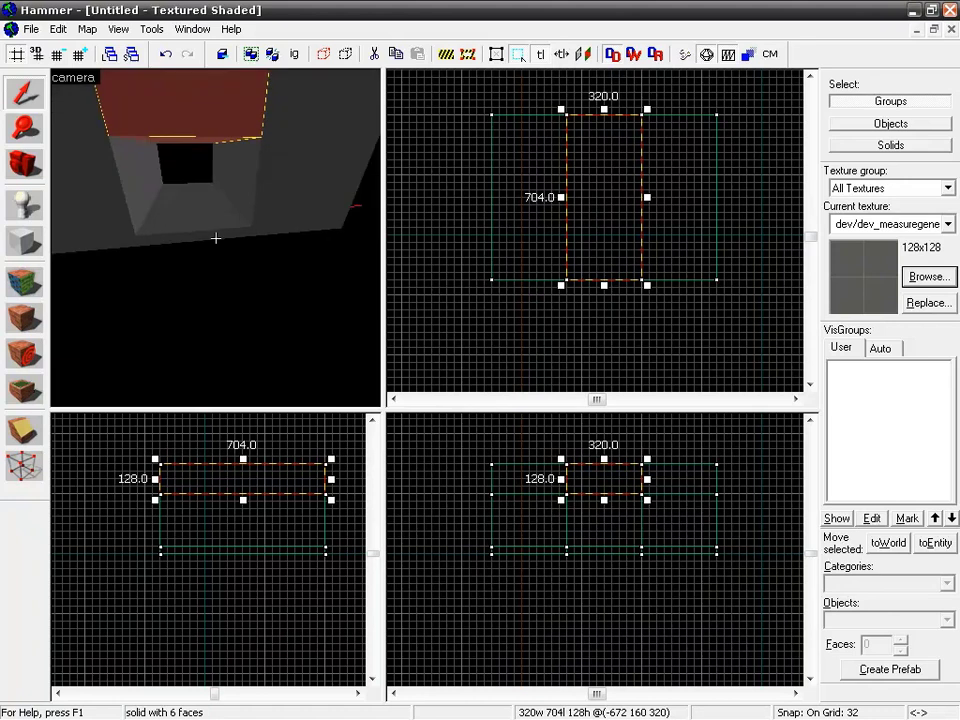
pyautogui.press('w')
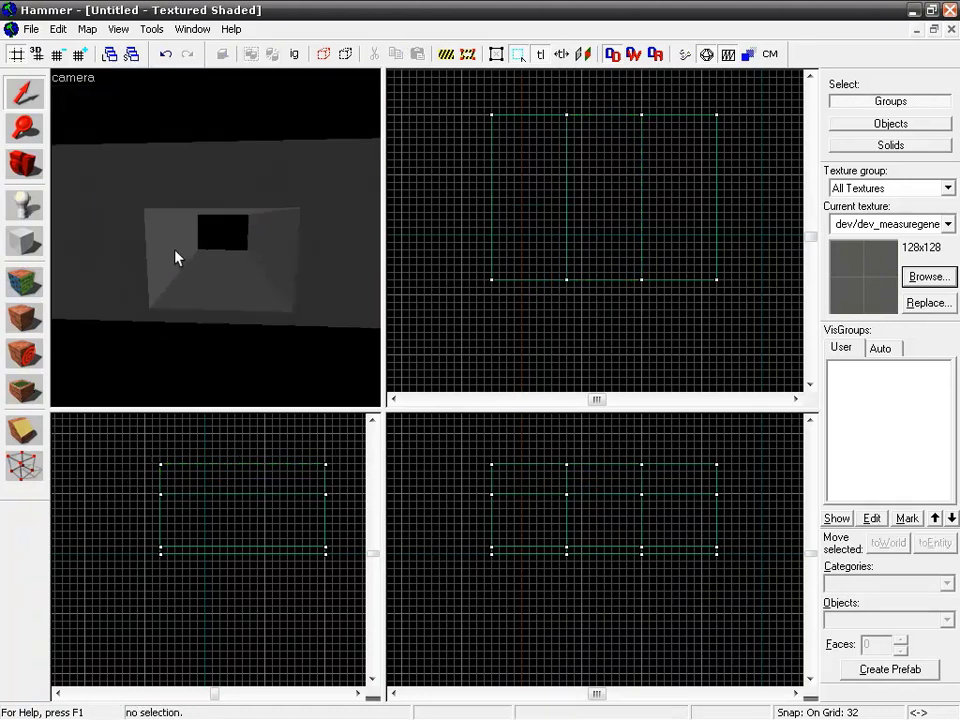
# Try power 3 displacements on only the tunnel's four inner faces and destroy them
pyautogui.hotkey('shift', 'a')
pyautogui.click(183, 270)
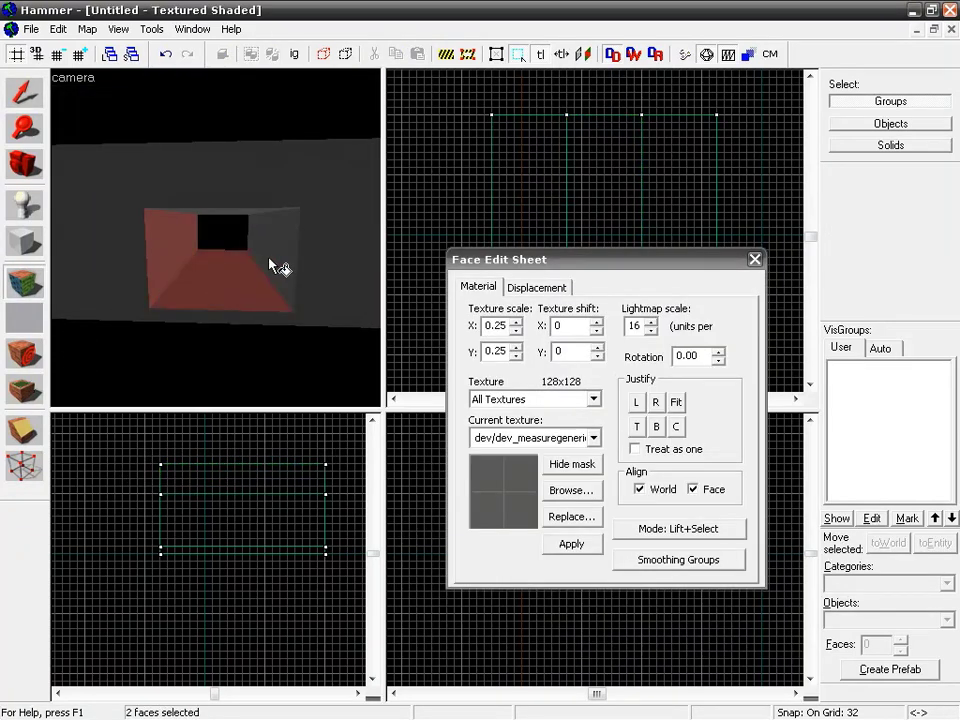
pyautogui.keyDown('ctrl'); pyautogui.click(257, 213); pyautogui.keyUp('ctrl')
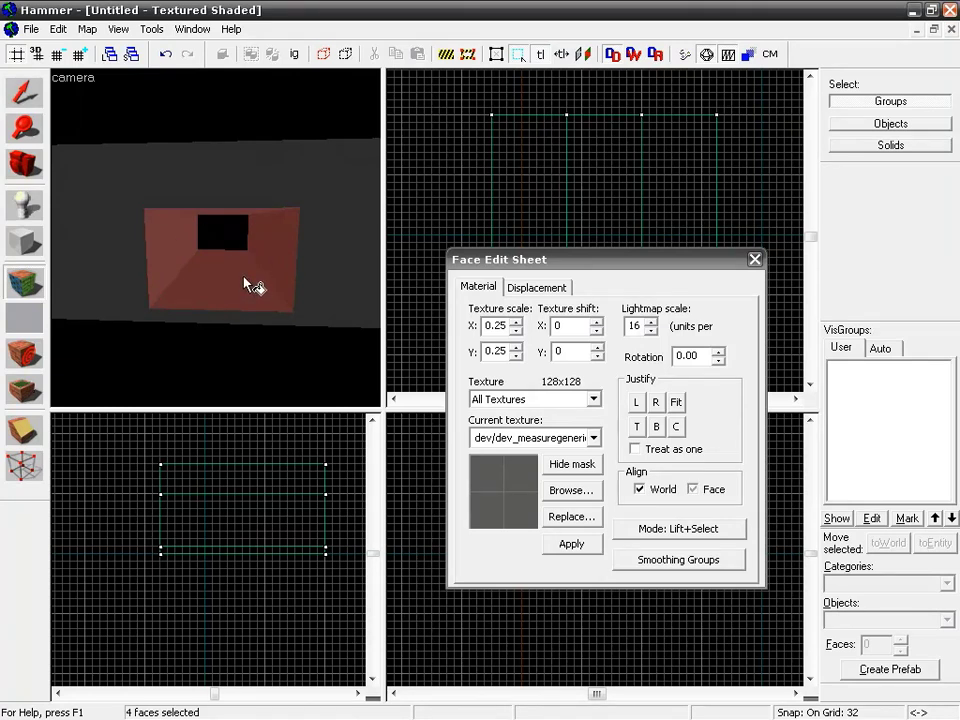
pyautogui.click(537, 287)
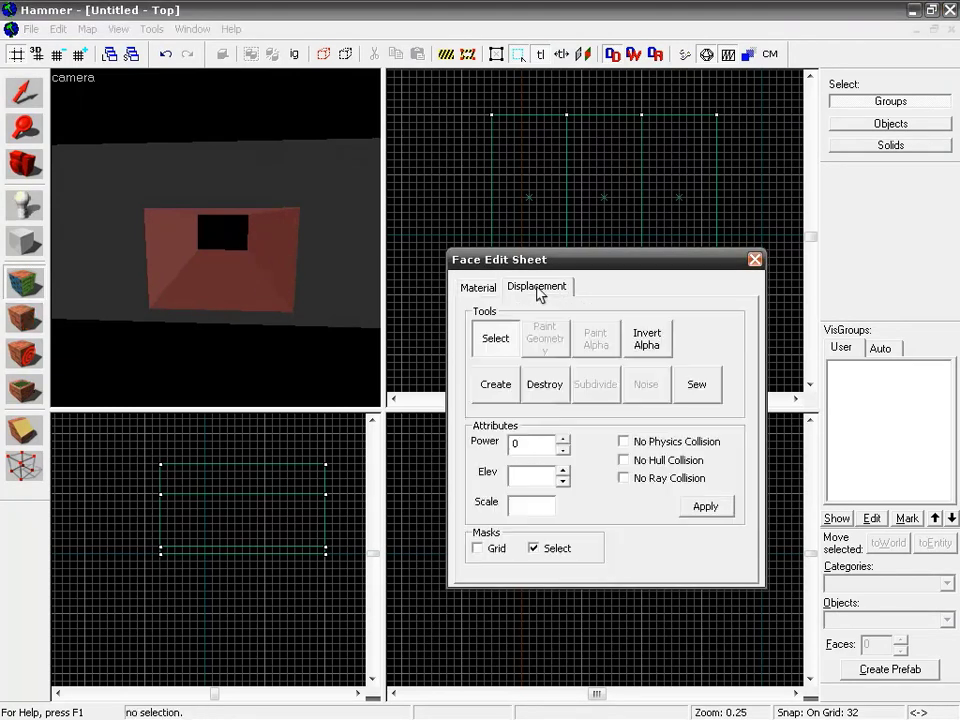
pyautogui.click(493, 386)
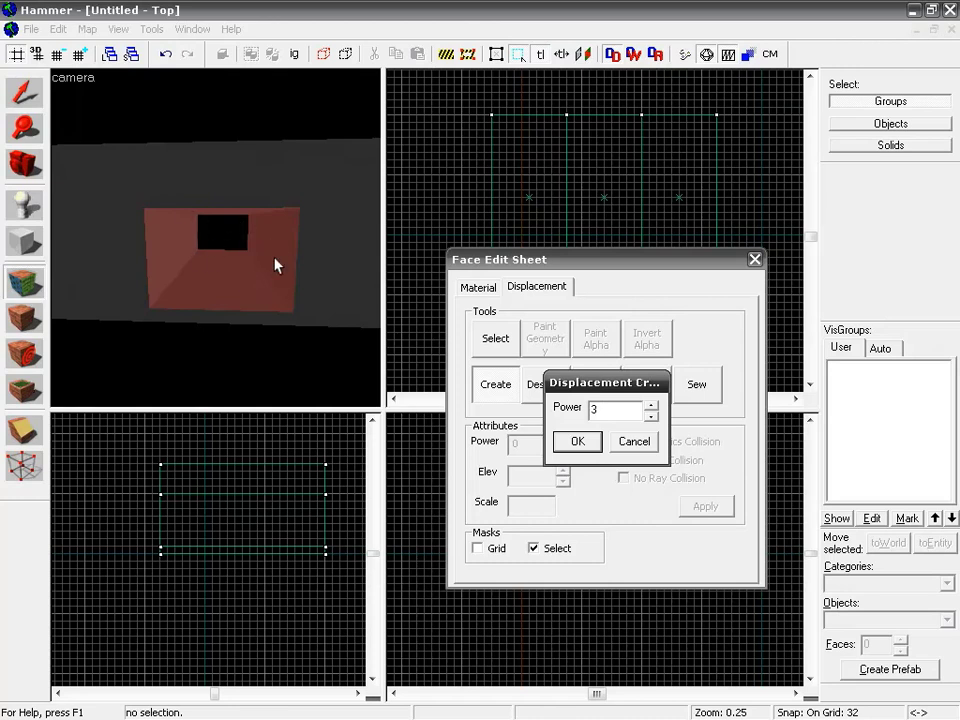
pyautogui.click(572, 440)
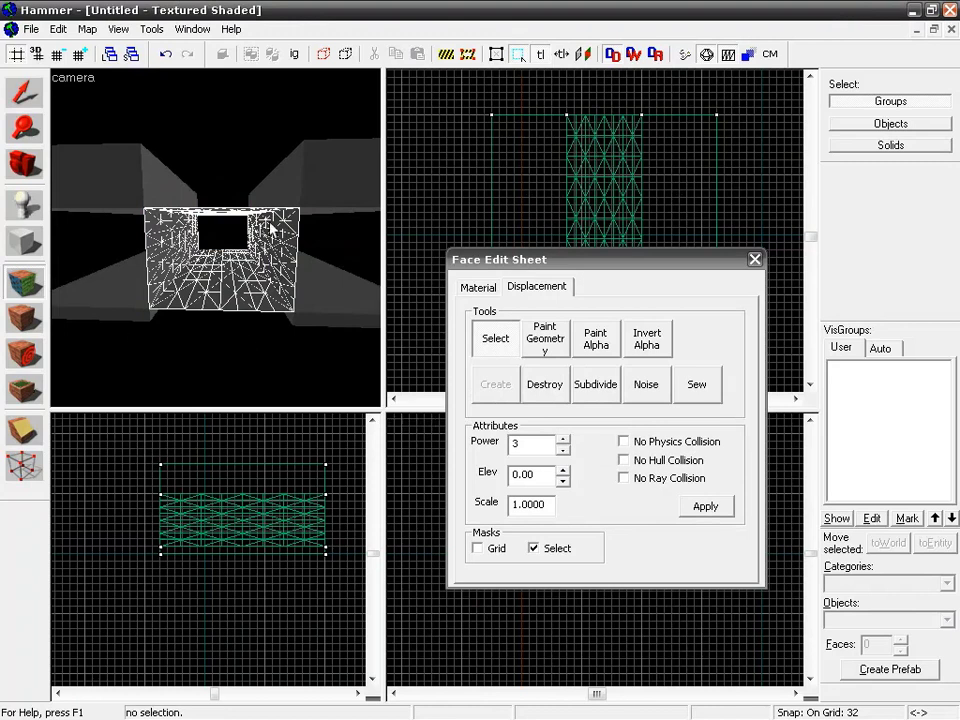
pyautogui.click(548, 385)
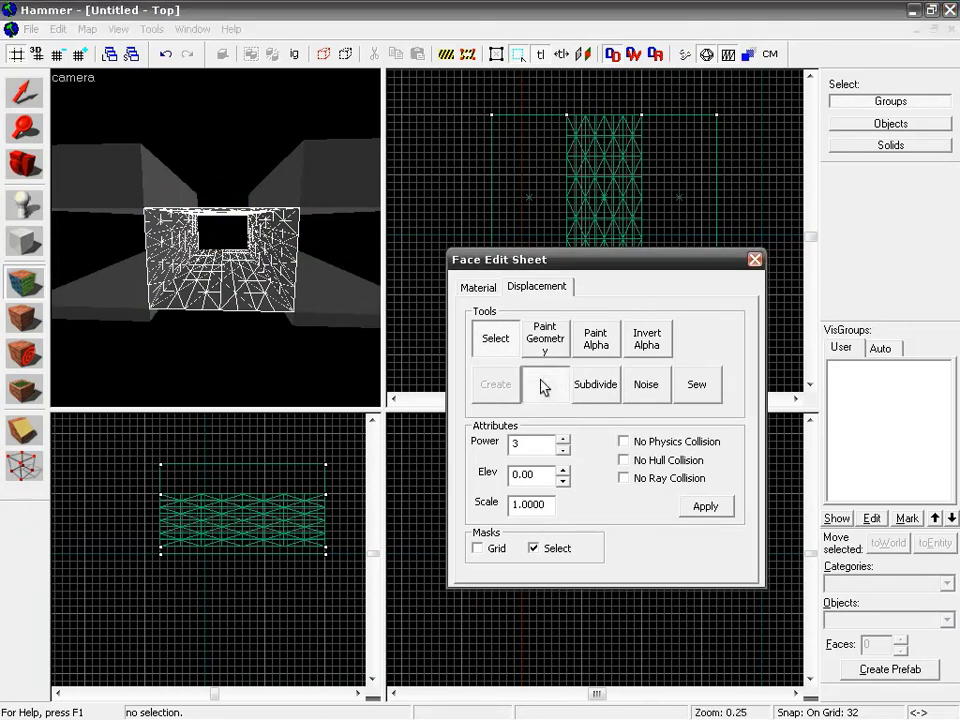
# Select the outer end faces of all blocks around both tunnel openings together with the inner faces
pyautogui.moveTo(103, 279); pyautogui.dragTo(292, 335)
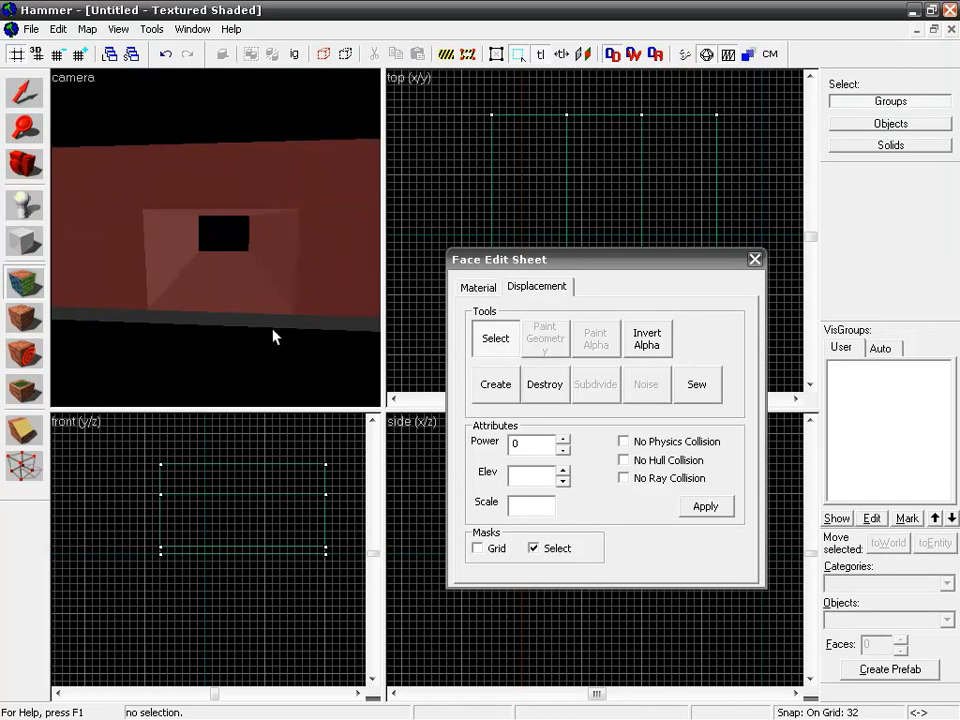
pyautogui.moveTo(137, 320); pyautogui.dragTo(215, 330)
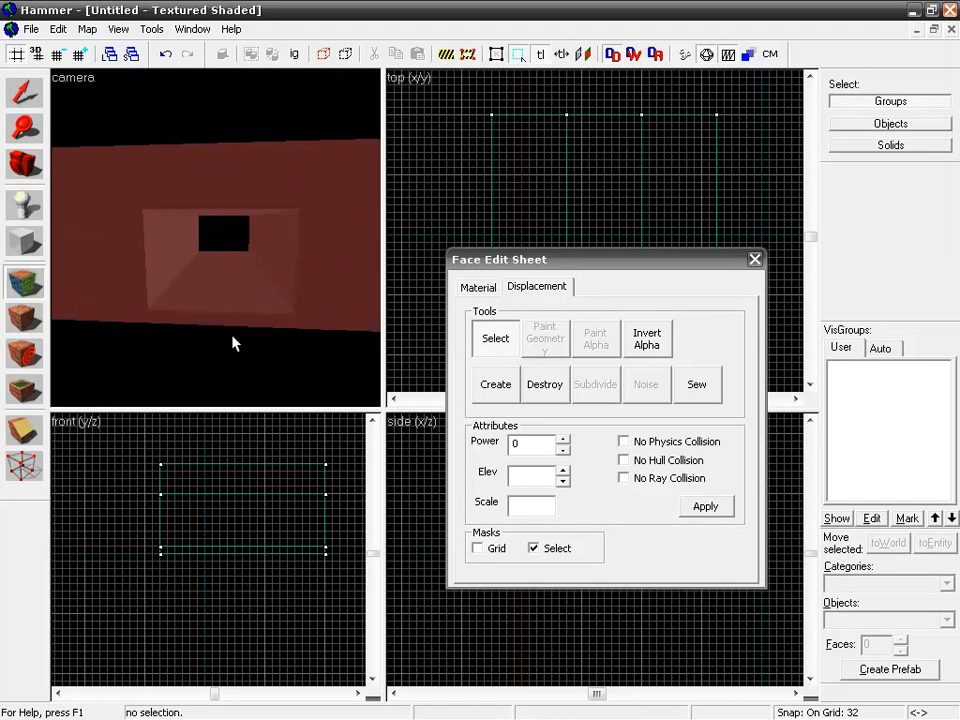
pyautogui.press('z')
pyautogui.press('w')
pyautogui.press('s')
pyautogui.press('z')
pyautogui.moveTo(213, 243); pyautogui.dragTo(341, 275)
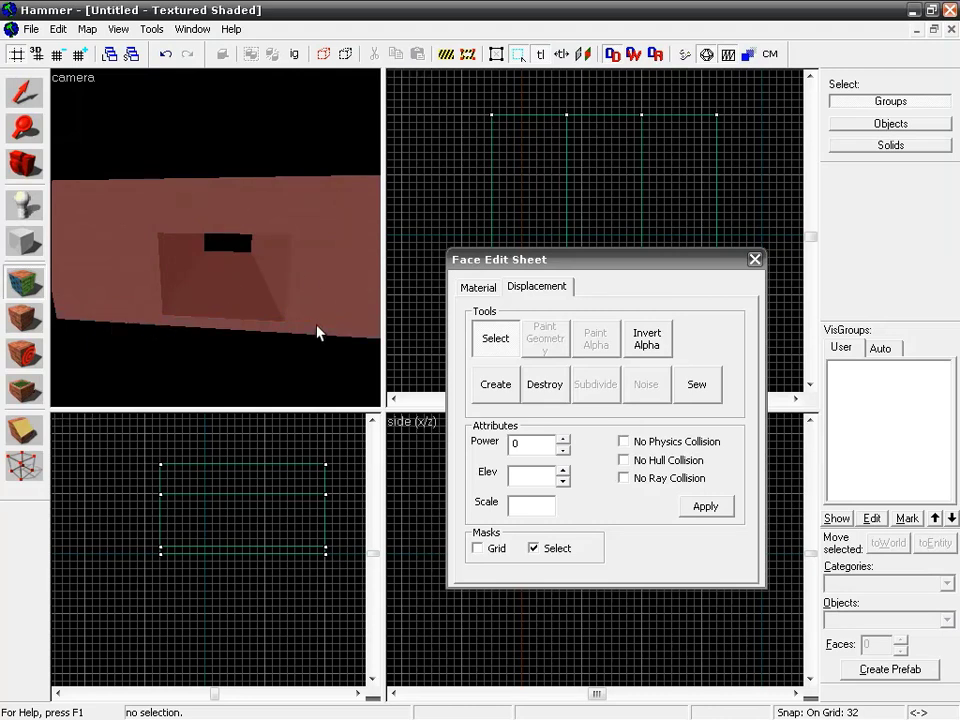
pyautogui.moveTo(270, 332); pyautogui.dragTo(215, 238)
# Check the face selection at both tunnel ends and create power 3 displacements on all selected faces
pyautogui.press('a')
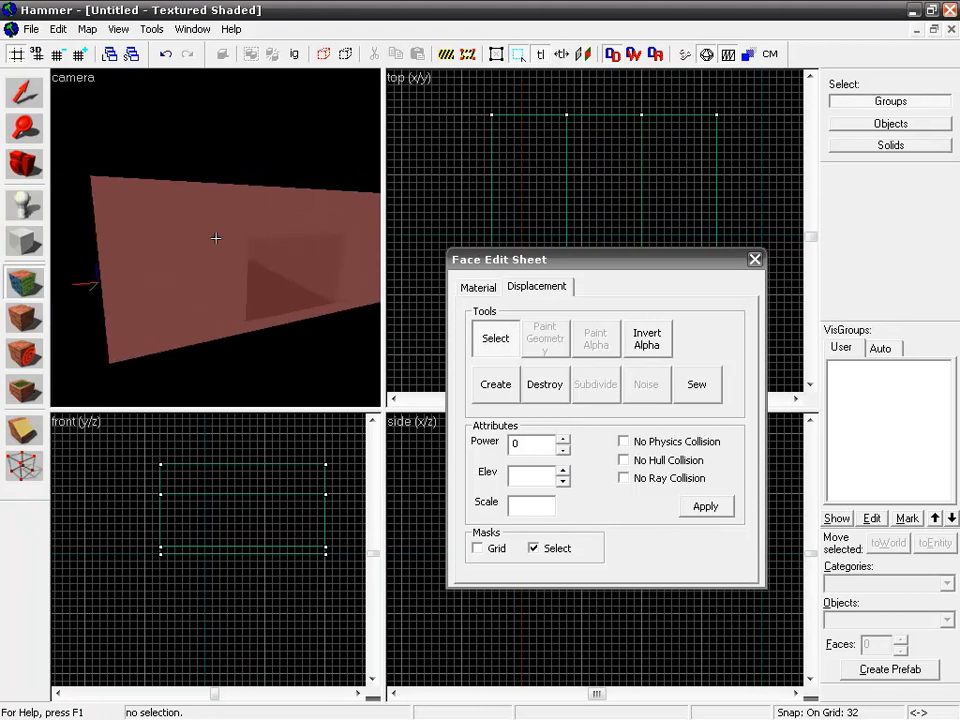
pyautogui.press('d')
pyautogui.press('d')
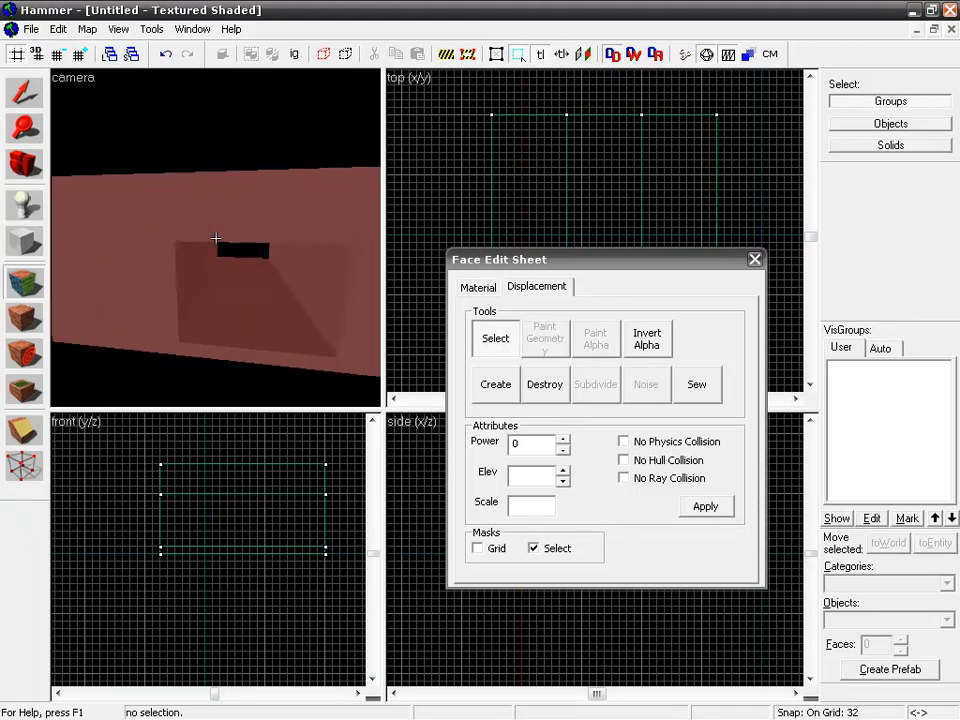
pyautogui.press('a')
pyautogui.press('w')
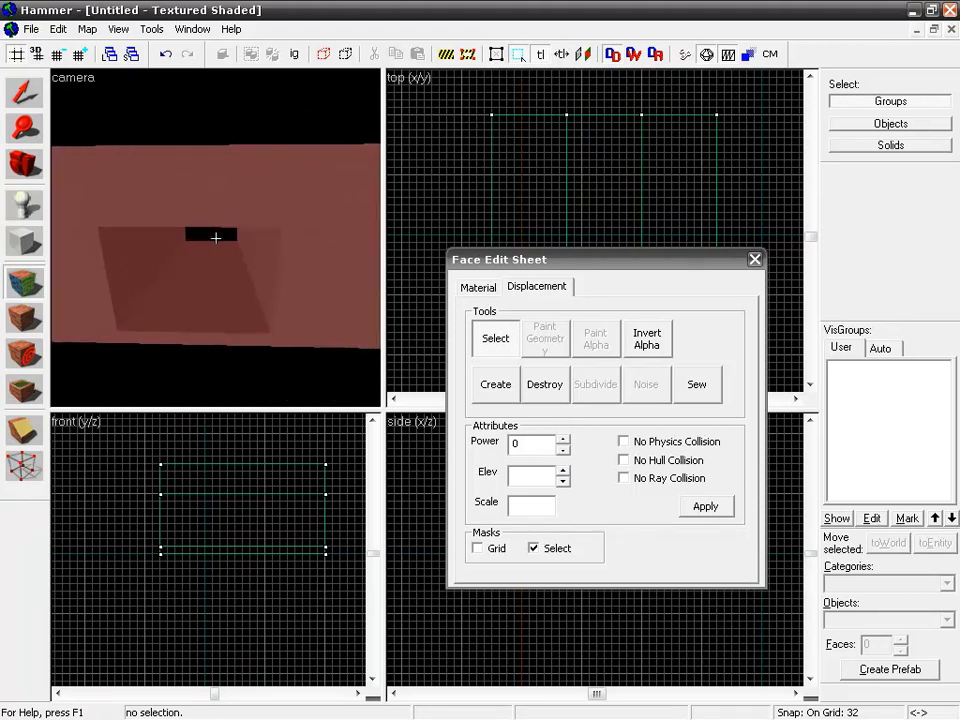
pyautogui.press('s')
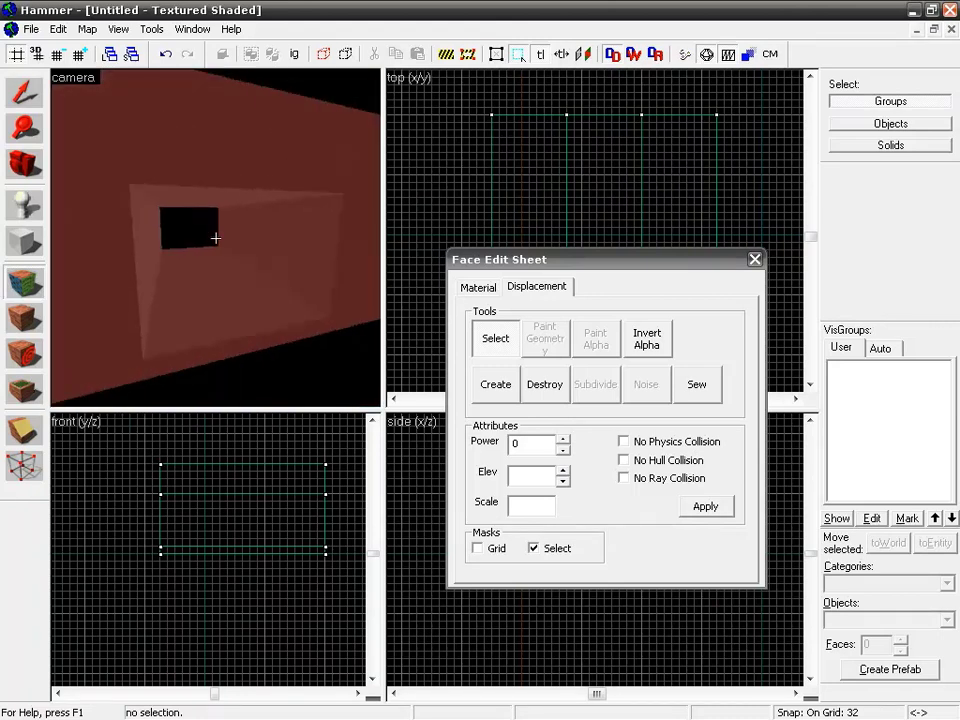
pyautogui.press('z')
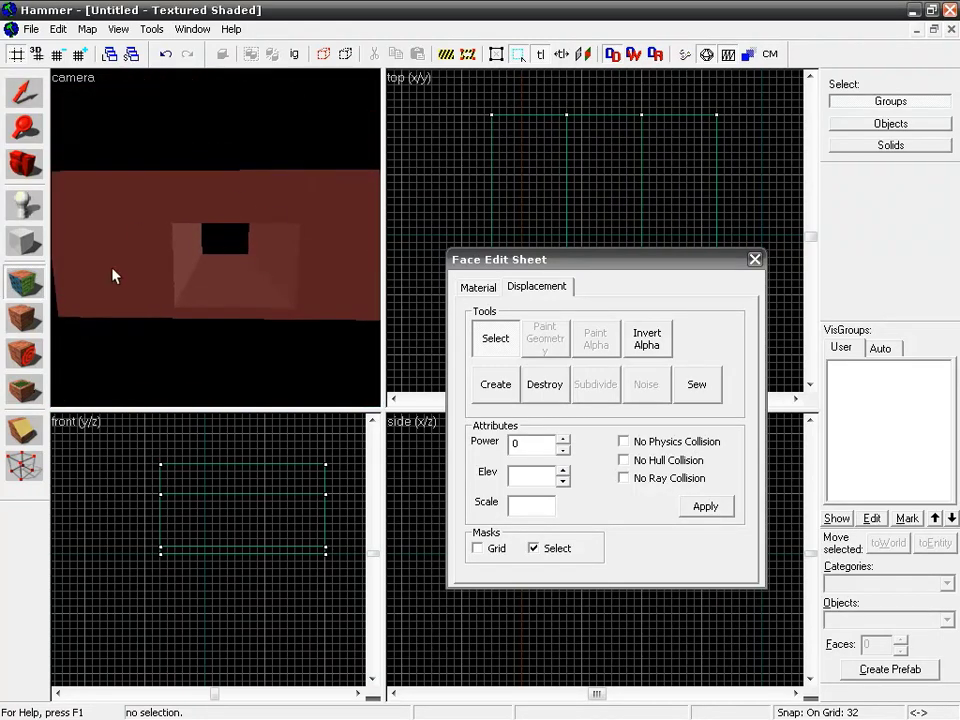
pyautogui.click(494, 377)
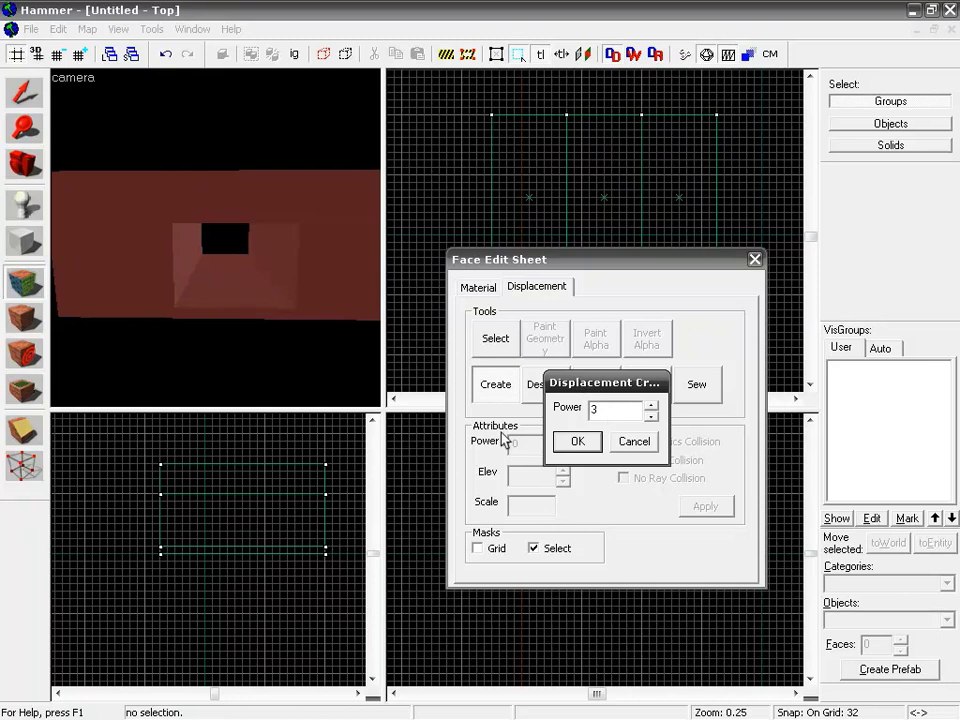
pyautogui.click(577, 442)
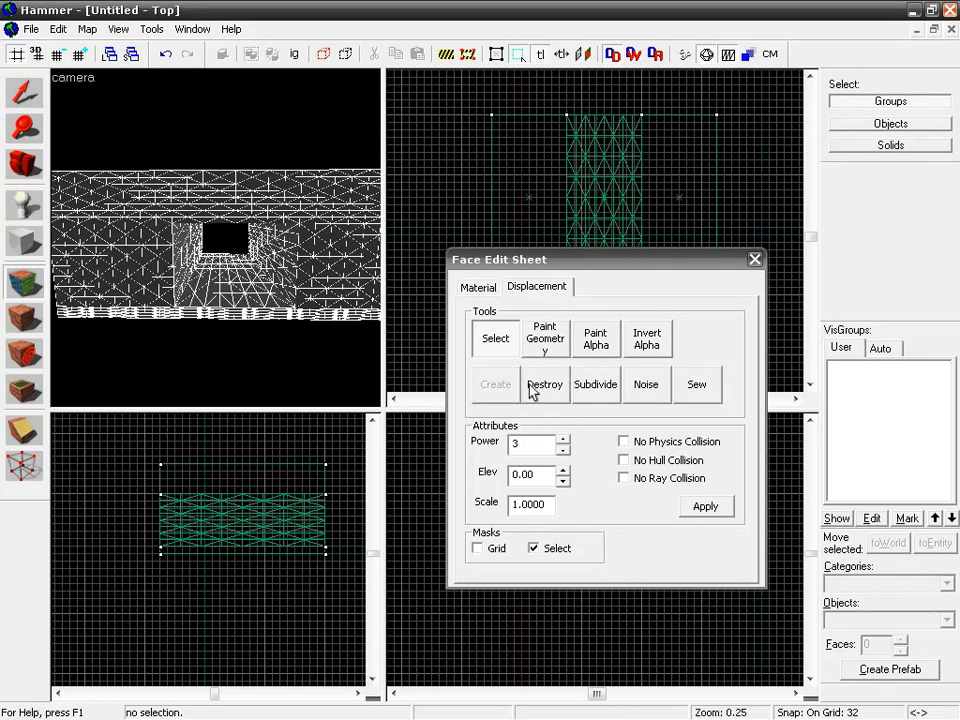
# Try a soft-edge Raise/Lower paint stroke with distance 5 and radius 15 at the tunnel opening and undo it
pyautogui.click(545, 333)
pyautogui.moveTo(197, 280)
pyautogui.mouseDown()
pyautogui.moveTo(170, 218)
pyautogui.moveTo(353, 222)
pyautogui.moveTo(248, 232)
pyautogui.mouseUp()
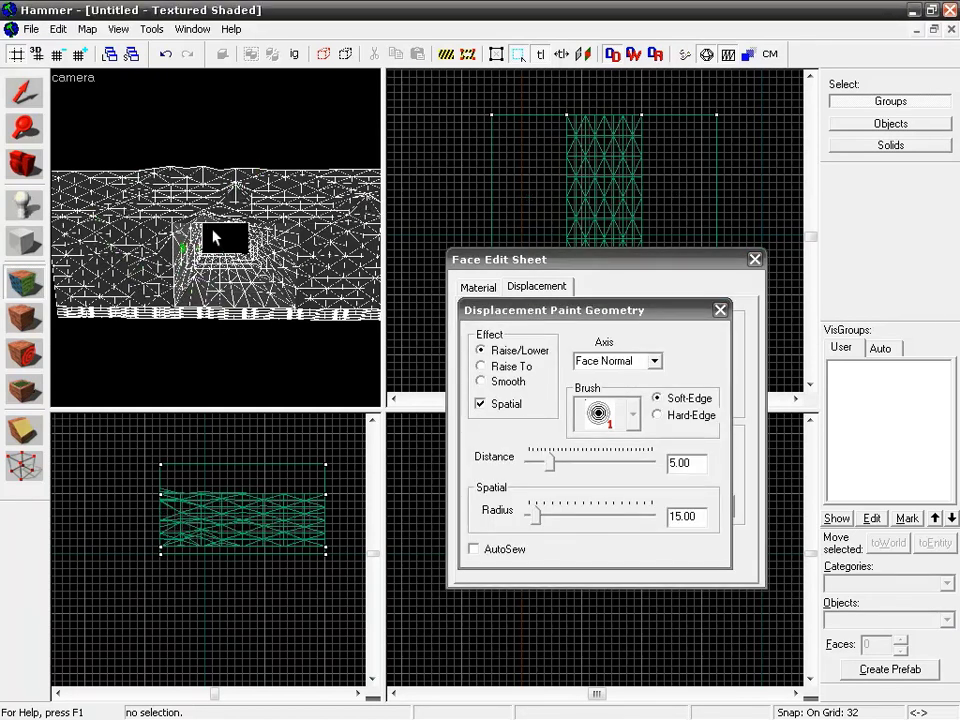
pyautogui.hotkey('ctrl', 'z')
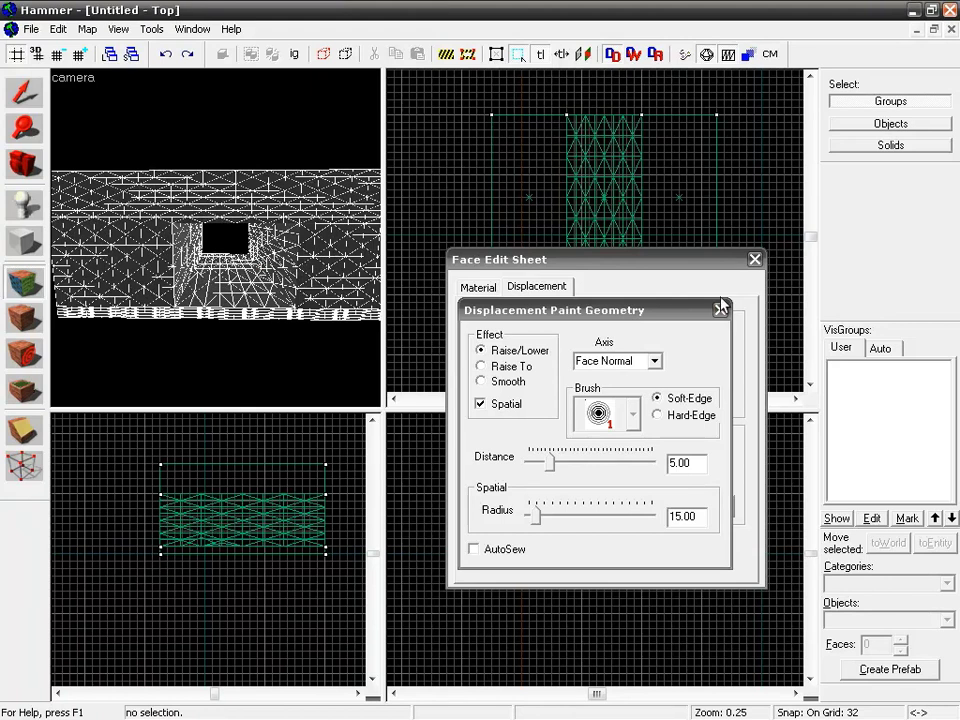
pyautogui.click(720, 308)
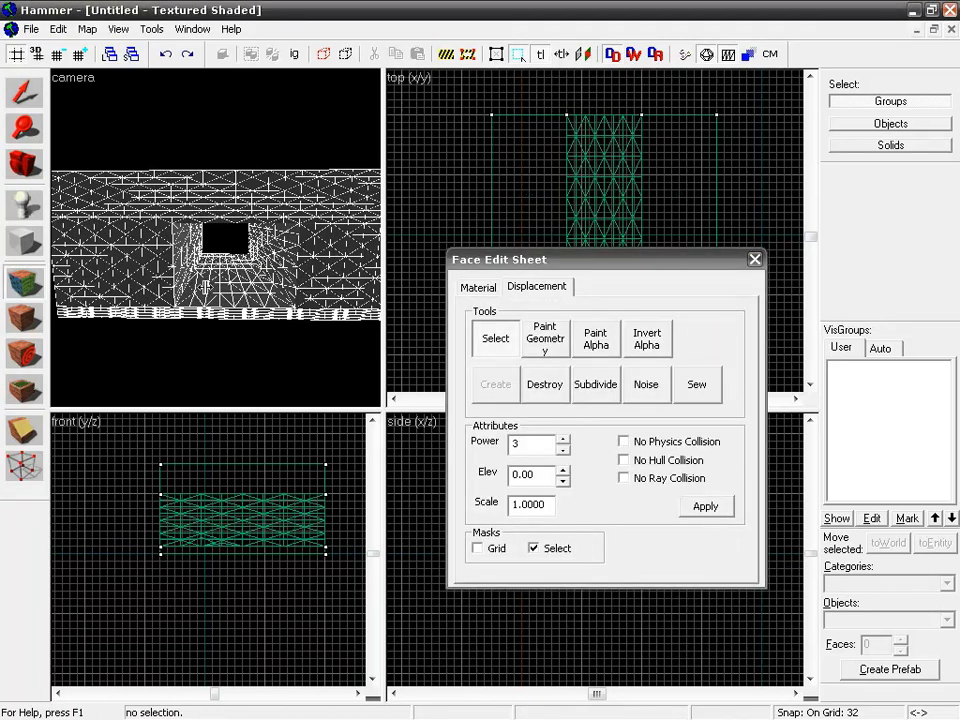
# Subdivide the tunnel's power 3 displacements to round off the passage and both openings
pyautogui.press('z')
pyautogui.press('w')
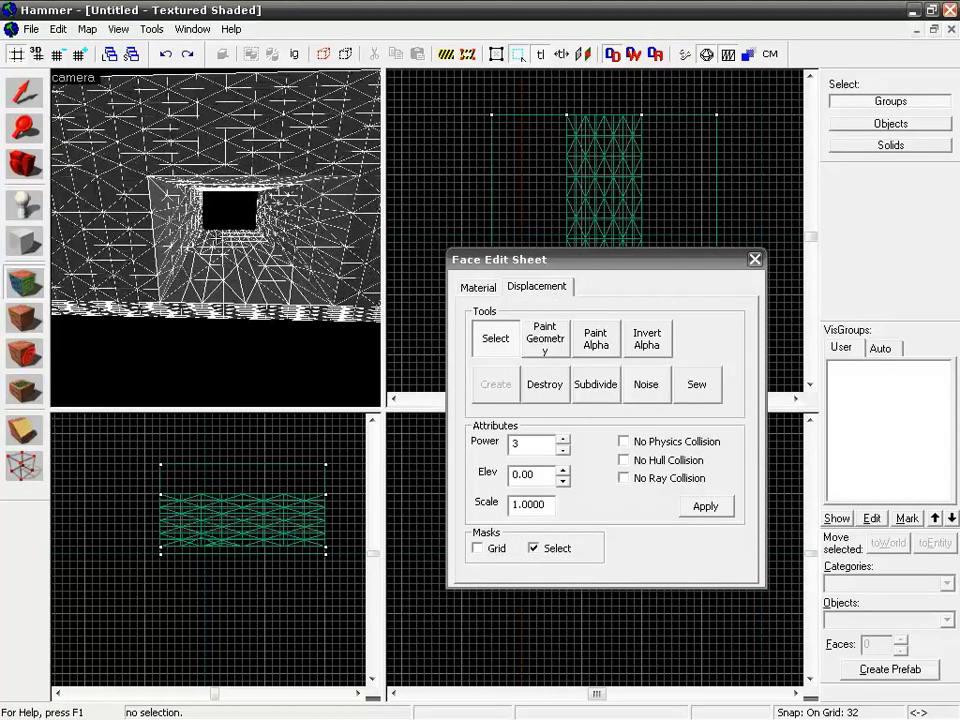
pyautogui.press('w')
pyautogui.press('z')
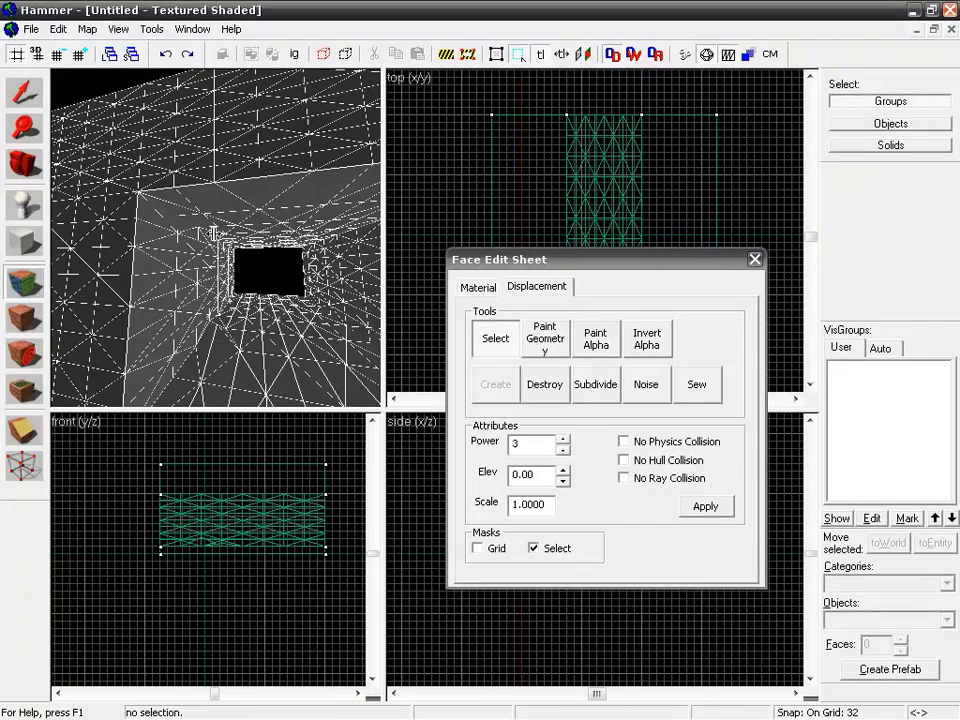
pyautogui.press('z')
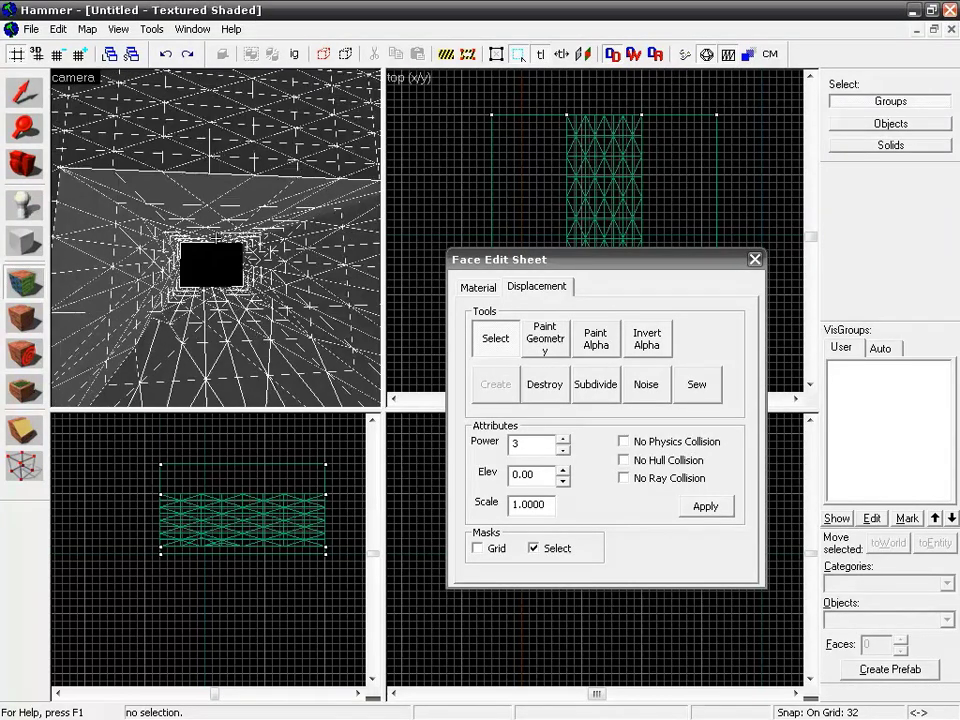
pyautogui.press('z')
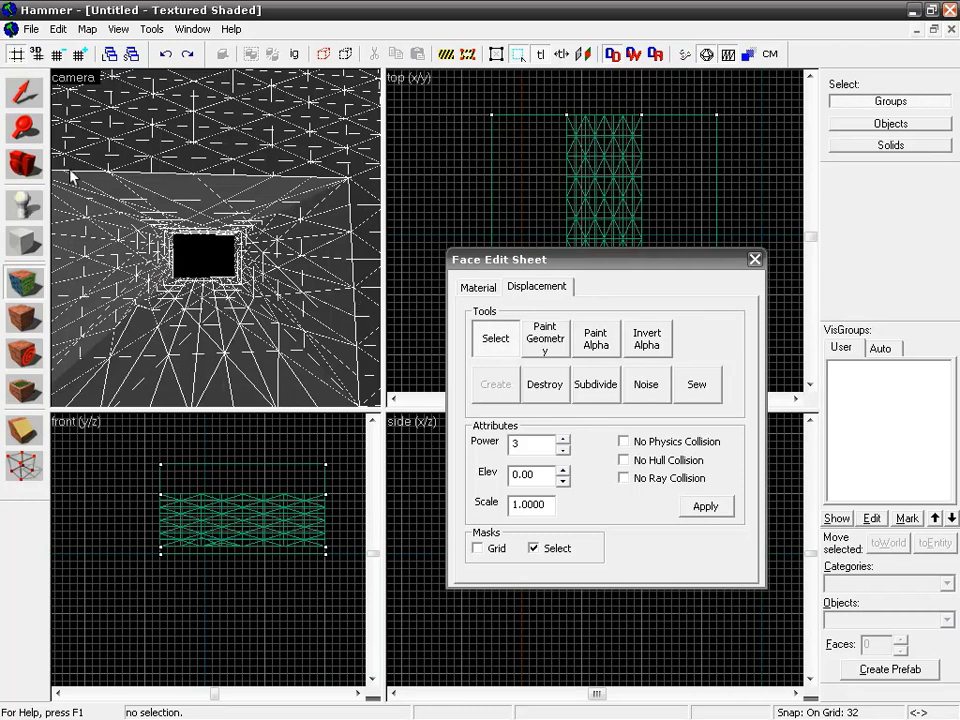
pyautogui.click(588, 386)
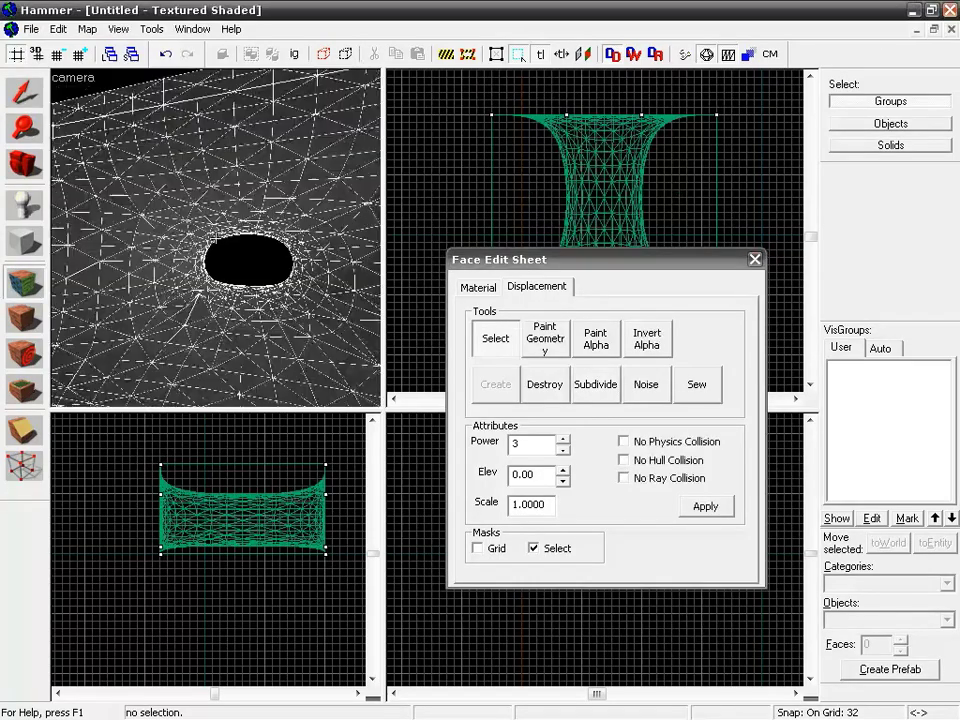
# Examine the subdivided tunnel mesh from outside and up close around the opening
pyautogui.press('s')
pyautogui.press('w')
pyautogui.press('d')
pyautogui.press('a')
pyautogui.press('d')
pyautogui.press('a')
pyautogui.press('a')
pyautogui.press('s')
pyautogui.press('w')
pyautogui.press('z')
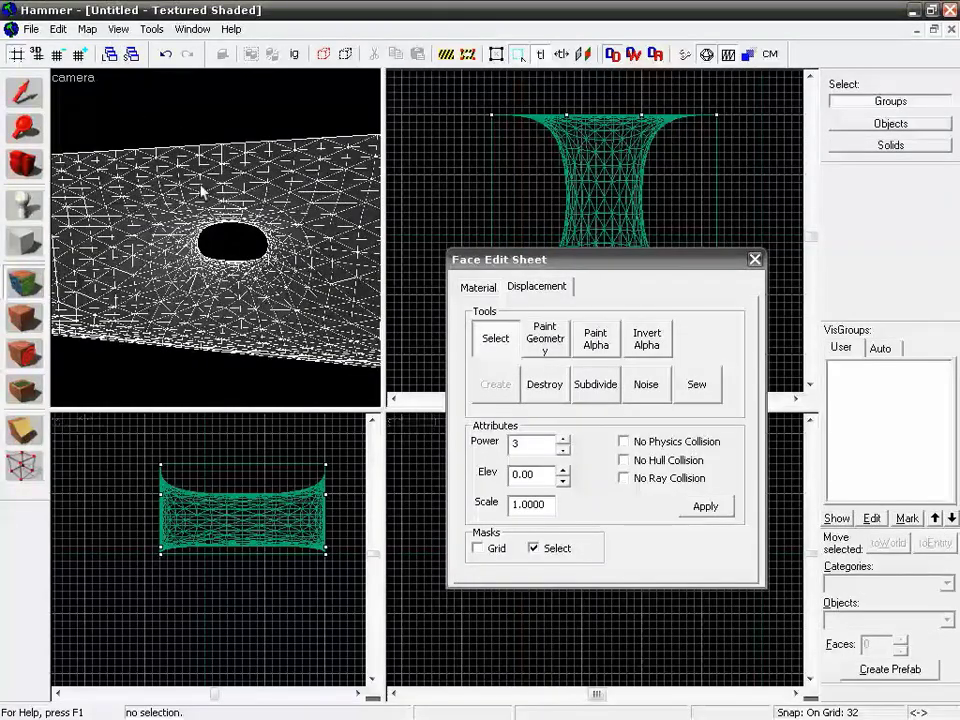
pyautogui.press('z')
pyautogui.press('w')
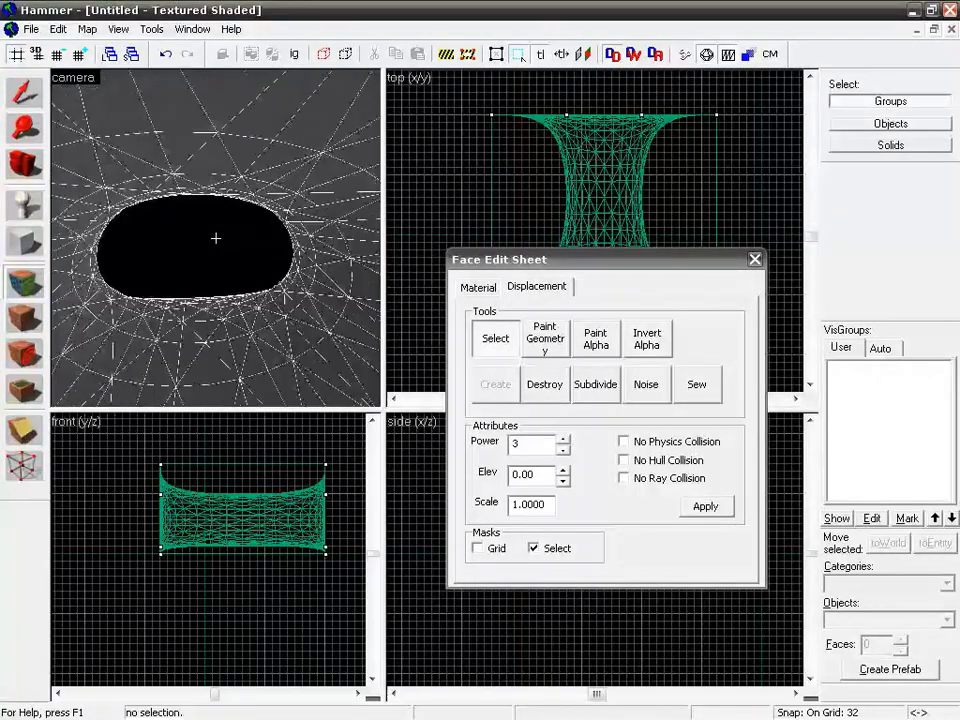
pyautogui.press('s')
pyautogui.press('z')
pyautogui.press('w')
pyautogui.press('s')
pyautogui.press('w')
pyautogui.press('z')
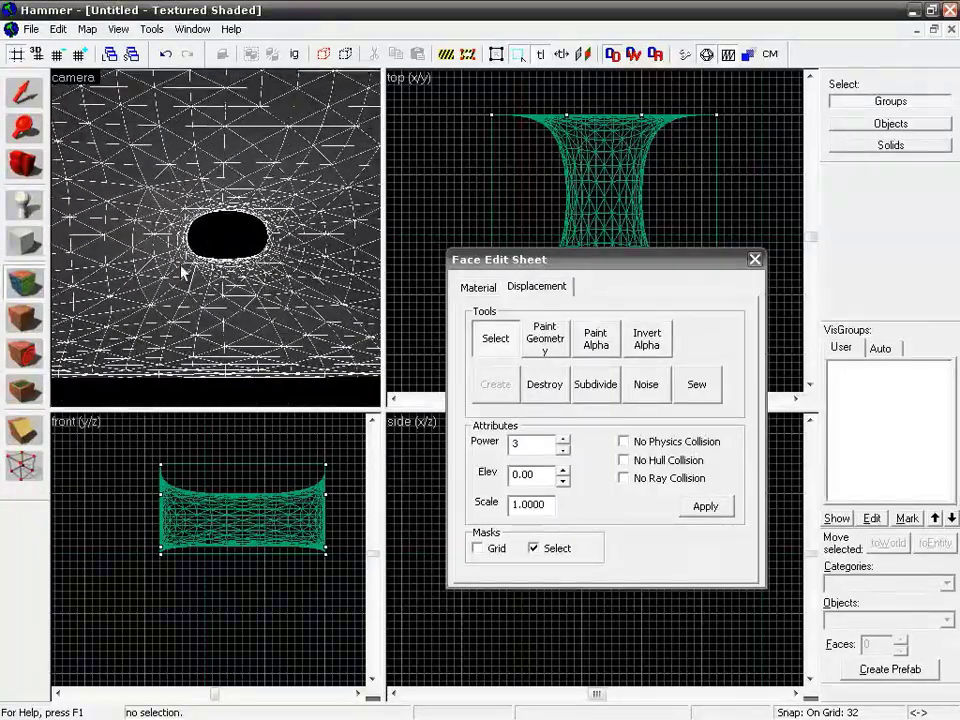
# Apply displacement noise with a minimum of 2 to the subdivided tunnel surfaces
pyautogui.click(645, 388)
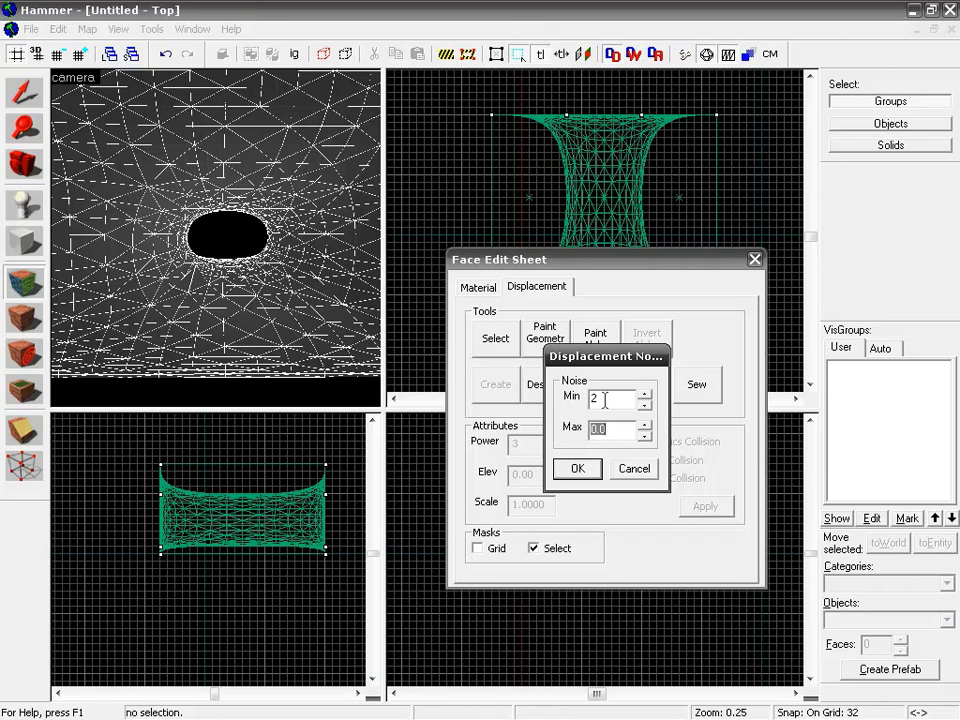
pyautogui.click(578, 470)
pyautogui.press('w')
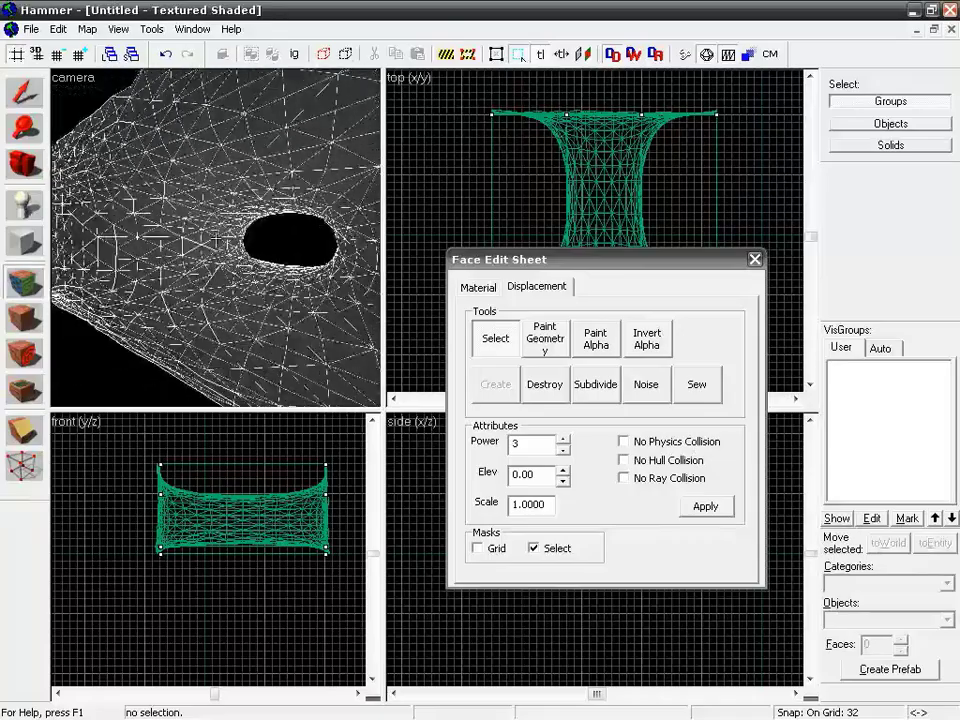
pyautogui.press('w')
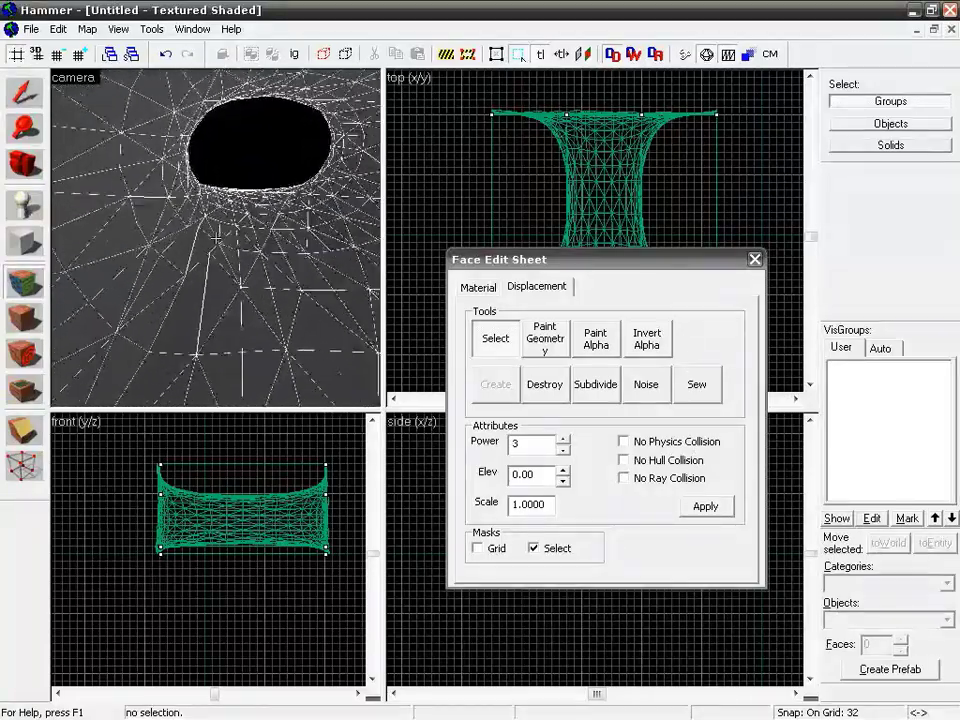
pyautogui.press('w')
pyautogui.press('s')
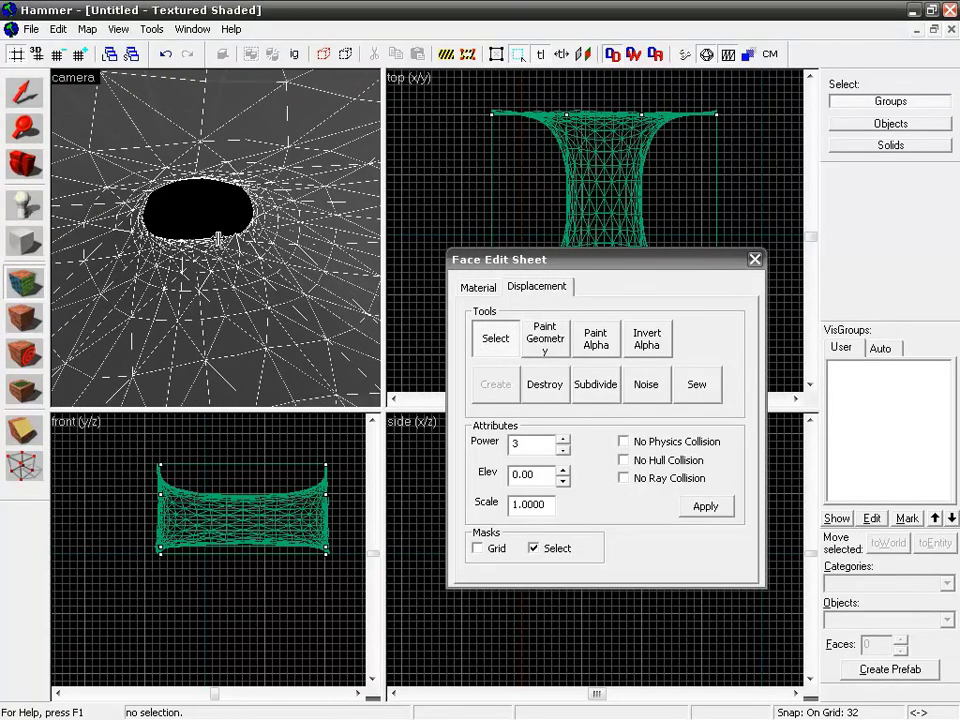
pyautogui.press('z')
# Apply two further noise passes to the displacements, one with minimum 4 and one with minimum 5 and maximum 20
pyautogui.click(640, 385)
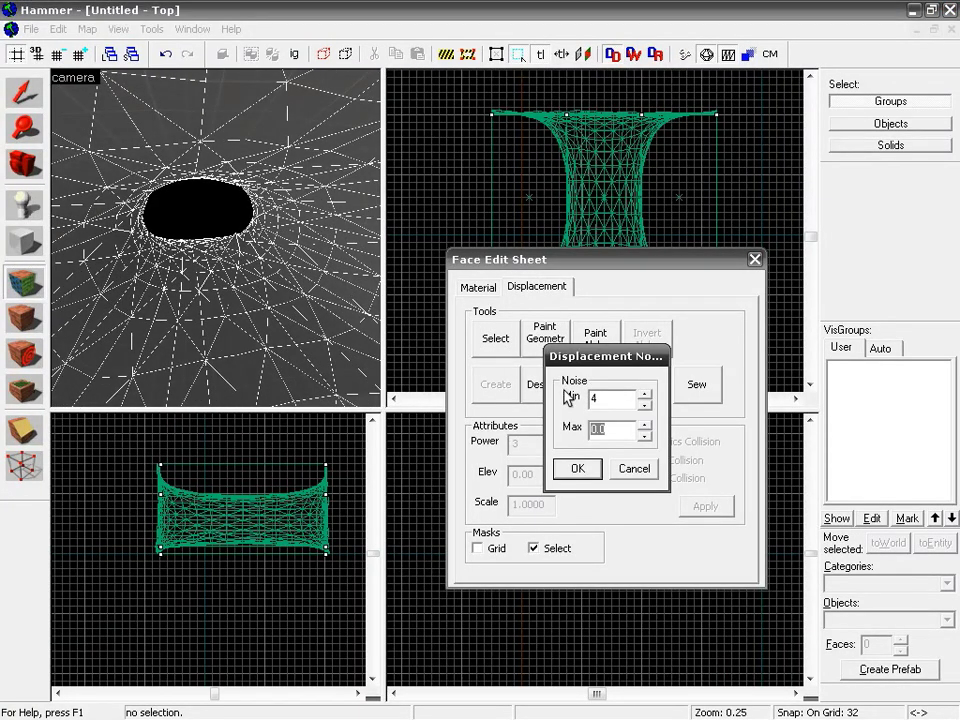
pyautogui.press('Return')
pyautogui.click(644, 386)
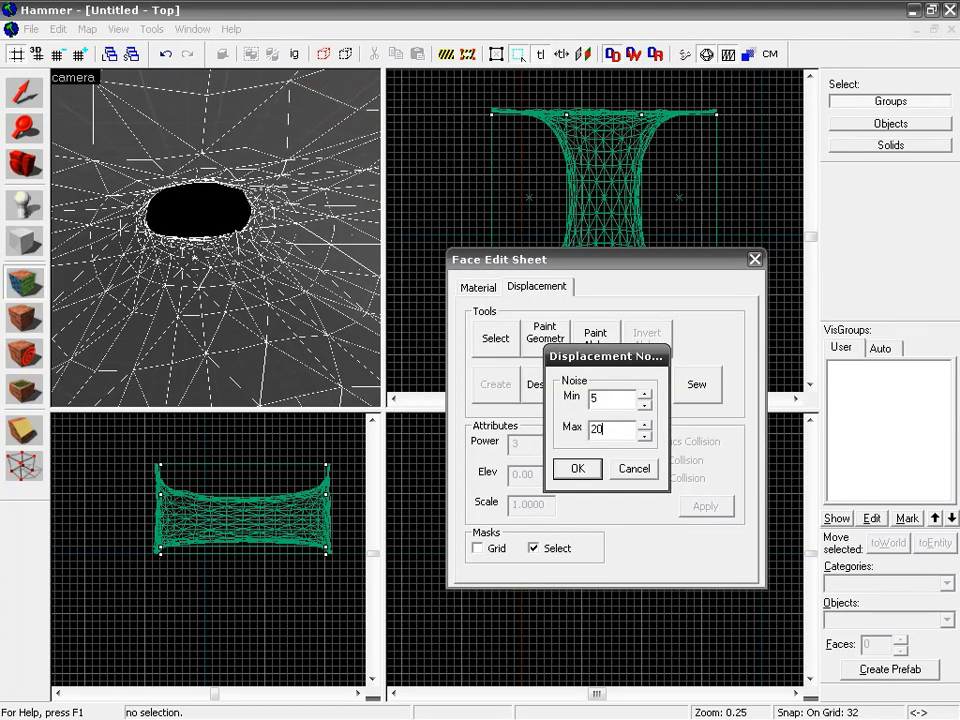
pyautogui.press('Return')
# Apply one more noise pass to the tunnel's displacements
pyautogui.press('z')
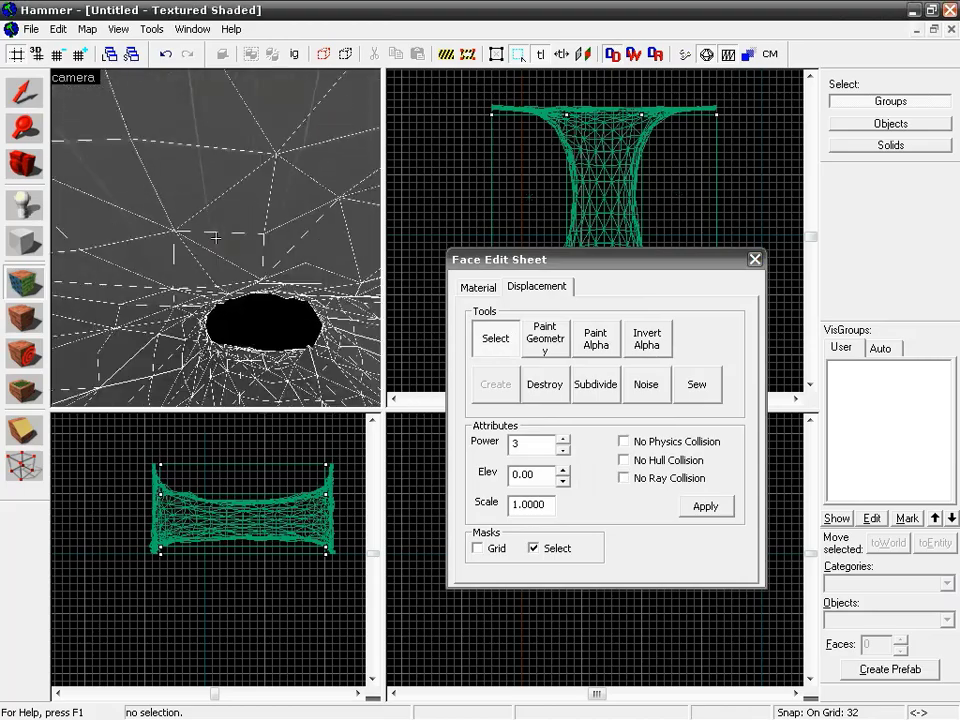
pyautogui.press('w')
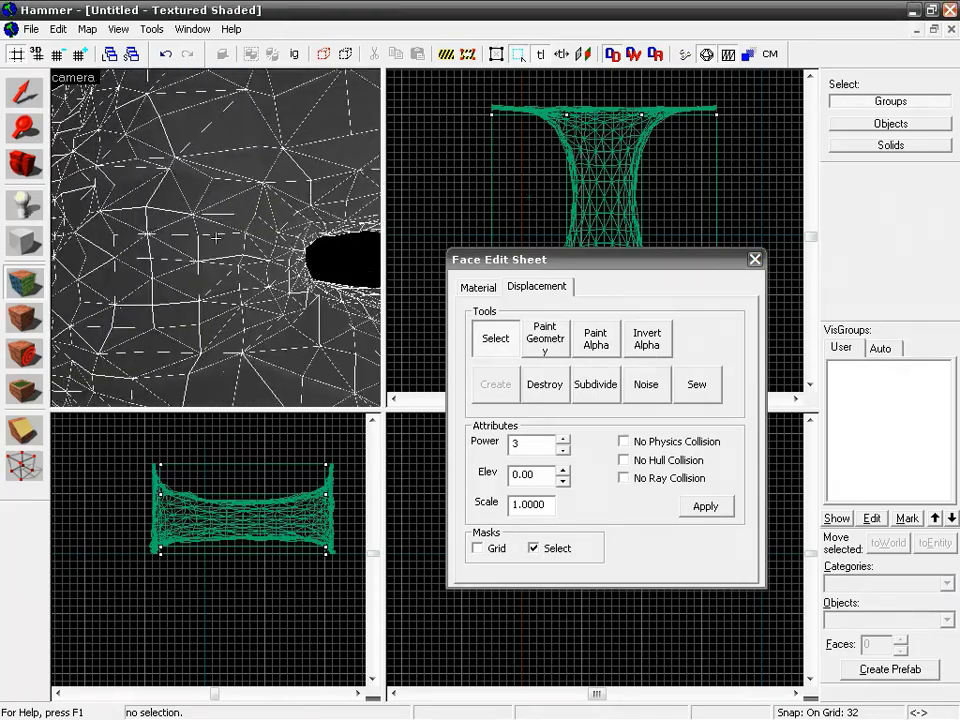
pyautogui.press('w')
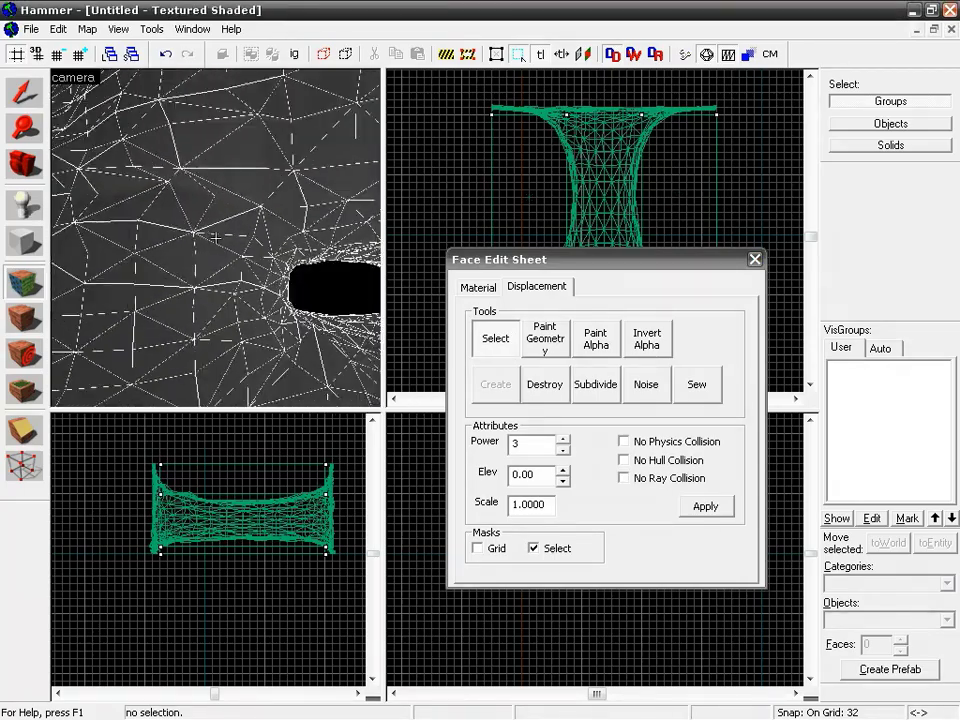
pyautogui.press('w')
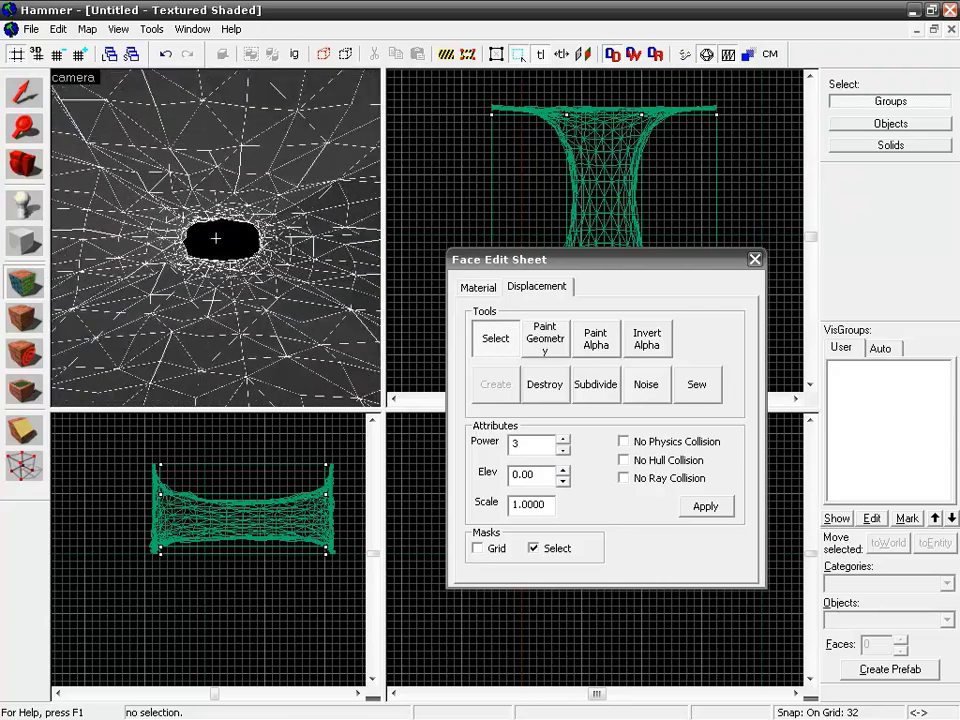
pyautogui.press('s')
pyautogui.press('w')
pyautogui.press('z')
pyautogui.click(625, 390)
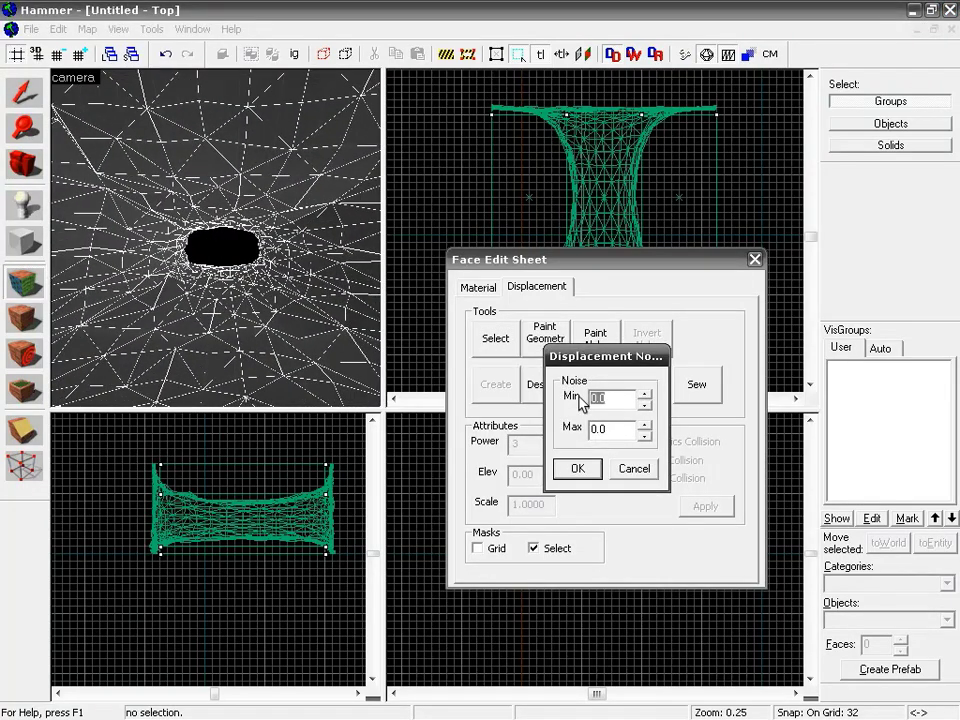
pyautogui.press('Return')
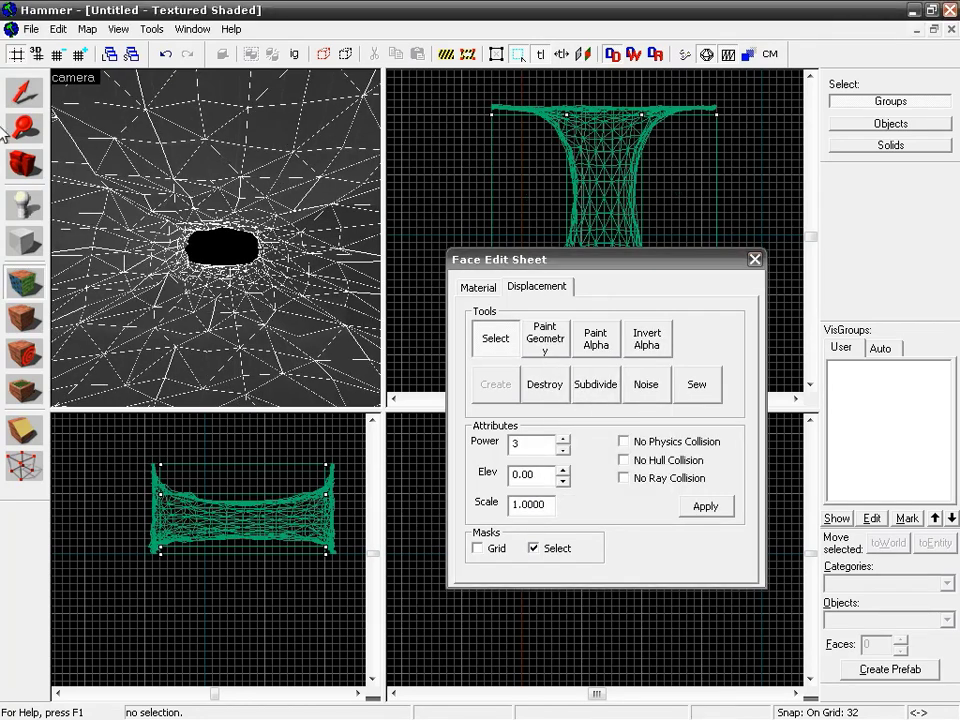
# Set the Paint Geometry radius to 57 and paint a Raise/Lower bump along the surface above the tunnel opening
pyautogui.click(545, 340)
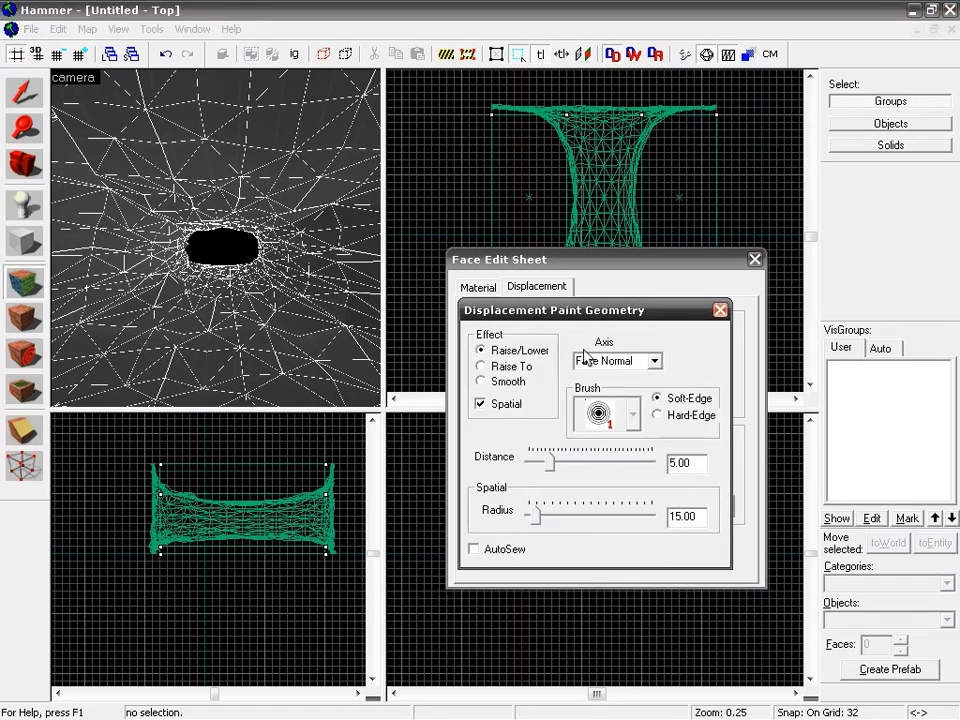
pyautogui.moveTo(541, 512); pyautogui.dragTo(557, 516)
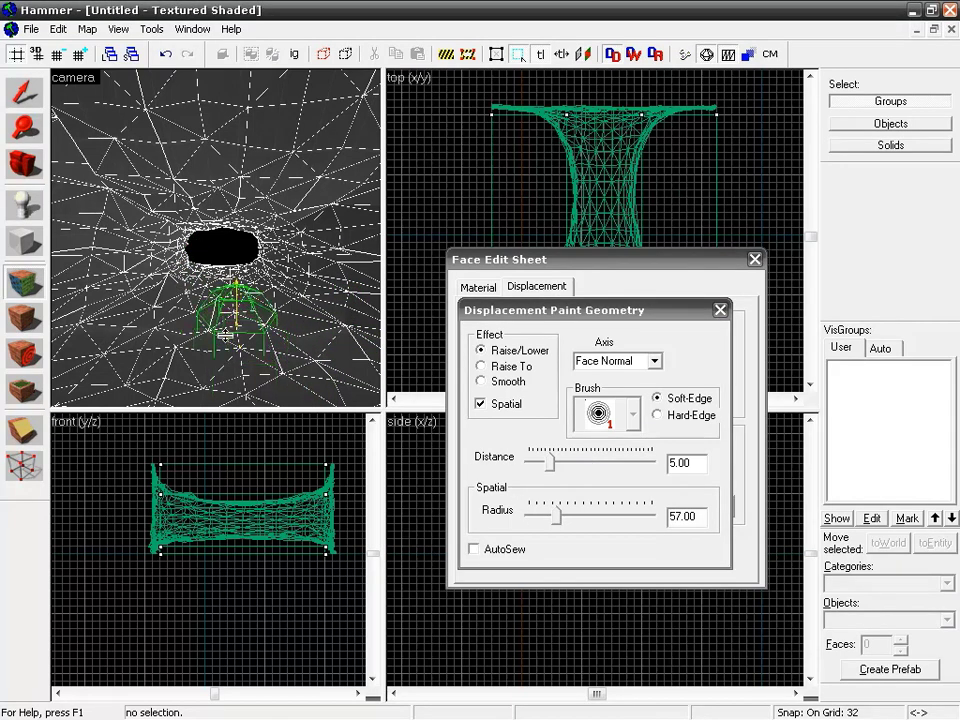
pyautogui.press('z')
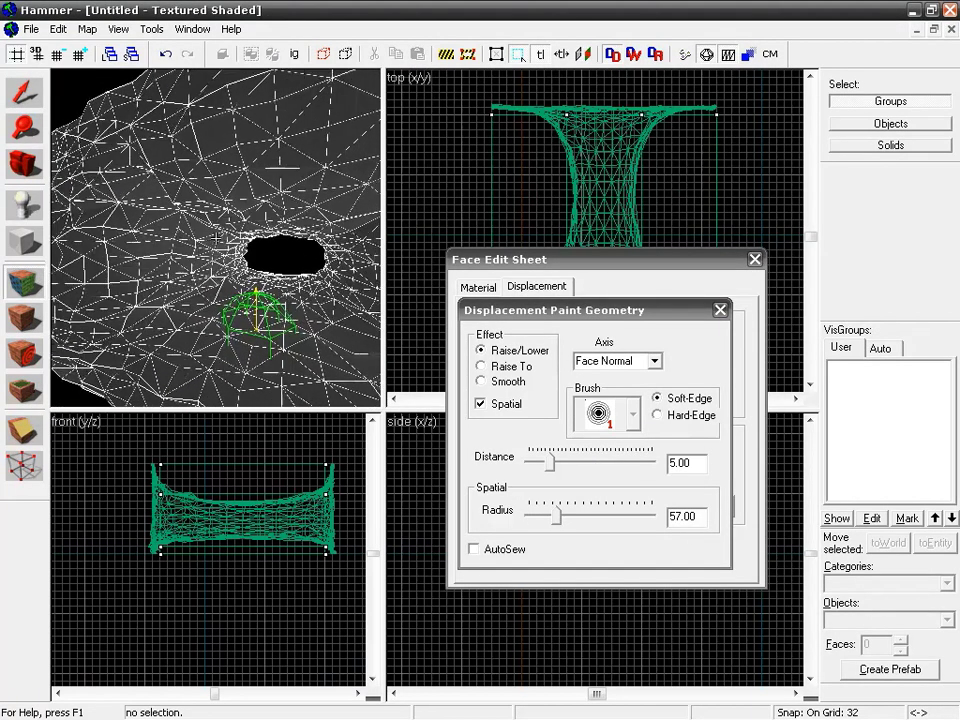
pyautogui.press('z')
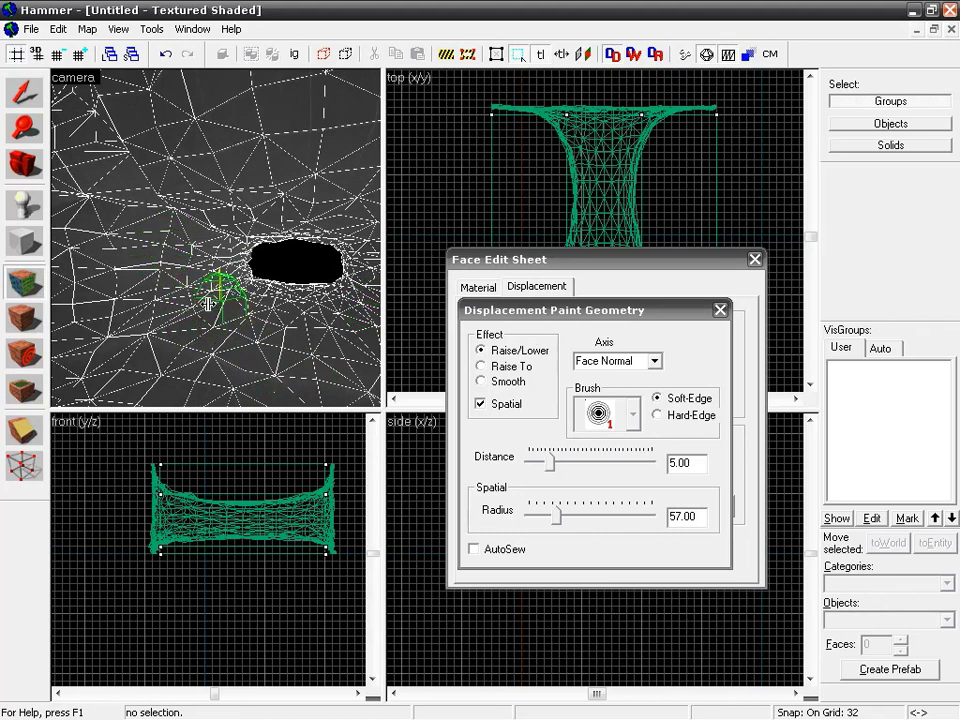
pyautogui.press('z')
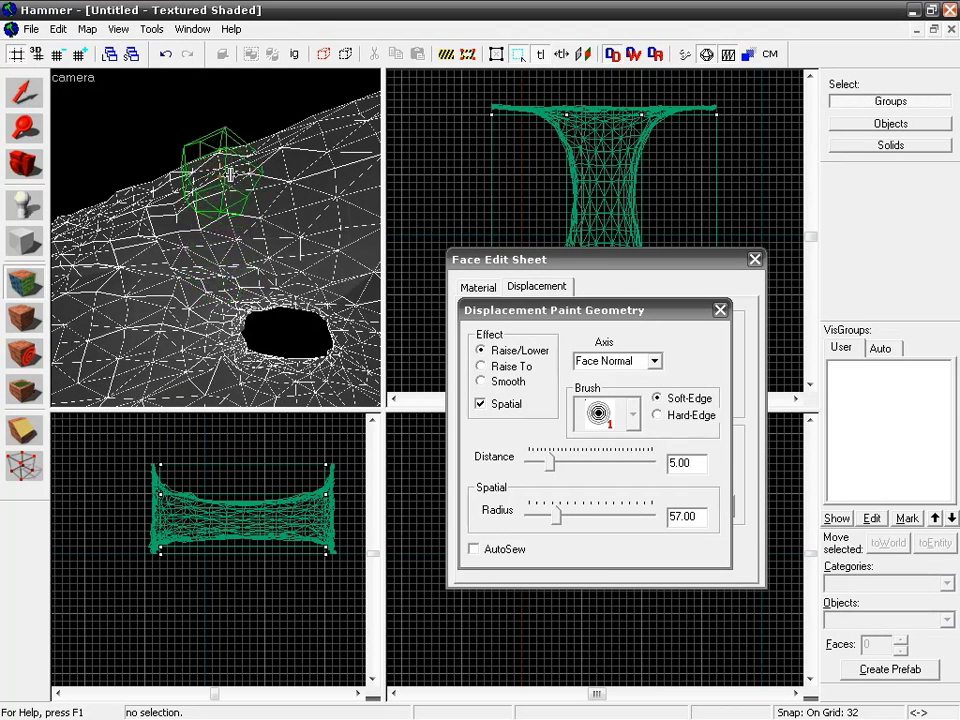
pyautogui.press('z')
pyautogui.press('z')
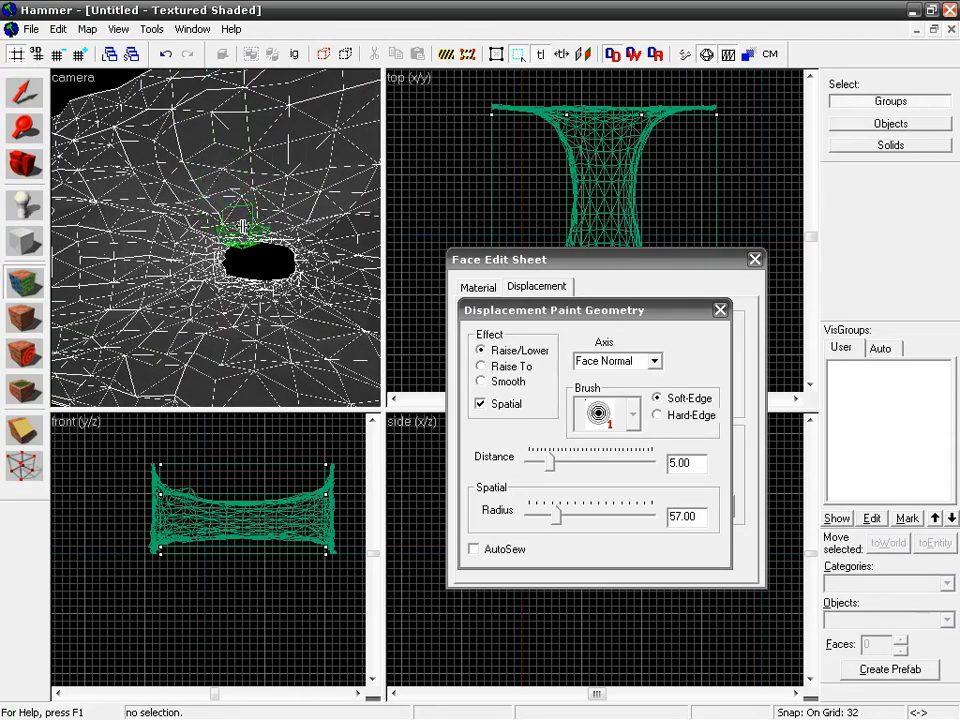
# Paint more Raise/Lower bumps on the tunnel ceiling around the upper rim of the opening
pyautogui.press('z')
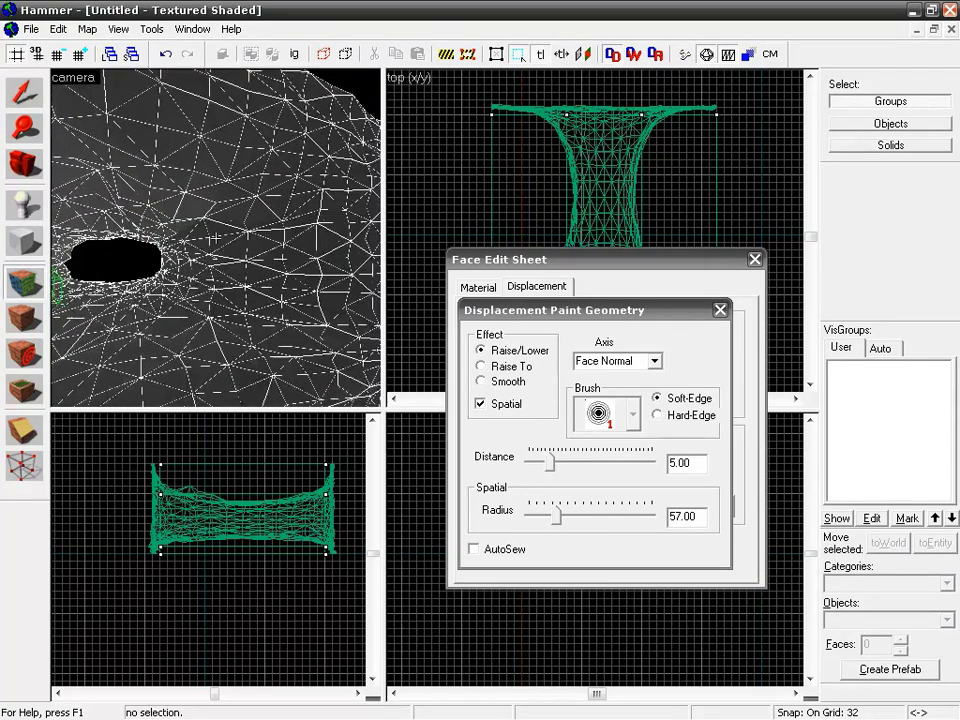
pyautogui.press('z')
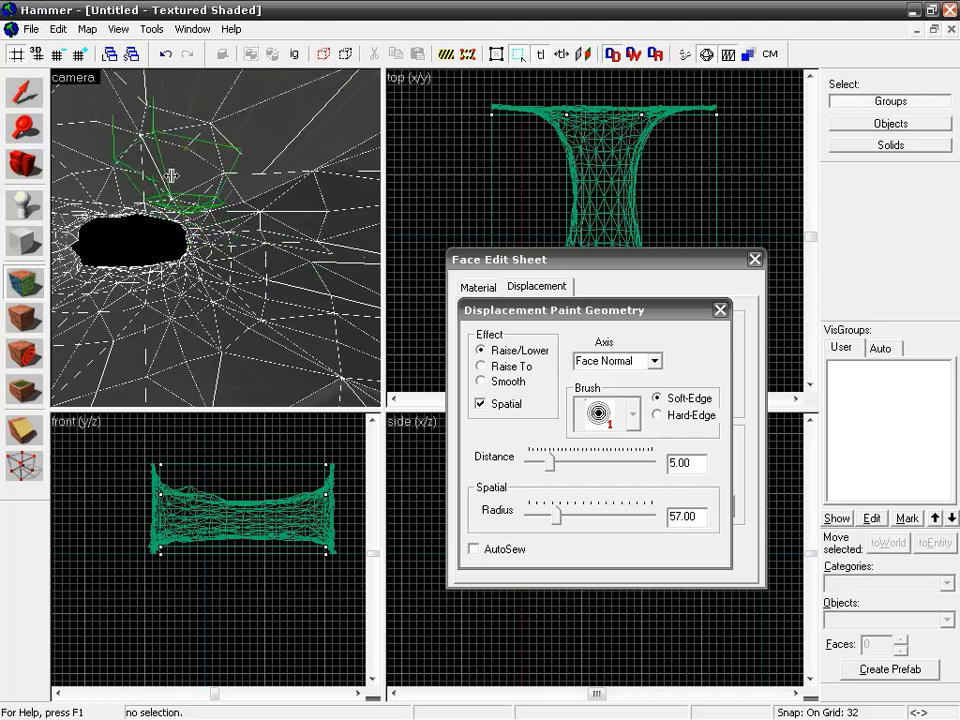
pyautogui.press('z')
pyautogui.press('w')
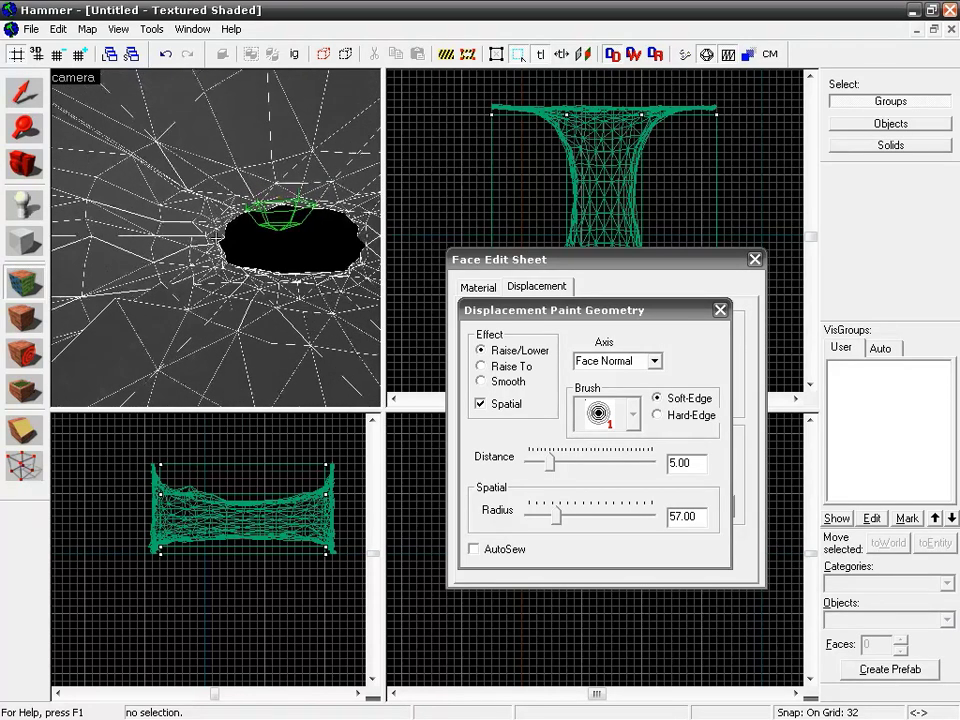
pyautogui.press('z')
pyautogui.click(226, 210)
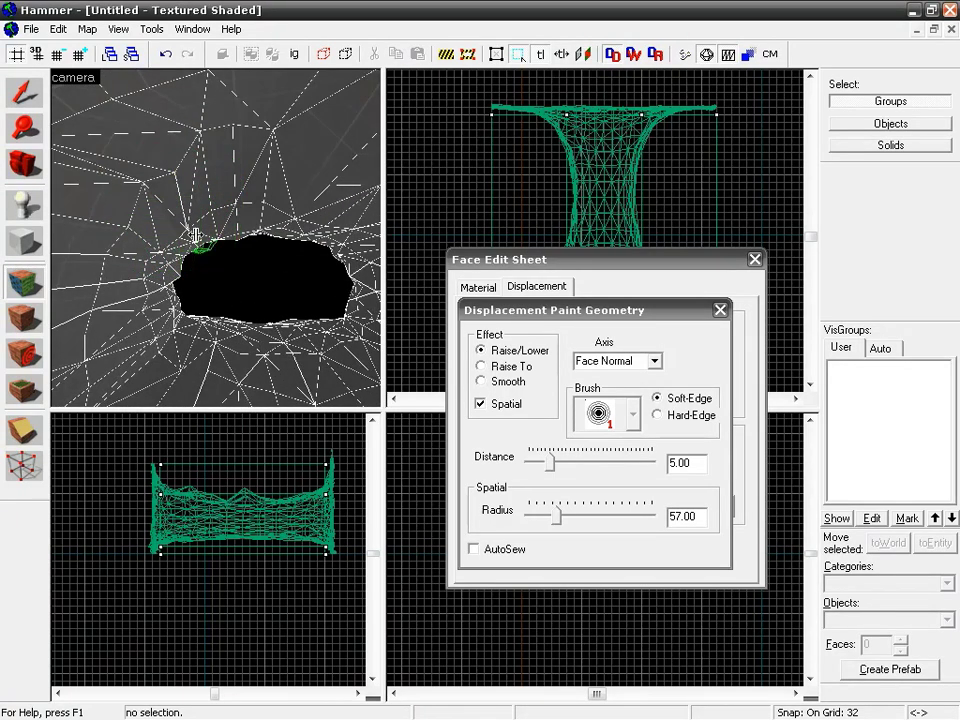
# Paint further Raise/Lower bumps on the tunnel ceiling and the walls around the opening's upper rim, with distance 5 and radius 57
pyautogui.press('z')
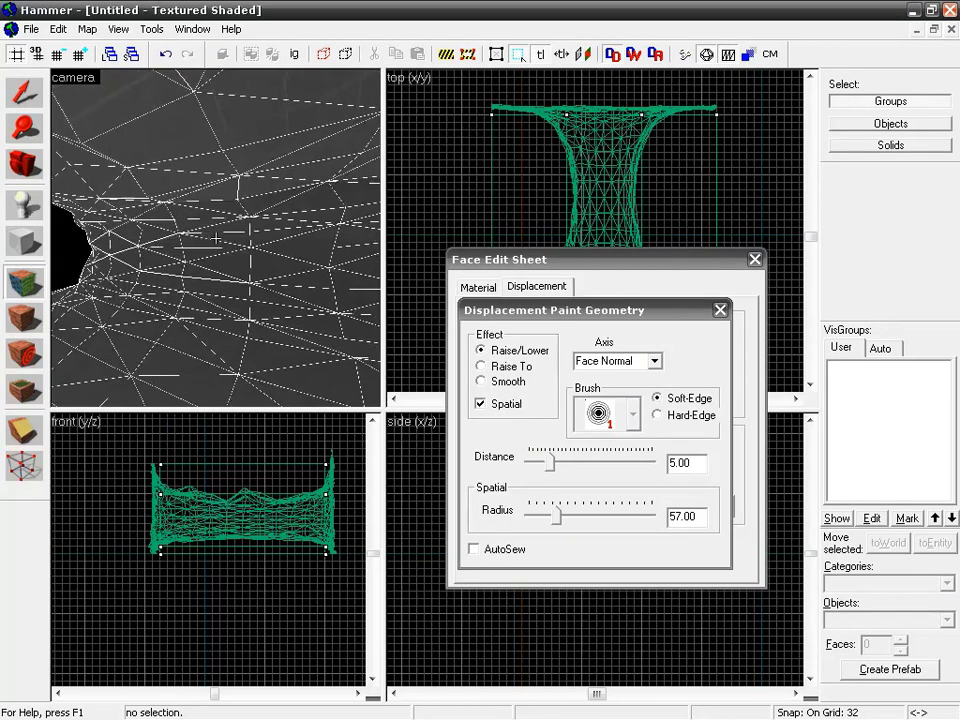
pyautogui.press('z')
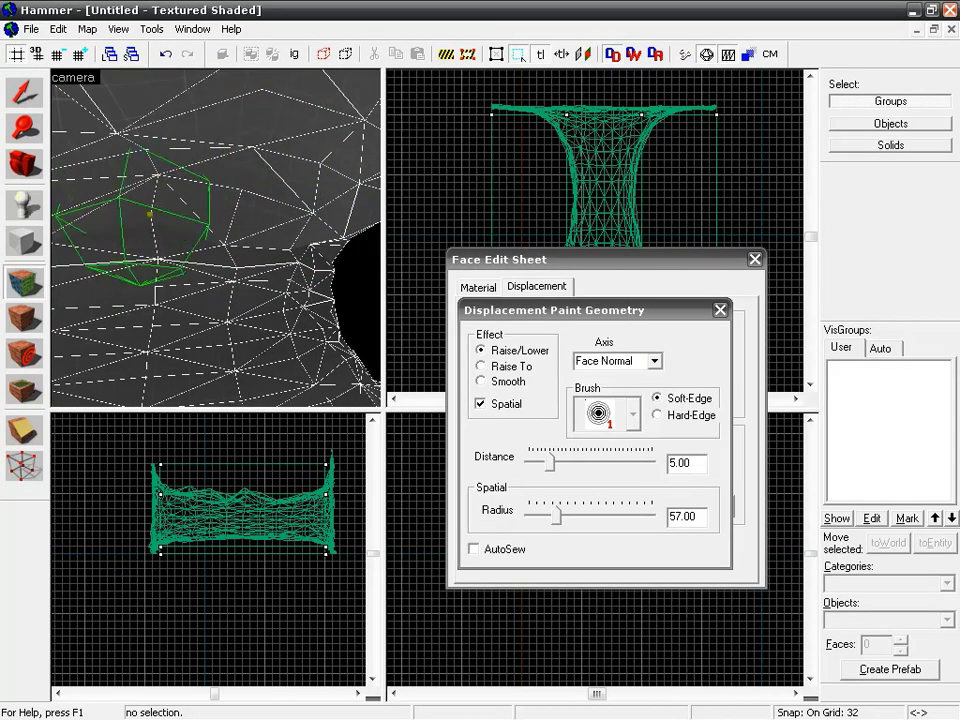
pyautogui.press('z')
pyautogui.press('z')
pyautogui.click(203, 140)
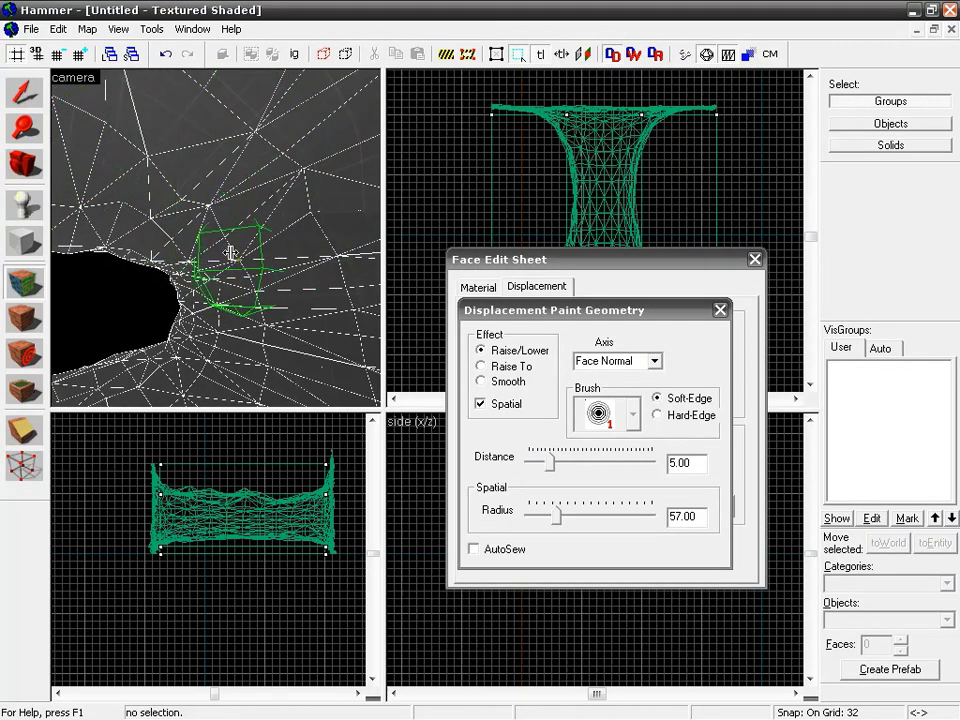
pyautogui.press('z')
pyautogui.press('z')
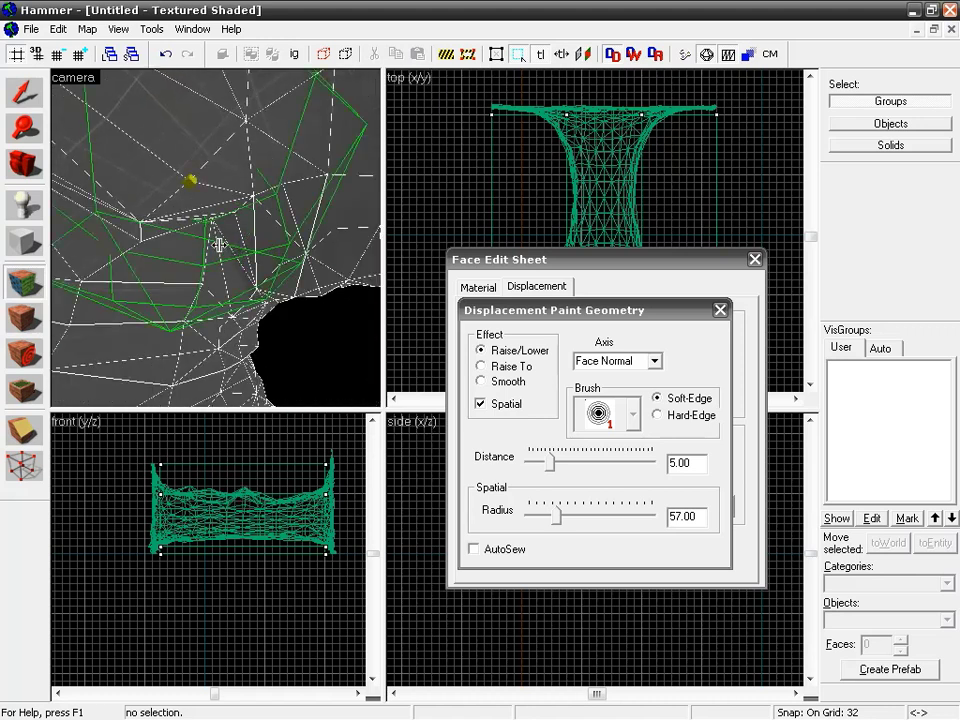
pyautogui.press('z')
pyautogui.press('z')
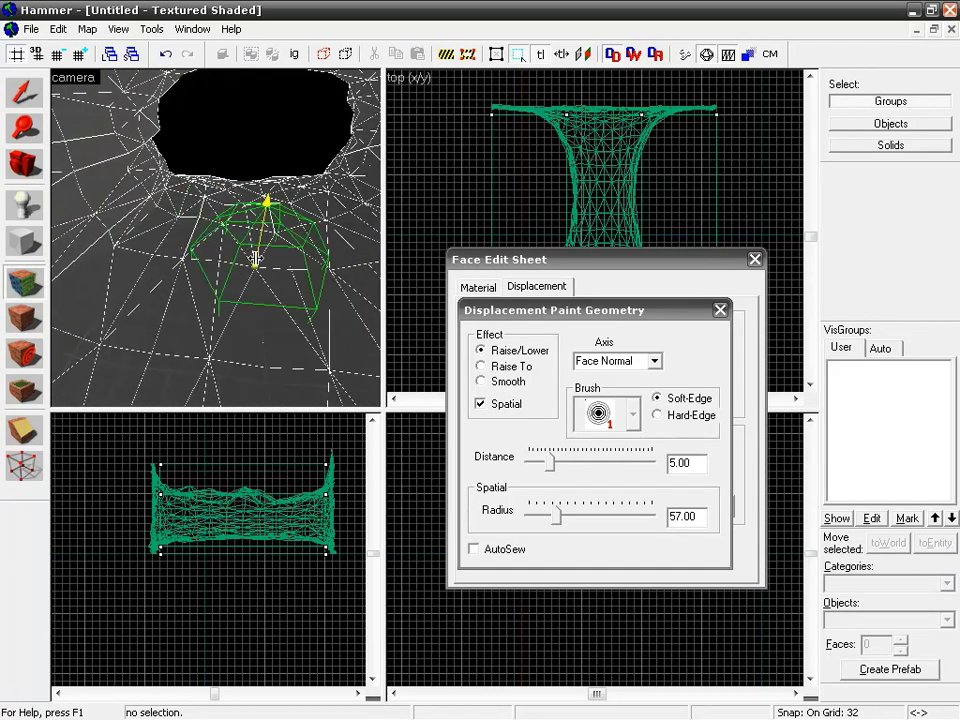
# Paint Raise/Lower bumps along the tunnel floor, and reshape the ceiling rim further along the tunnel
pyautogui.press('z')
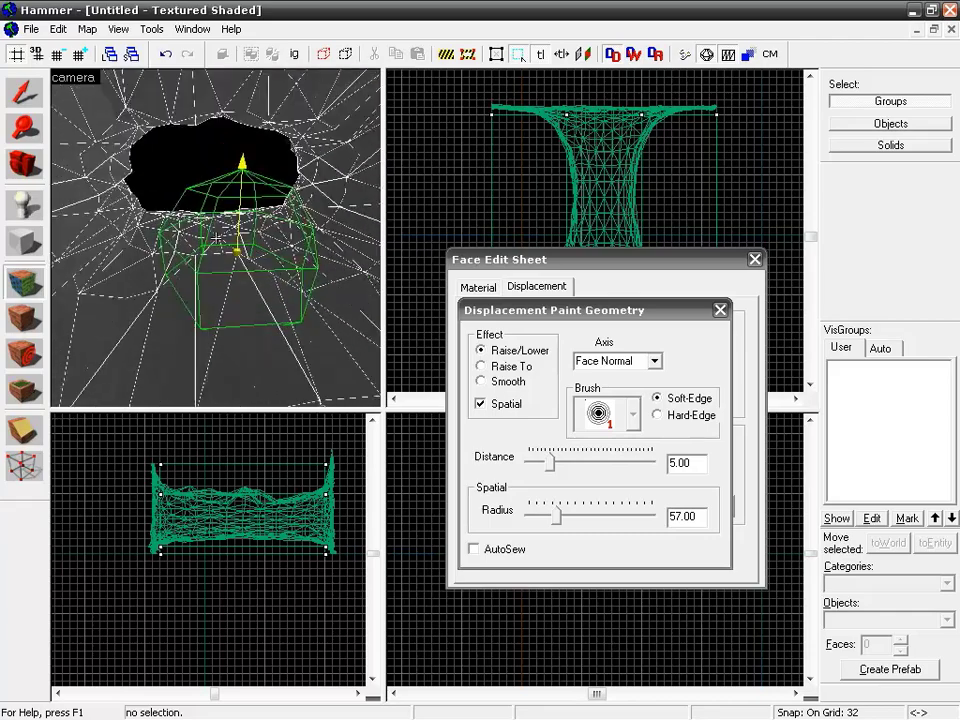
pyautogui.press('z')
pyautogui.click(250, 272)
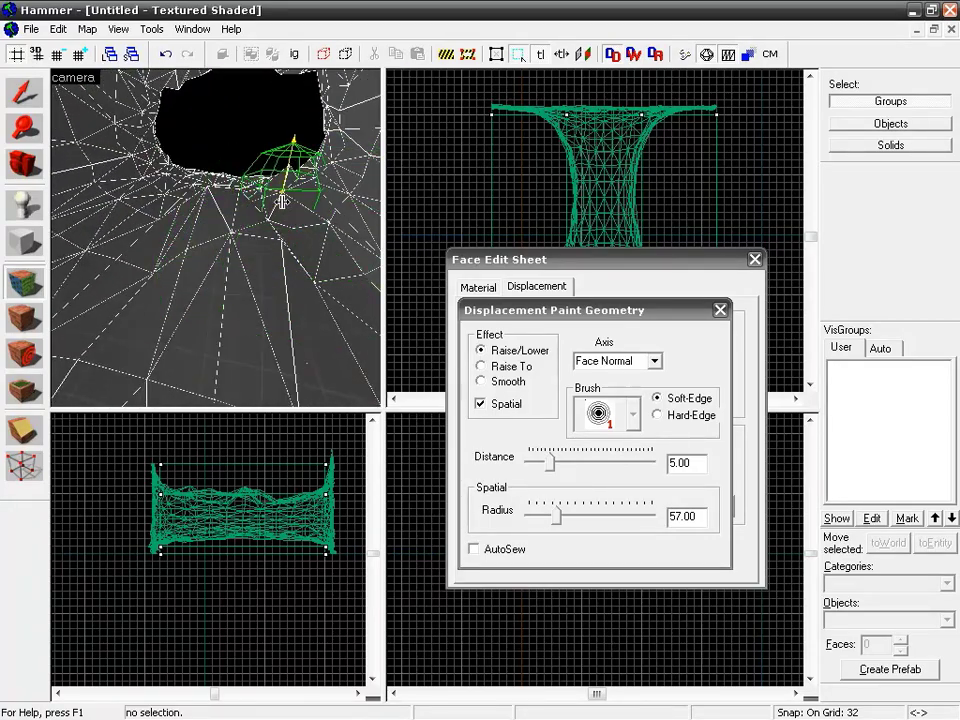
pyautogui.press('z')
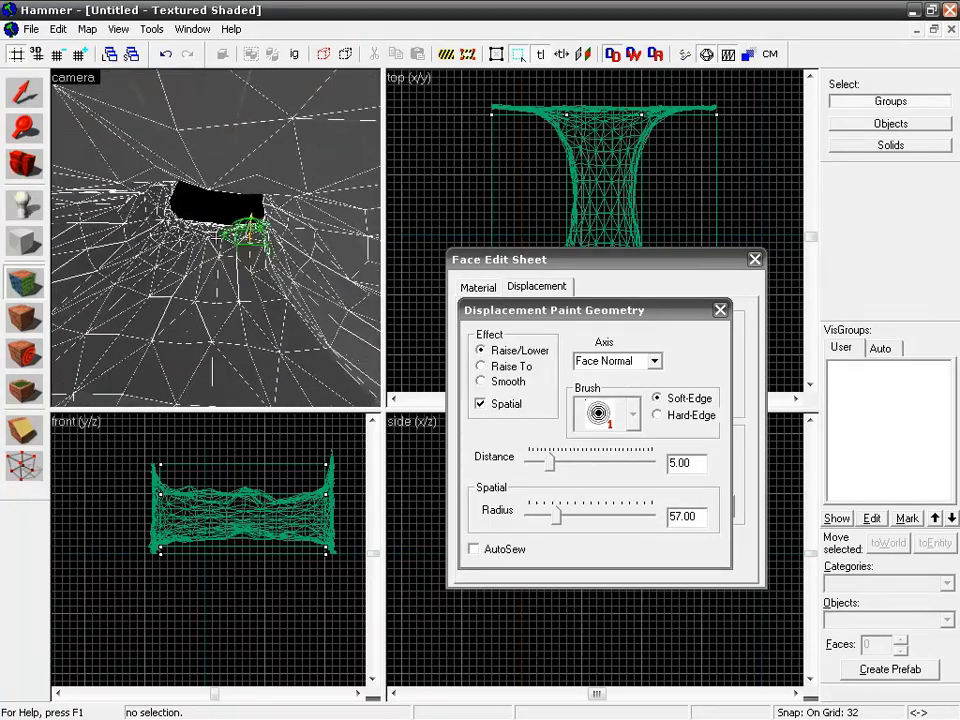
pyautogui.press('z')
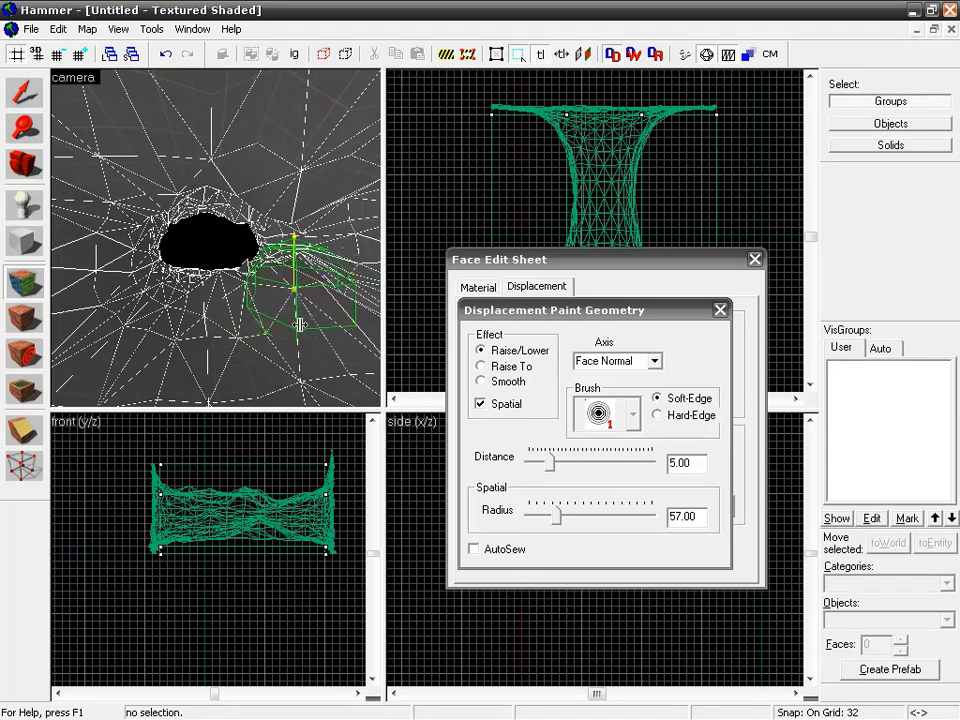
pyautogui.press('w')
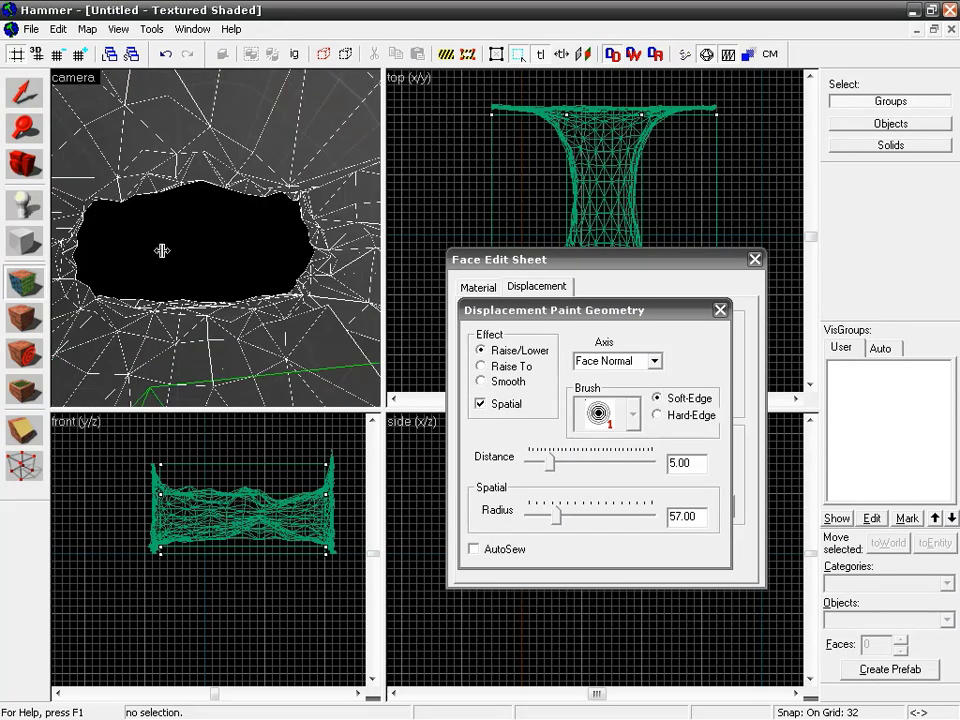
pyautogui.press('z')
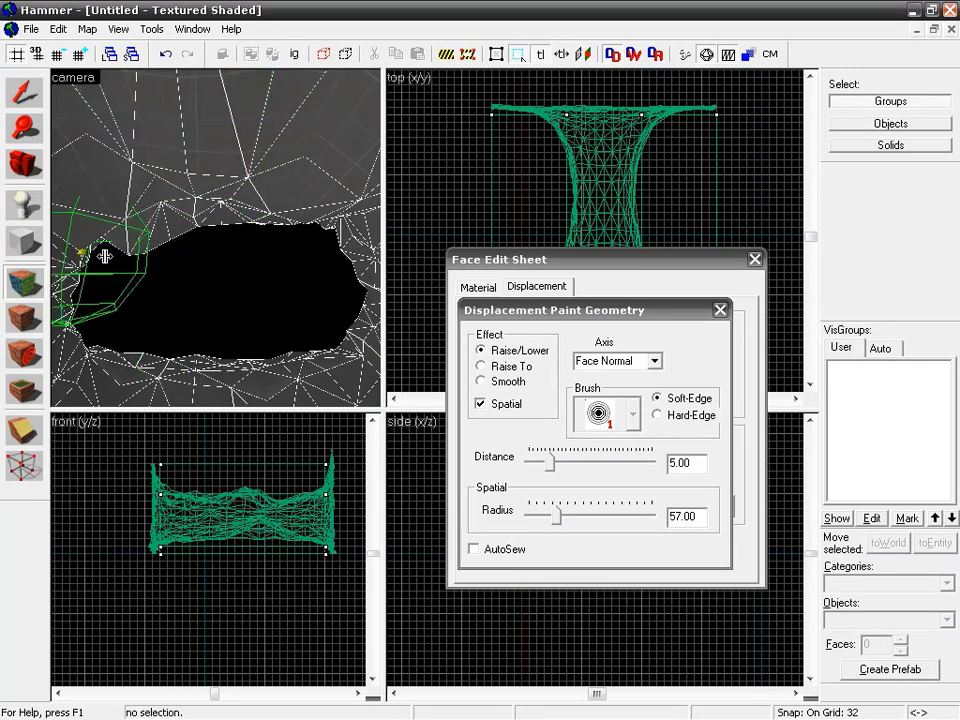
# Set the Paint Geometry axis to Y-Axis and try the brush on the tunnel's side wall
pyautogui.click(648, 364)
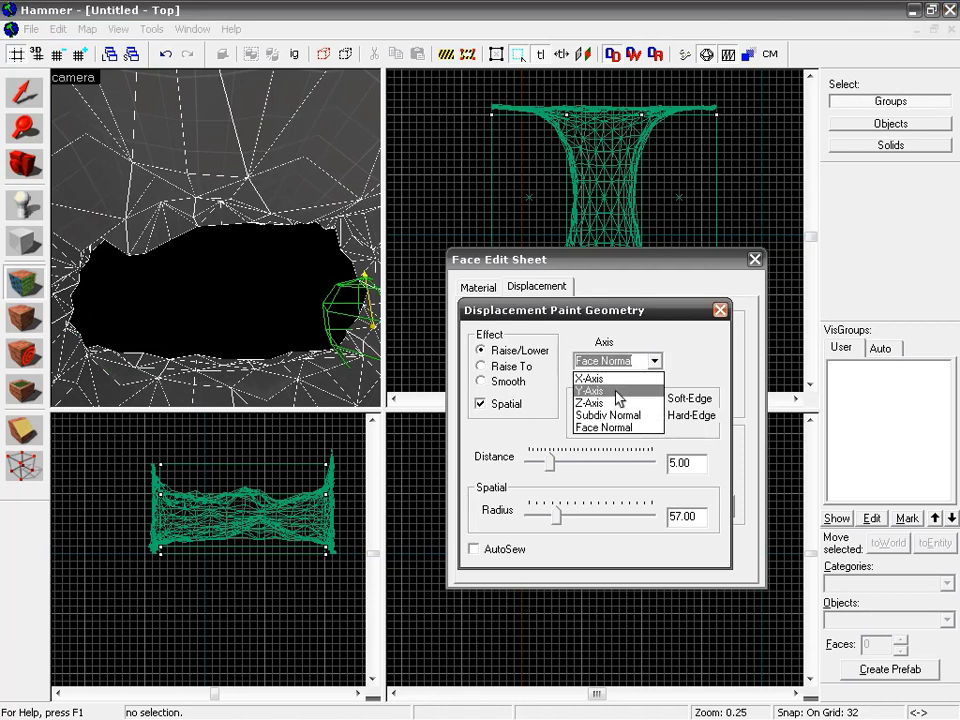
pyautogui.click(612, 391)
pyautogui.press('z')
pyautogui.press('z')
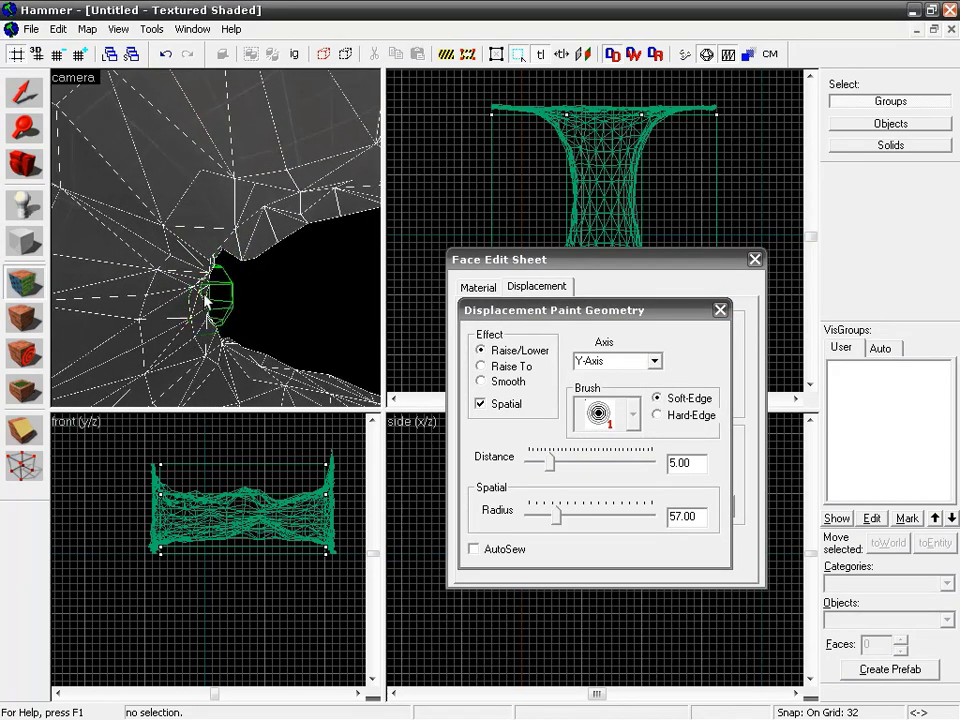
pyautogui.press('z')
pyautogui.press('z')
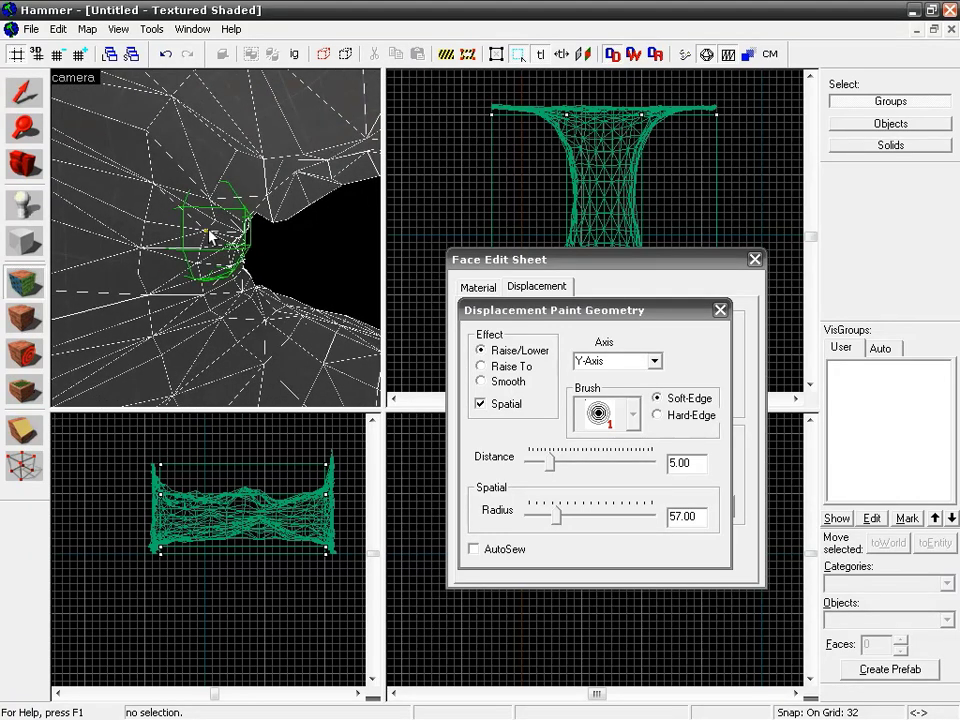
pyautogui.press('z')
pyautogui.press('w')
pyautogui.press('z')
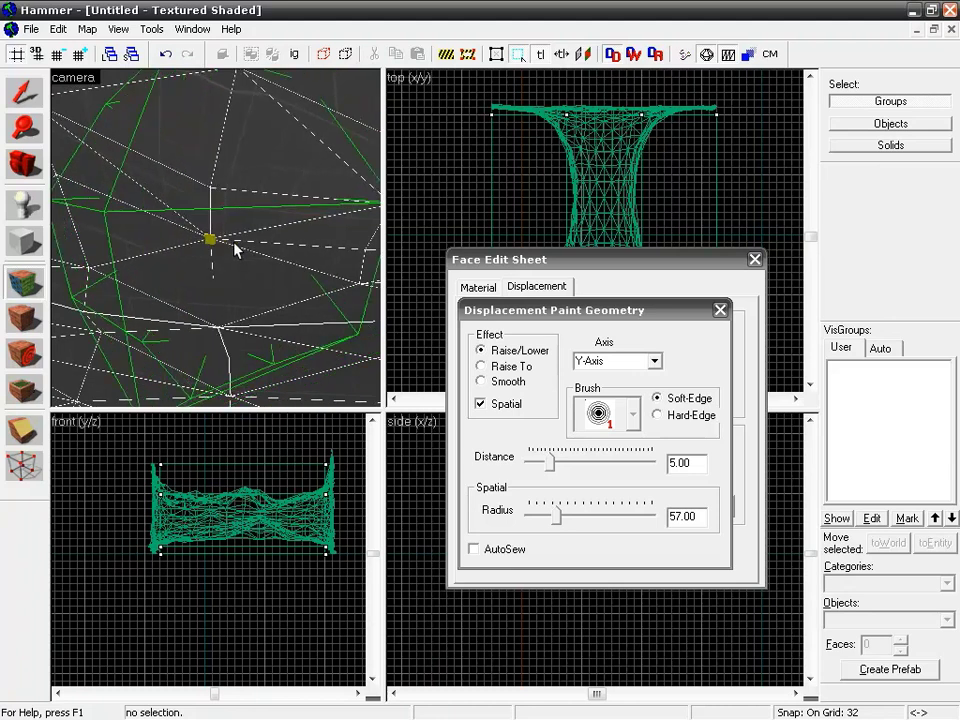
# Set the Paint Geometry axis to X-Axis and paint a bump on the tunnel's side wall, bulging into the passage
pyautogui.click(655, 361)
pyautogui.click(598, 373)
pyautogui.moveTo(180, 229)
pyautogui.mouseDown()
pyautogui.moveTo(210, 250)
pyautogui.moveTo(215, 237)
pyautogui.mouseUp()
pyautogui.press('s')
pyautogui.press('z')
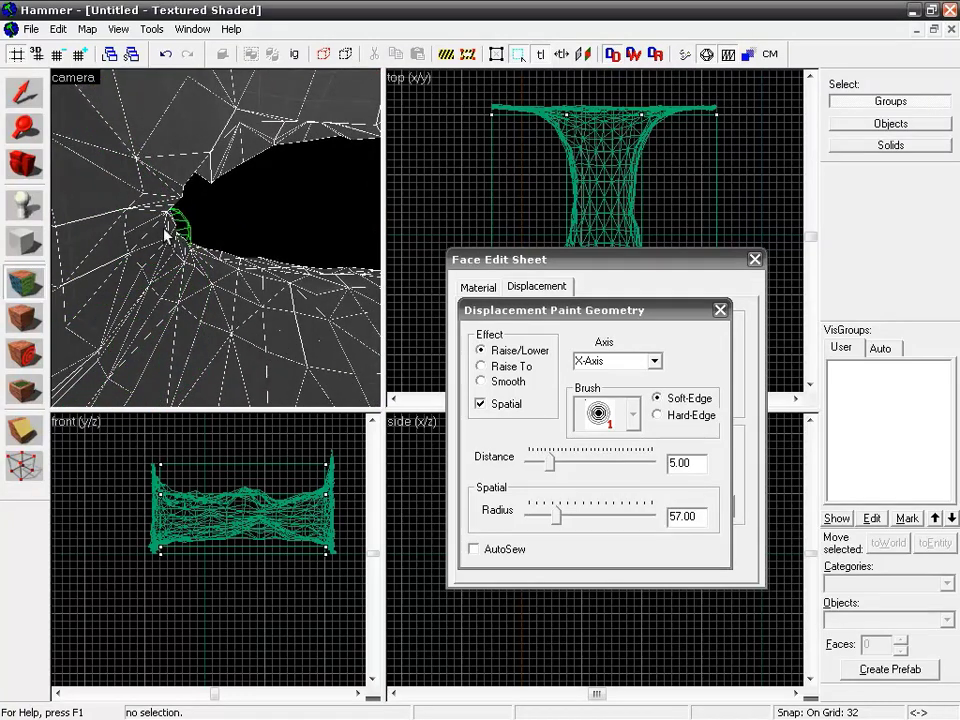
pyautogui.moveTo(167, 270)
pyautogui.mouseDown()
pyautogui.moveTo(204, 321)
pyautogui.moveTo(235, 302)
pyautogui.mouseUp()
pyautogui.press('z')
pyautogui.press('d')
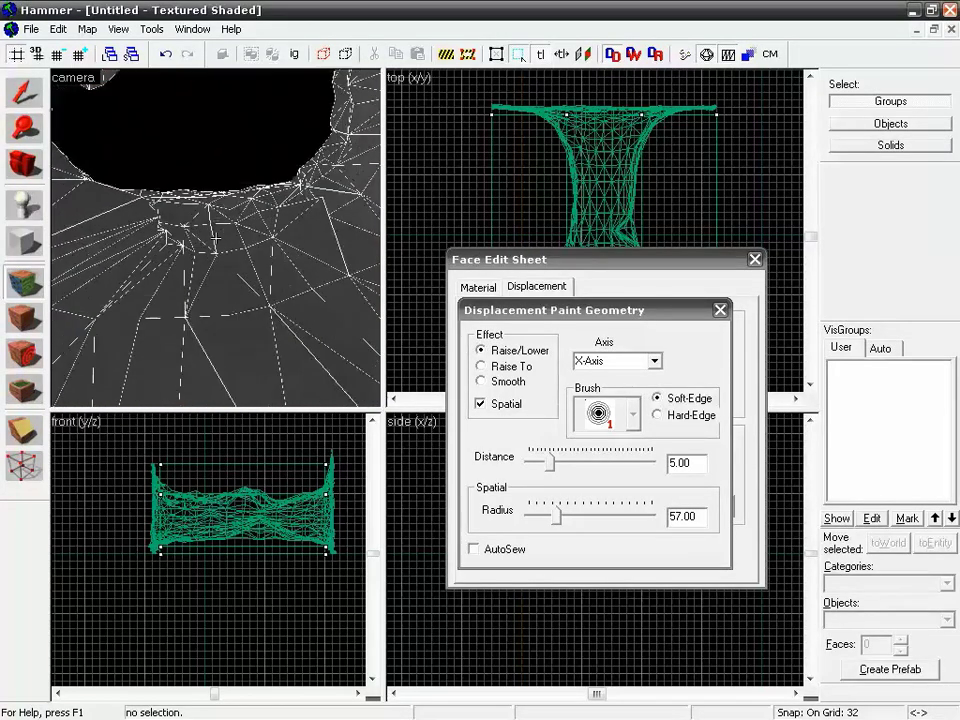
# Examine the painted ceiling, floor and side walls from inside and outside the tunnel
pyautogui.press('s')
pyautogui.press('w')
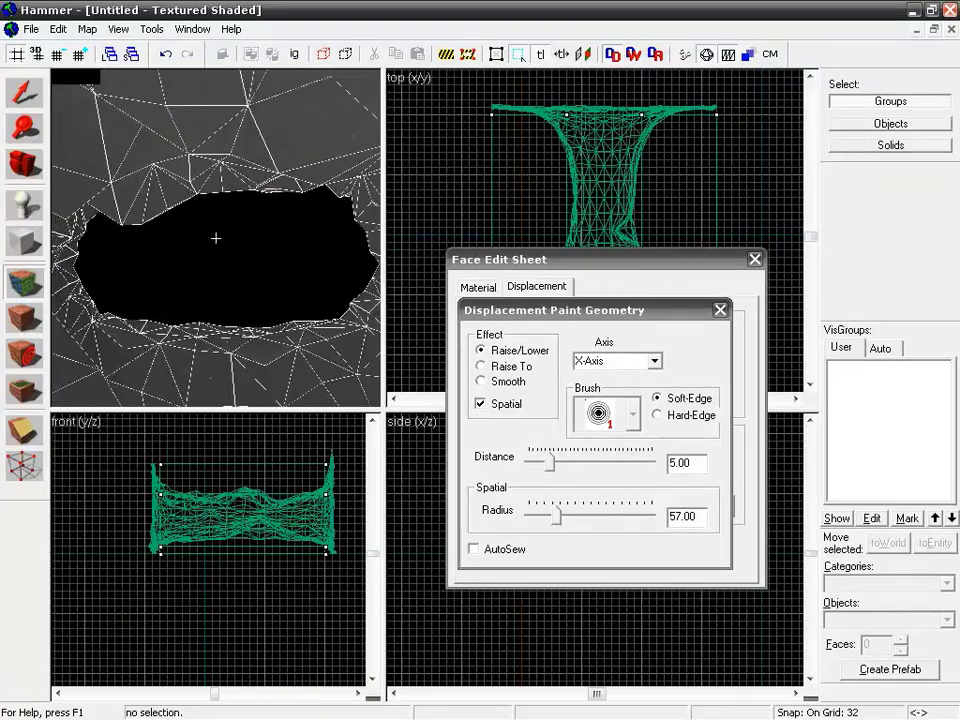
pyautogui.press('d')
pyautogui.press('a')
pyautogui.press('s')
pyautogui.press('a')
pyautogui.press('z')
pyautogui.press('z')
pyautogui.press('d')
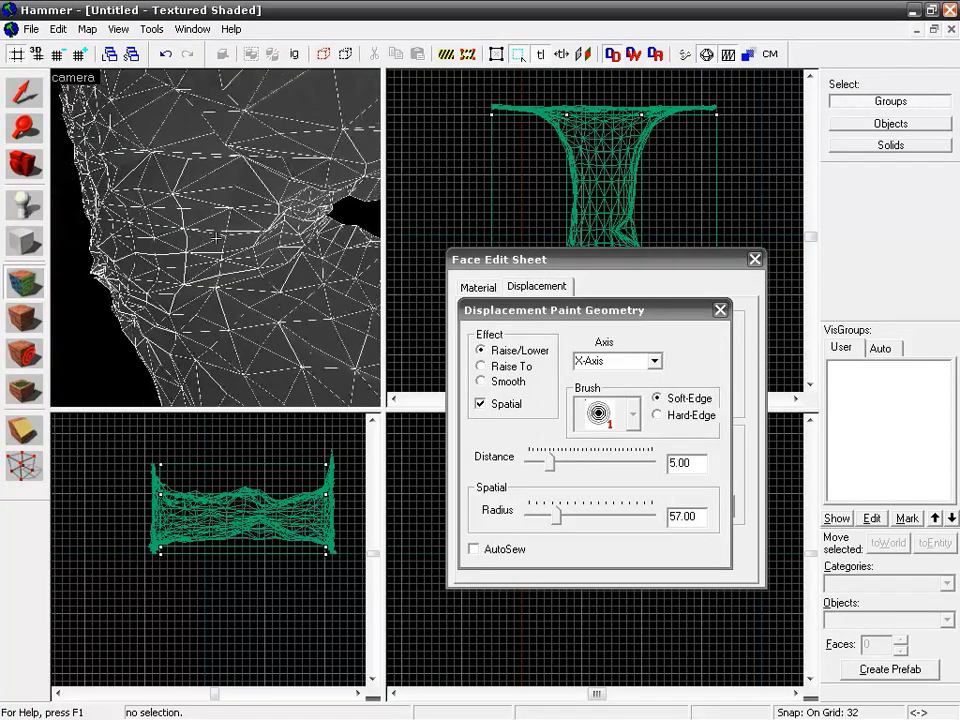
pyautogui.press('z')
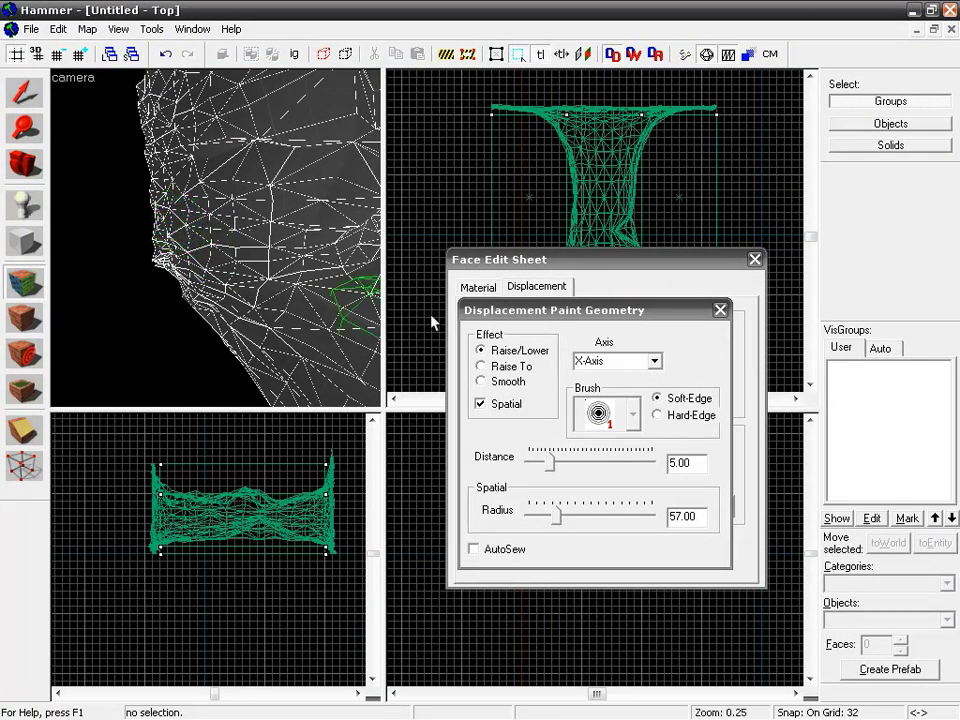
# Paint along the X-Axis on the displacement edges bordering the unselected side wall, pulling them away from it
pyautogui.moveTo(290, 288); pyautogui.dragTo(220, 196)
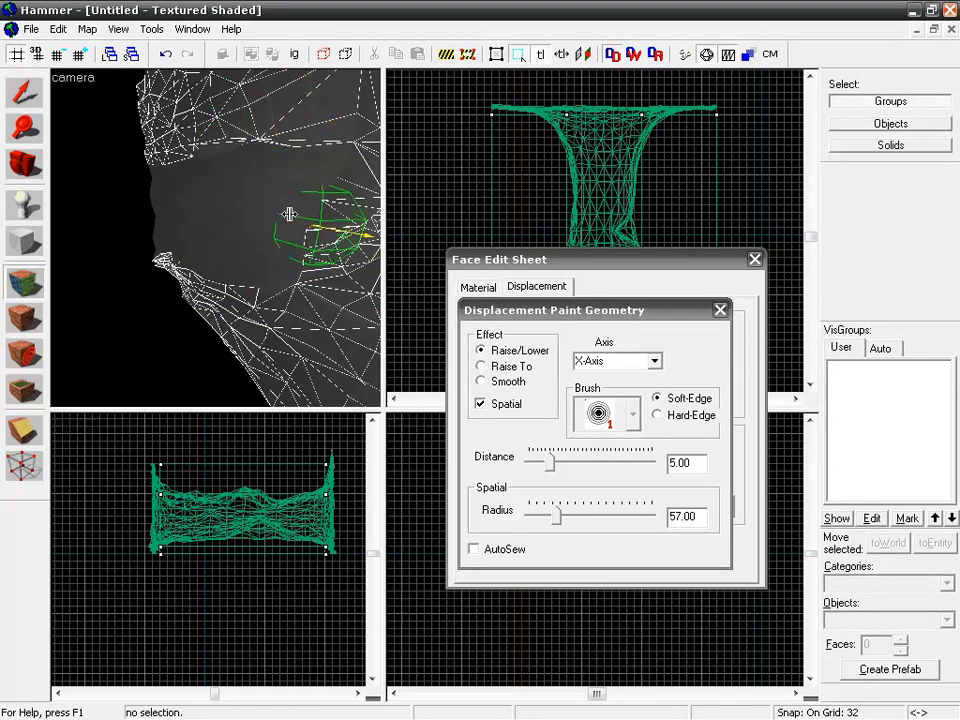
pyautogui.press('d')
pyautogui.press('w')
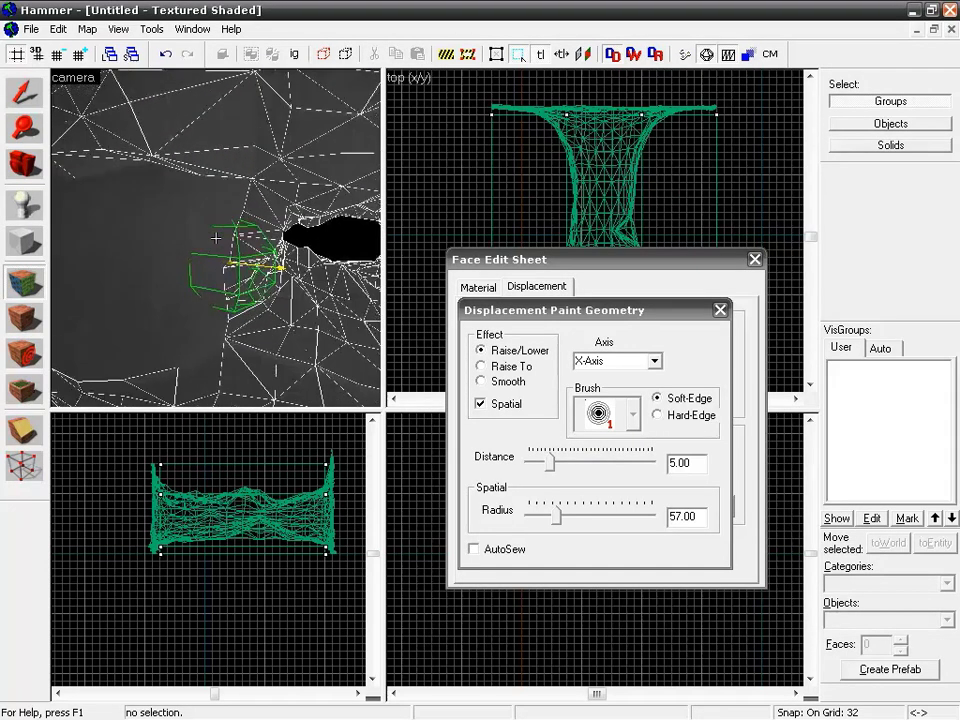
pyautogui.press('d')
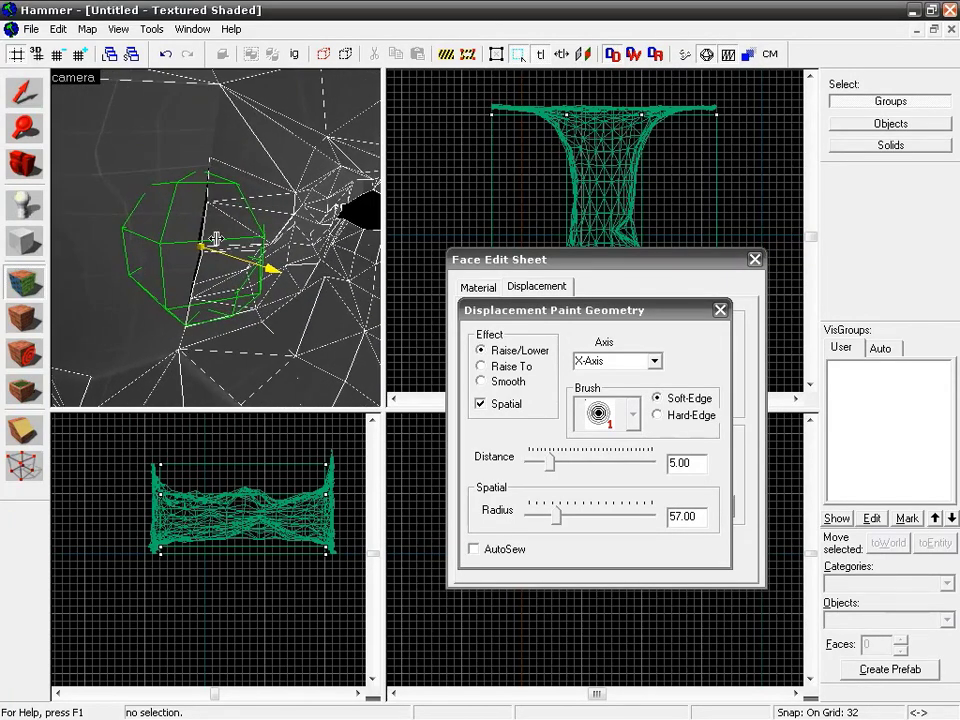
pyautogui.click(217, 197)
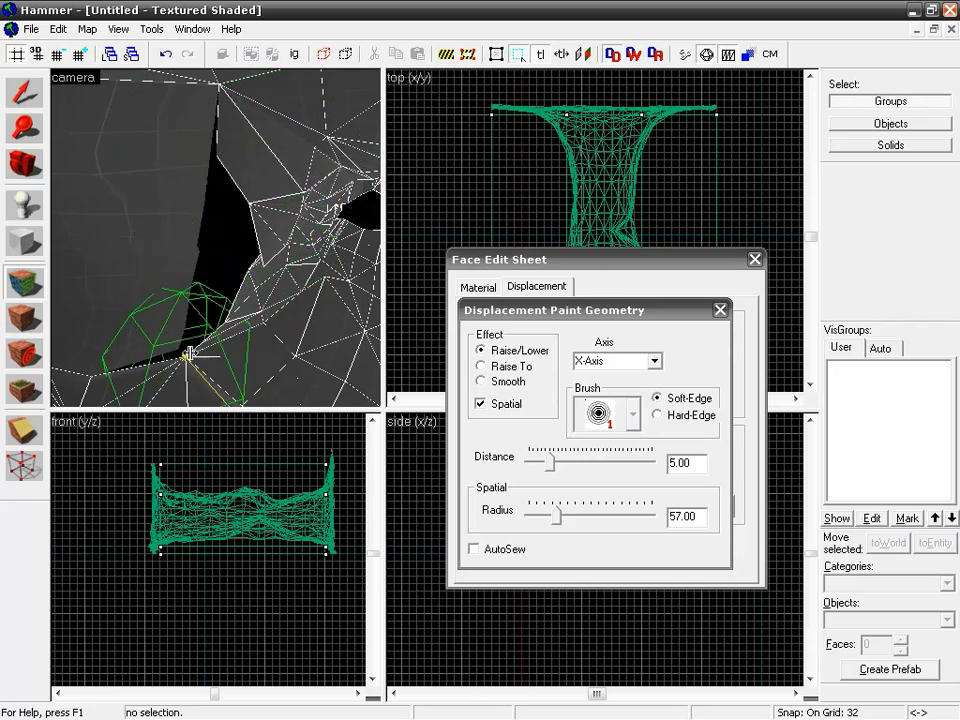
pyautogui.press('s')
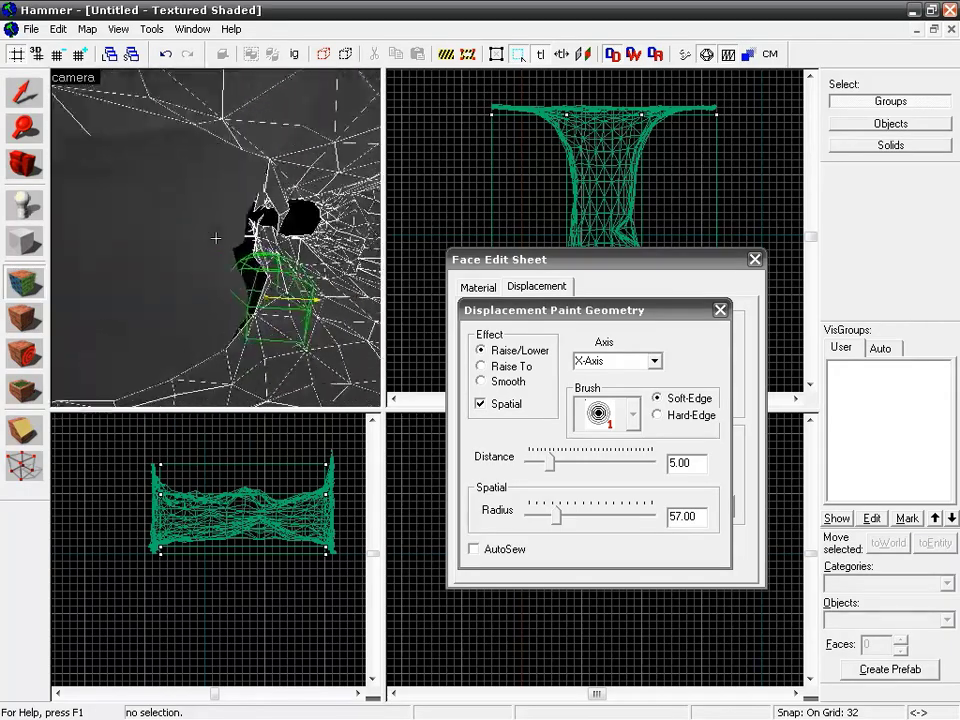
pyautogui.press('a')
pyautogui.press('w')
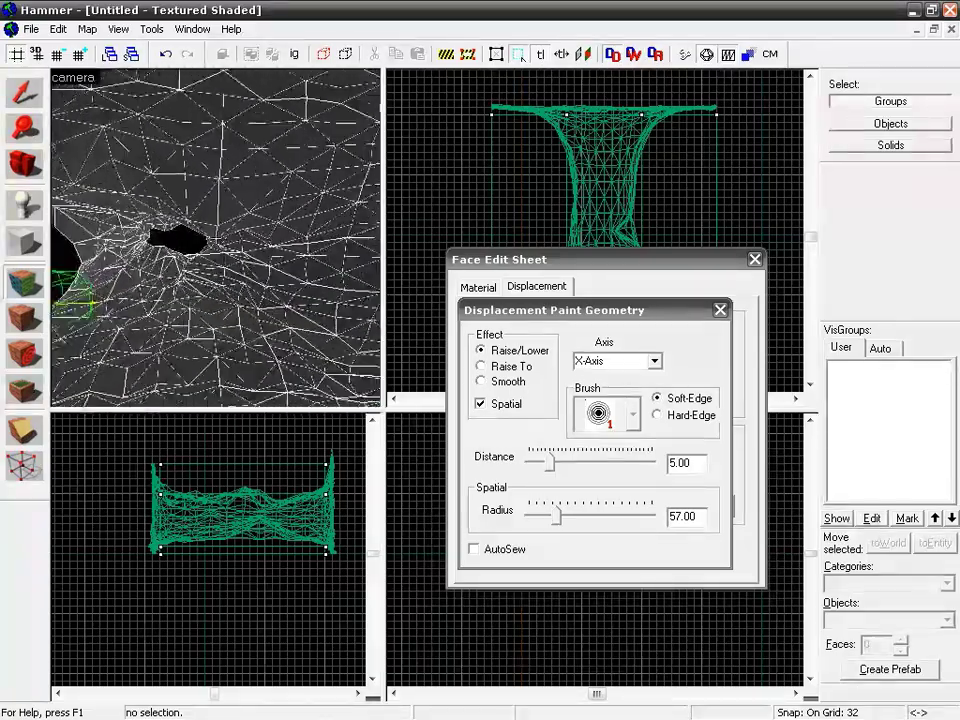
pyautogui.press('w')
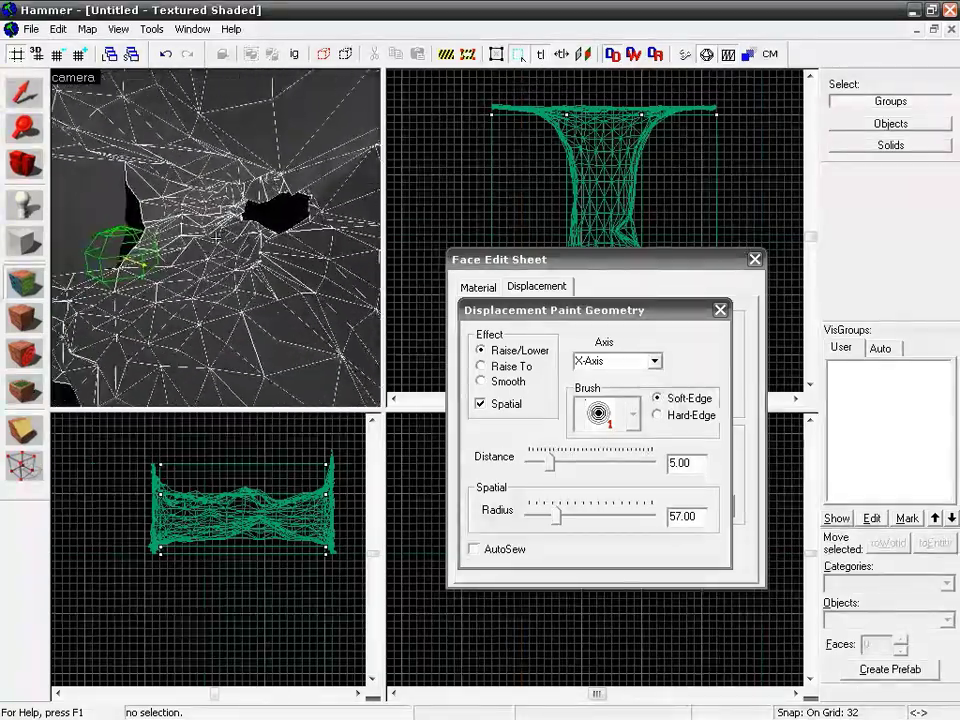
pyautogui.press('s')
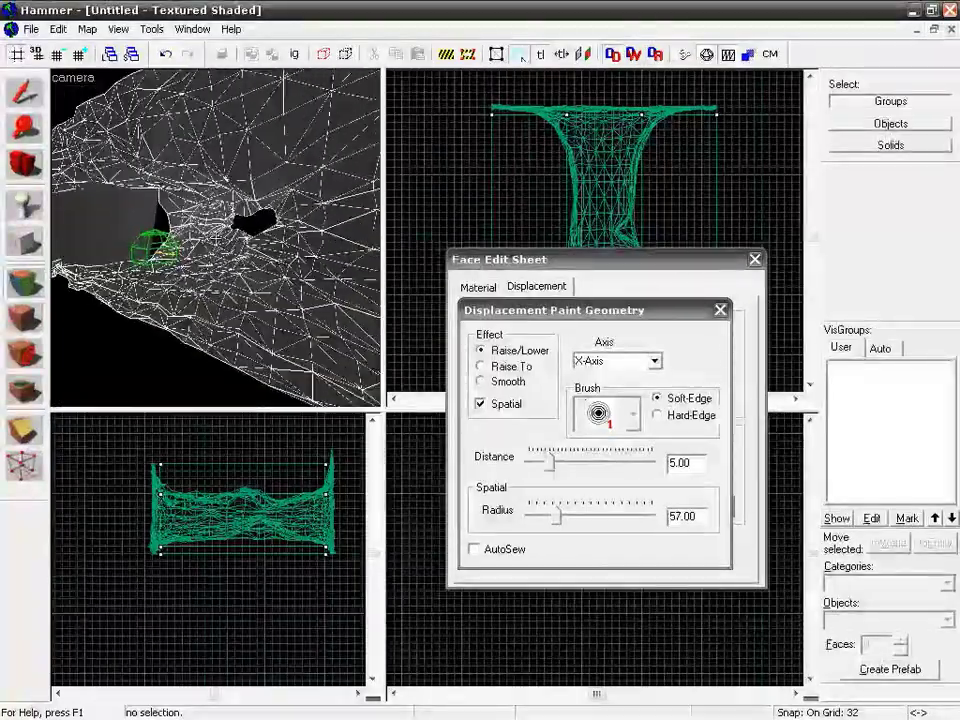
pyautogui.press('w')
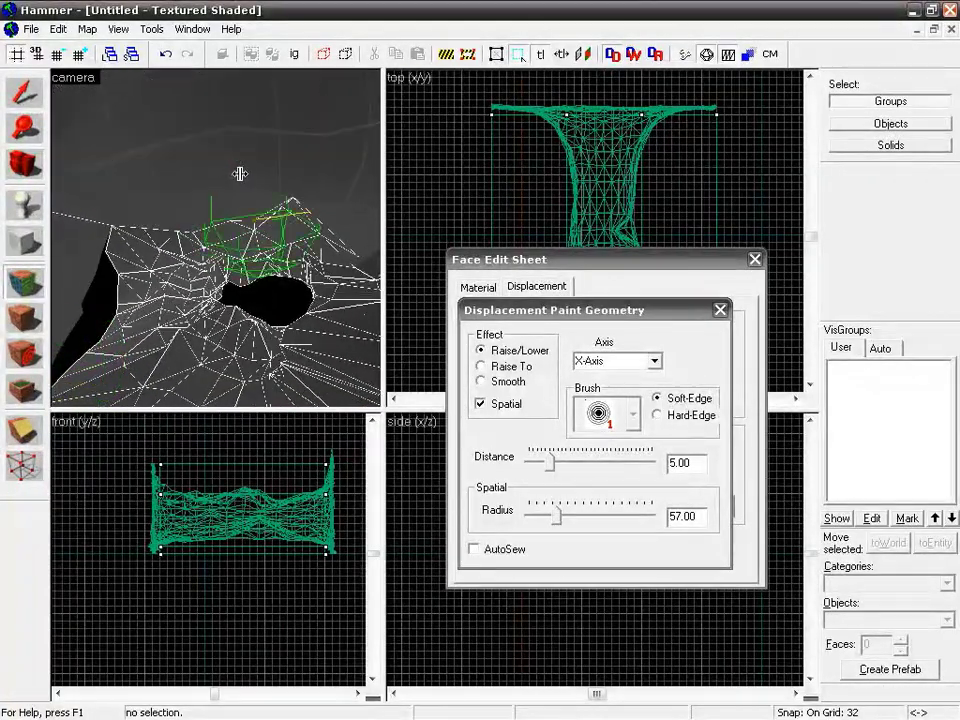
# Set the Paint Geometry axis to Z-Axis and paint the upper wall edges where they meet the unselected ceiling
pyautogui.press('w')
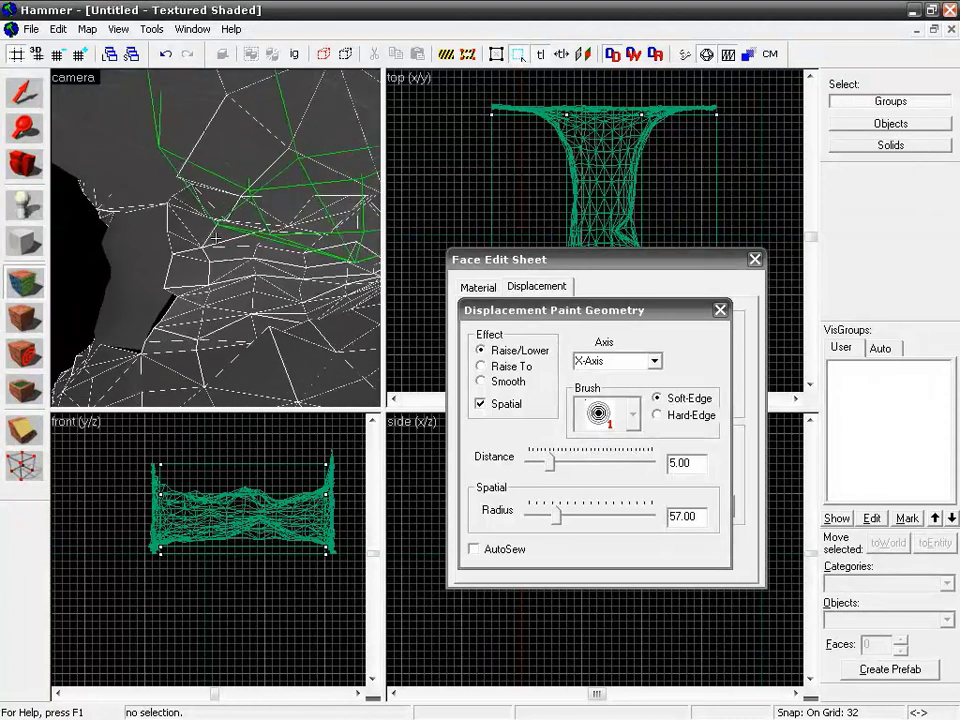
pyautogui.press('z')
pyautogui.click(641, 360)
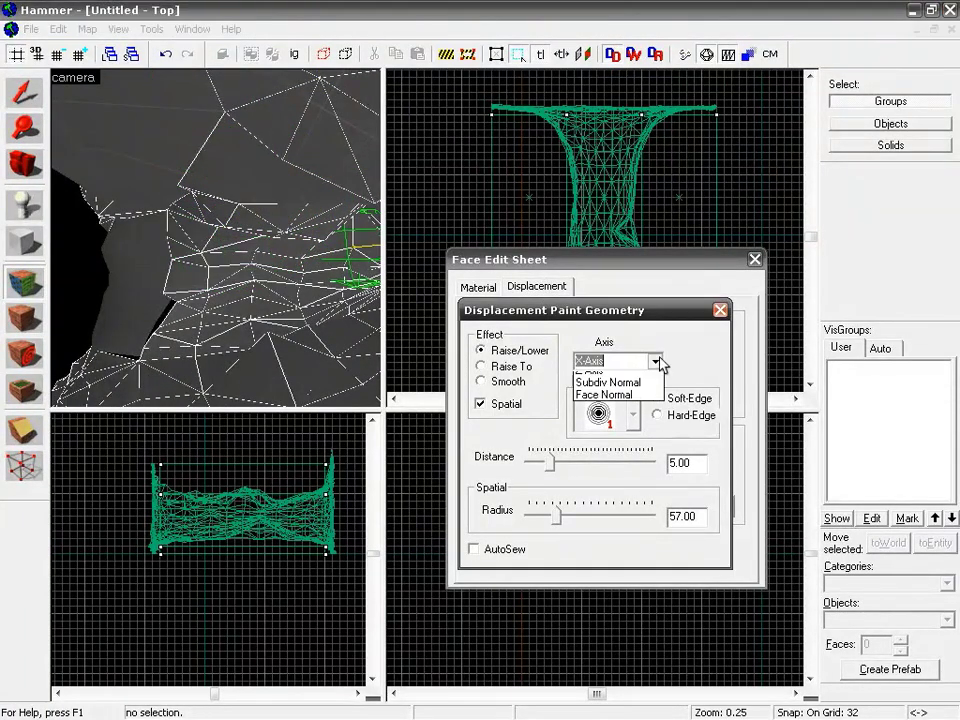
pyautogui.click(626, 399)
pyautogui.moveTo(226, 135); pyautogui.dragTo(244, 136)
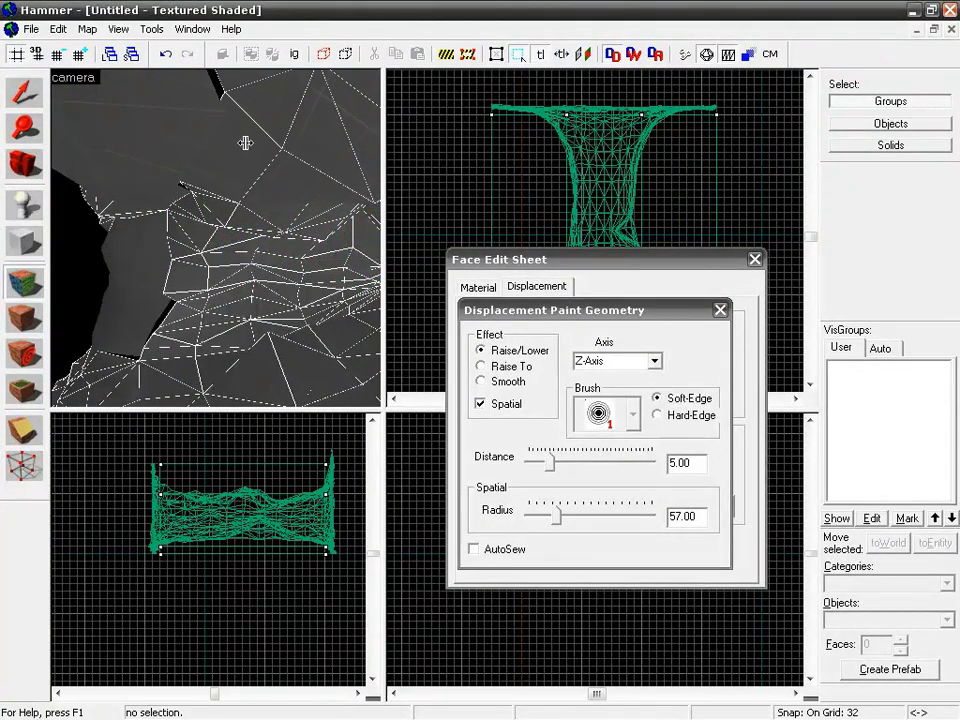
pyautogui.moveTo(217, 206); pyautogui.dragTo(221, 203)
pyautogui.moveTo(229, 108); pyautogui.dragTo(236, 164)
# Check the painted seams around the tunnel opening and close the Displacement Paint Geometry dialog
pyautogui.press('s')
pyautogui.press('z')
pyautogui.press('s')
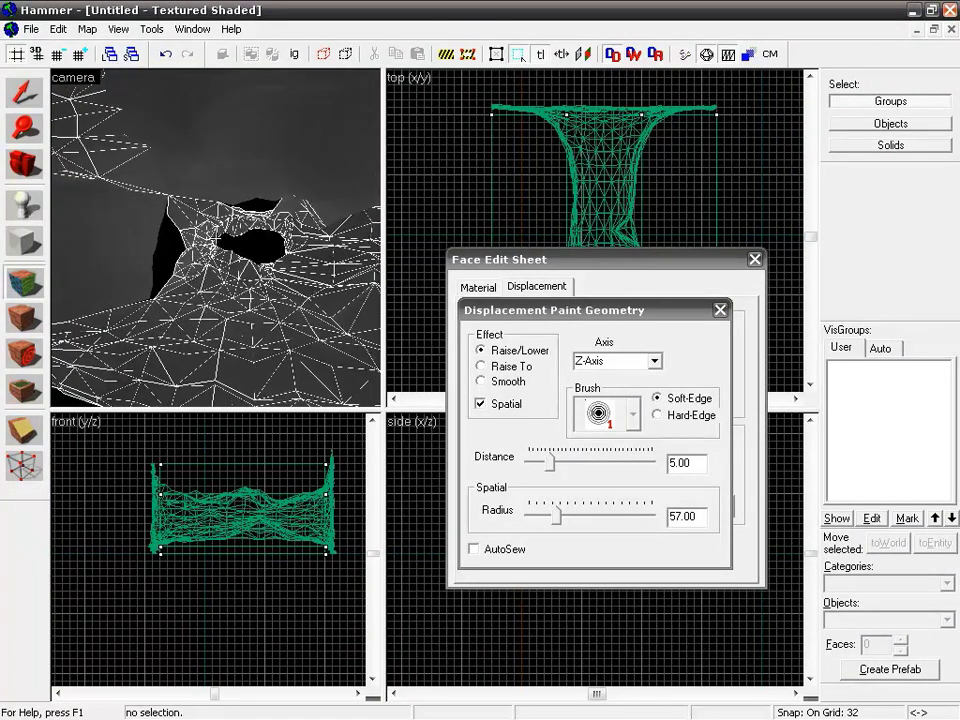
pyautogui.press('z')
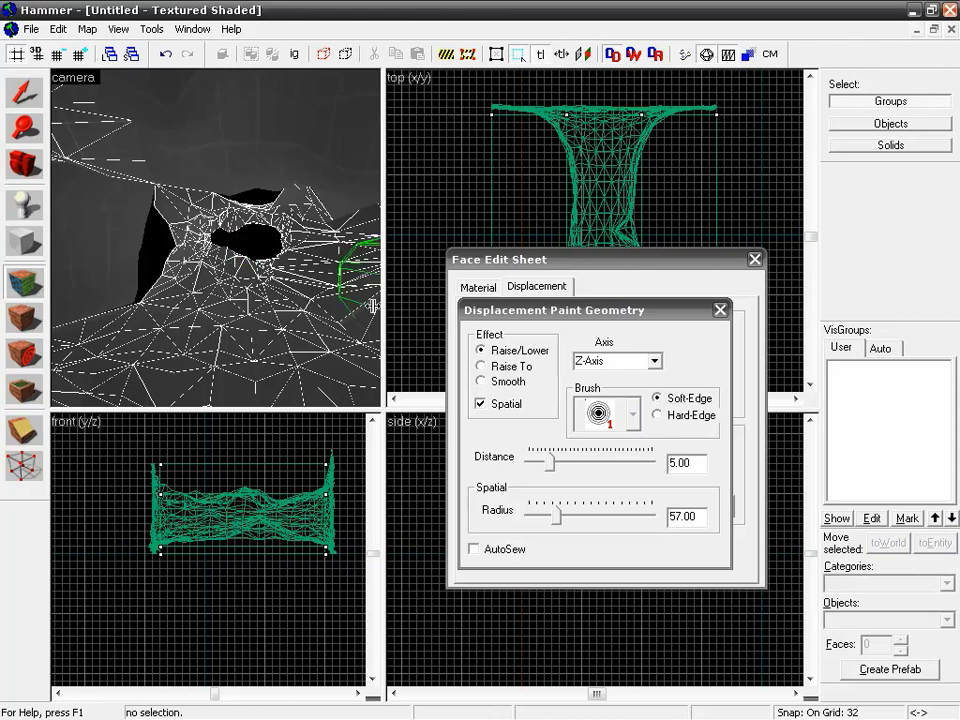
pyautogui.click(719, 311)
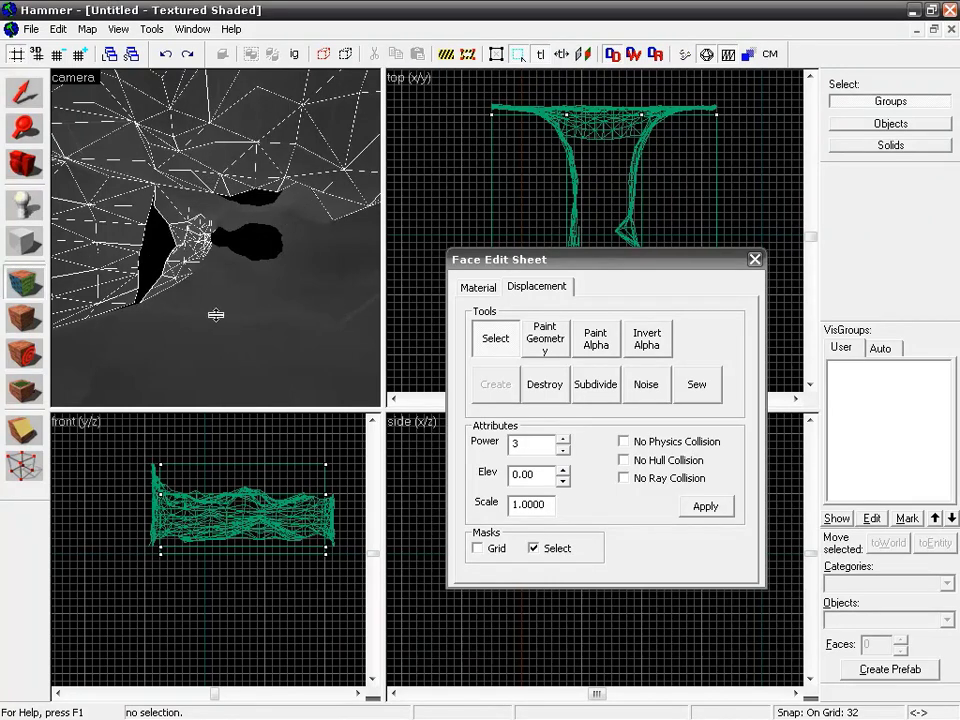
# Add the remaining displacement faces to the selection, sew all the tunnel displacements together, and check the seams around the opening
pyautogui.keyDown('ctrl'); pyautogui.click(103, 341); pyautogui.keyUp('ctrl')
pyautogui.keyDown('ctrl'); pyautogui.click(191, 356); pyautogui.keyUp('ctrl')
pyautogui.press('z')
pyautogui.press('s')
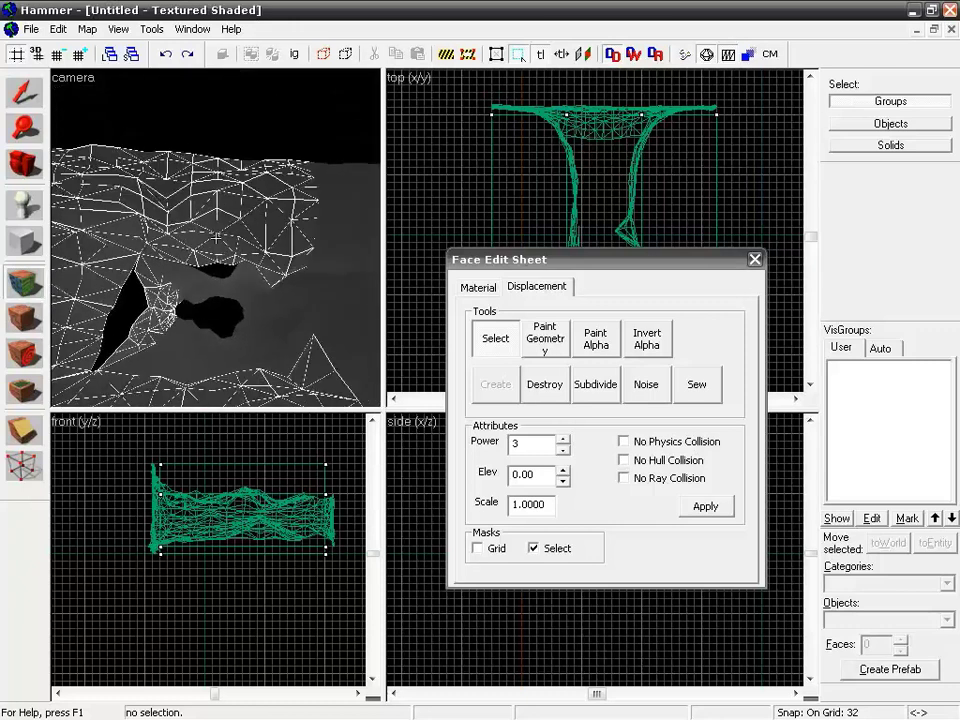
pyautogui.press('z')
pyautogui.click(700, 388)
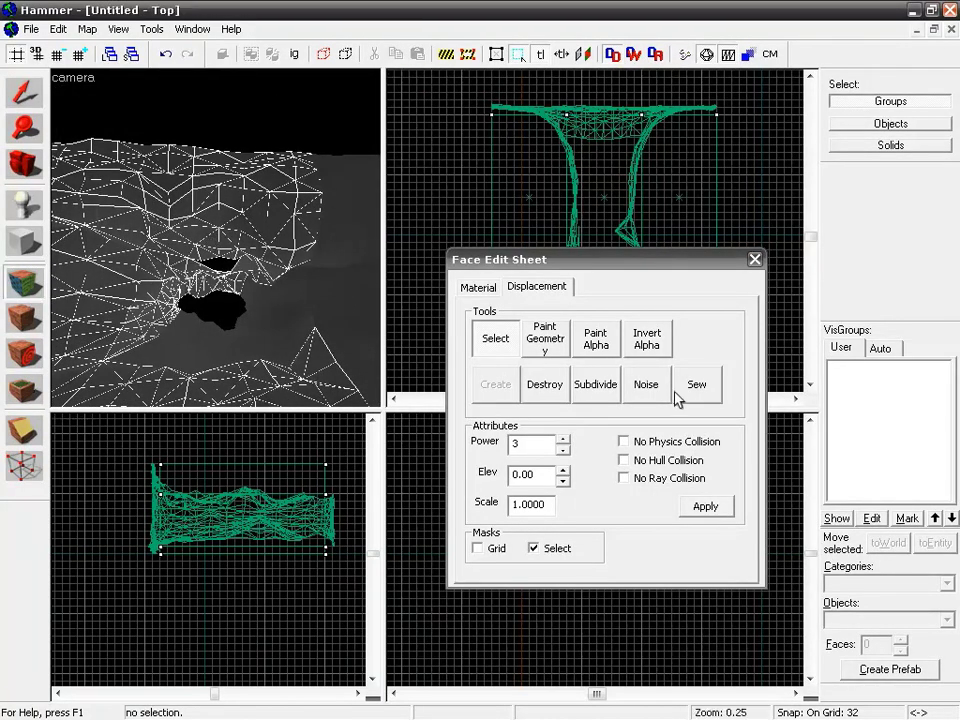
pyautogui.click(681, 396)
pyautogui.press('z')
pyautogui.press('w')
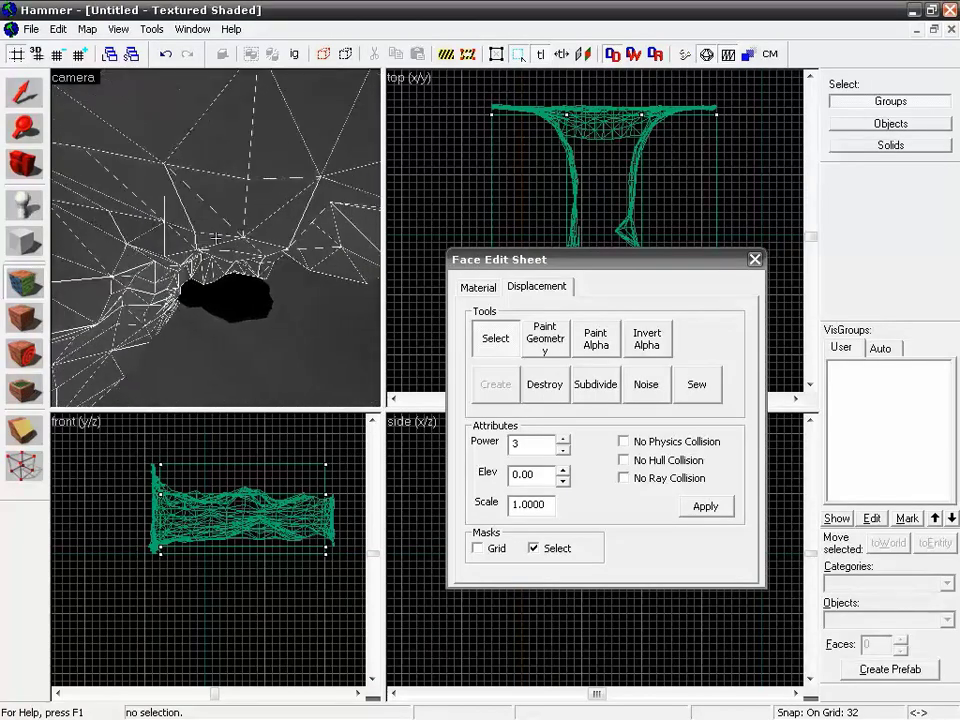
pyautogui.press('s')
pyautogui.press('z')
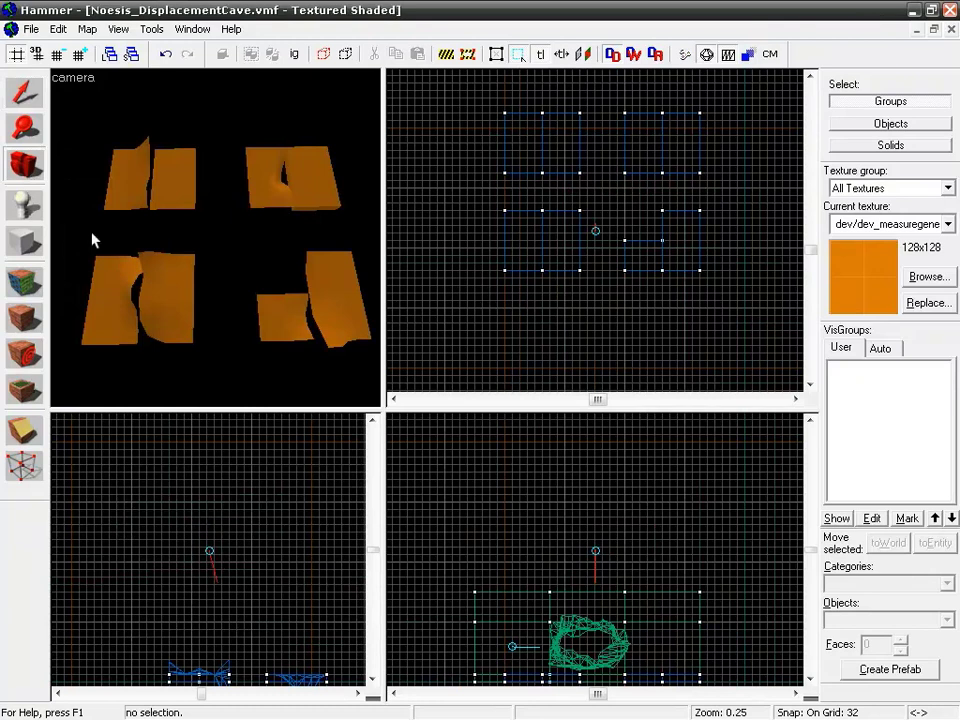
# Select both displacements of the far-left orange example pair and sew their shared edge, comparing it with and without the sew
pyautogui.hotkey('shift', 's')
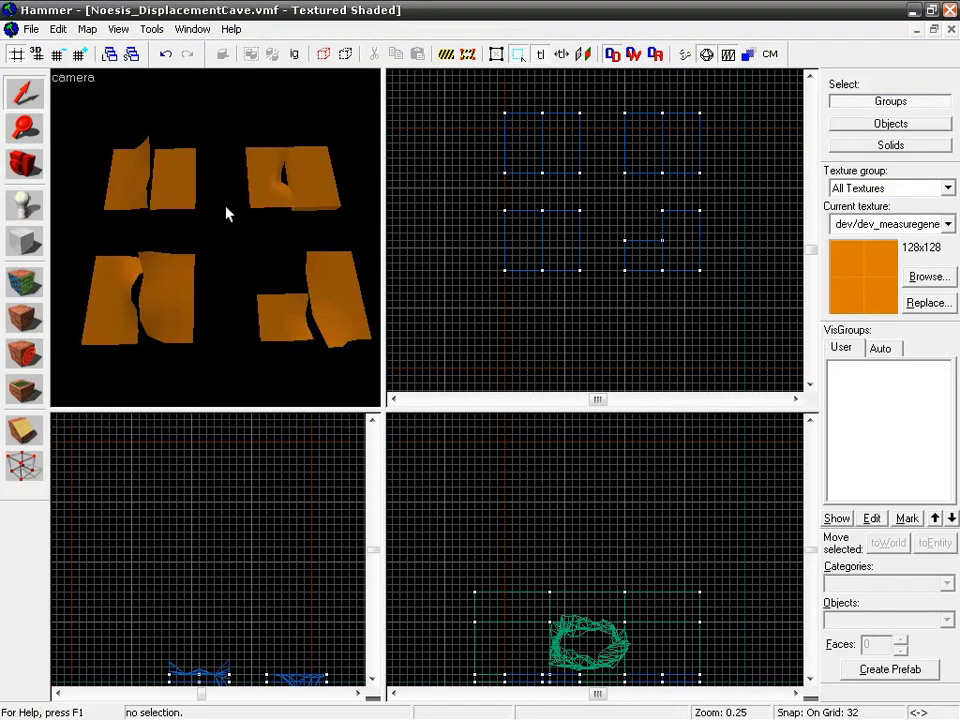
pyautogui.click(133, 184)
pyautogui.keyDown('ctrl'); pyautogui.click(162, 197); pyautogui.keyUp('ctrl')
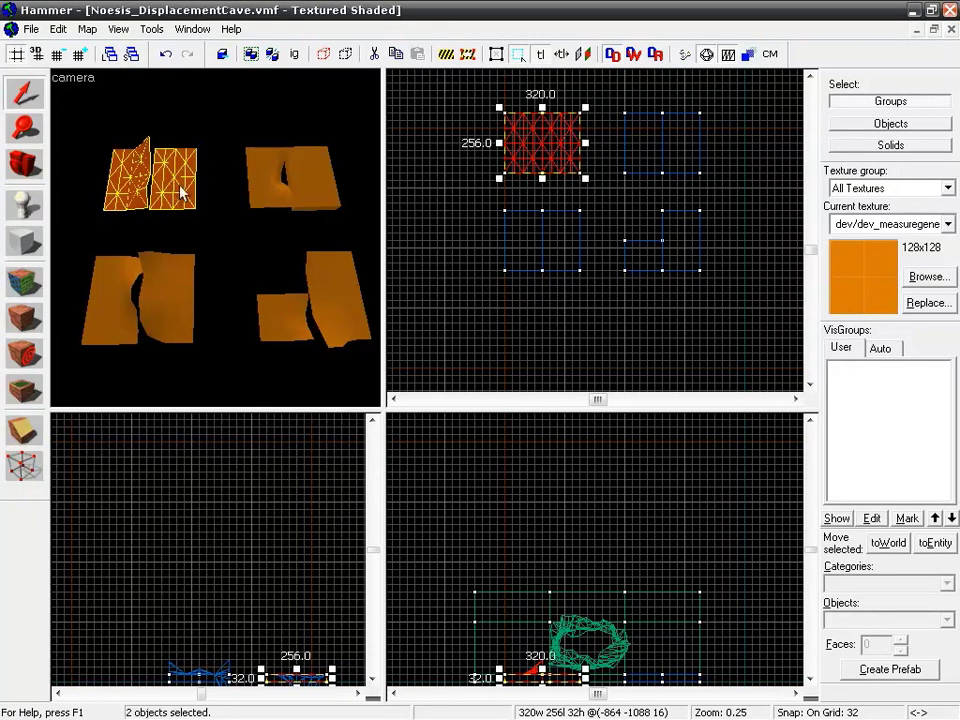
pyautogui.hotkey('shift', 'a')
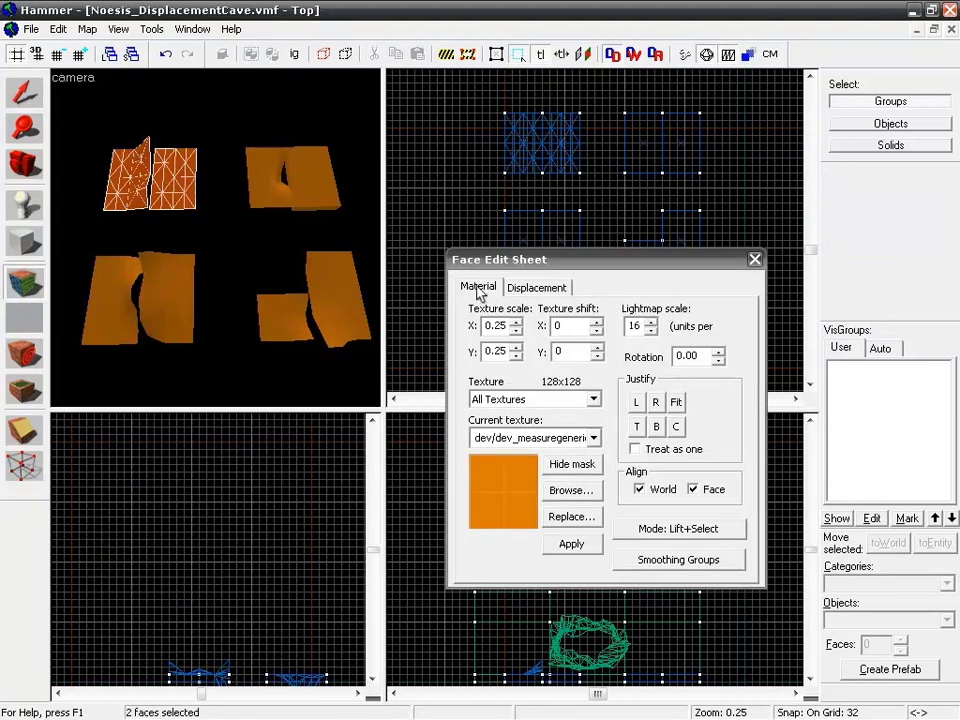
pyautogui.click(537, 288)
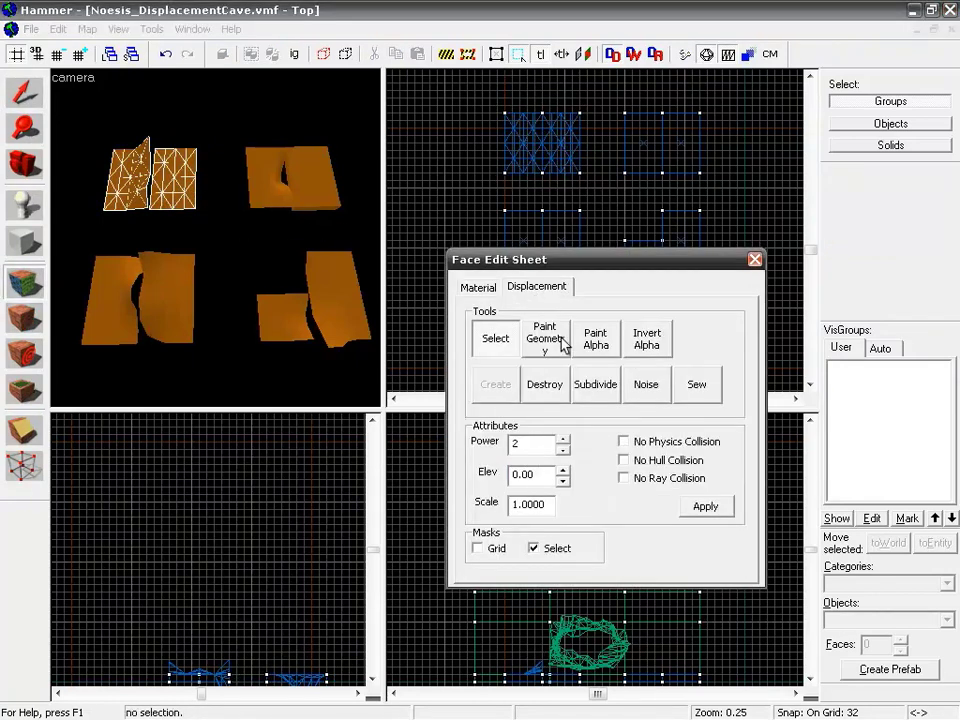
pyautogui.click(697, 384)
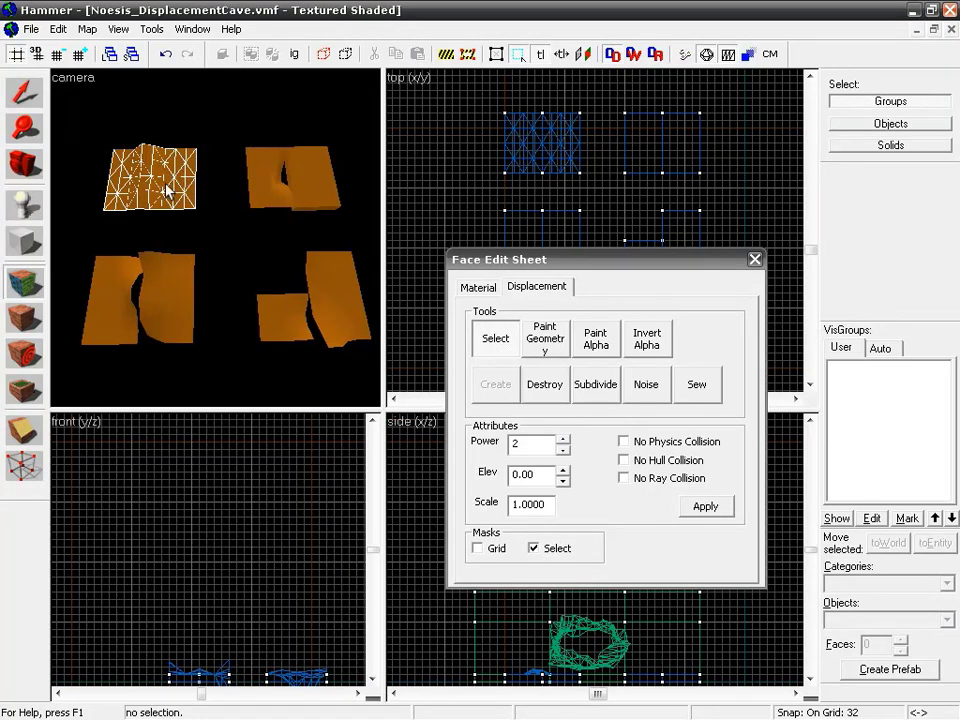
pyautogui.hotkey('ctrl', 'z')
pyautogui.hotkey('ctrl', 'y')
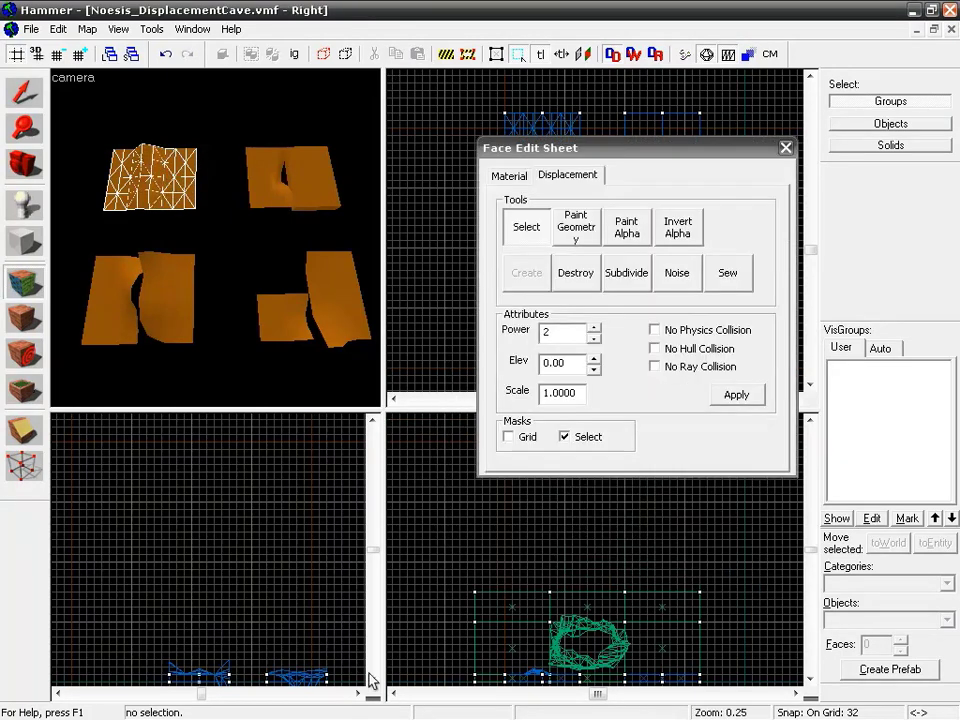
# Sew the displacement in the far-right example pair to the plain brush face beside it
pyautogui.click(30, 93)
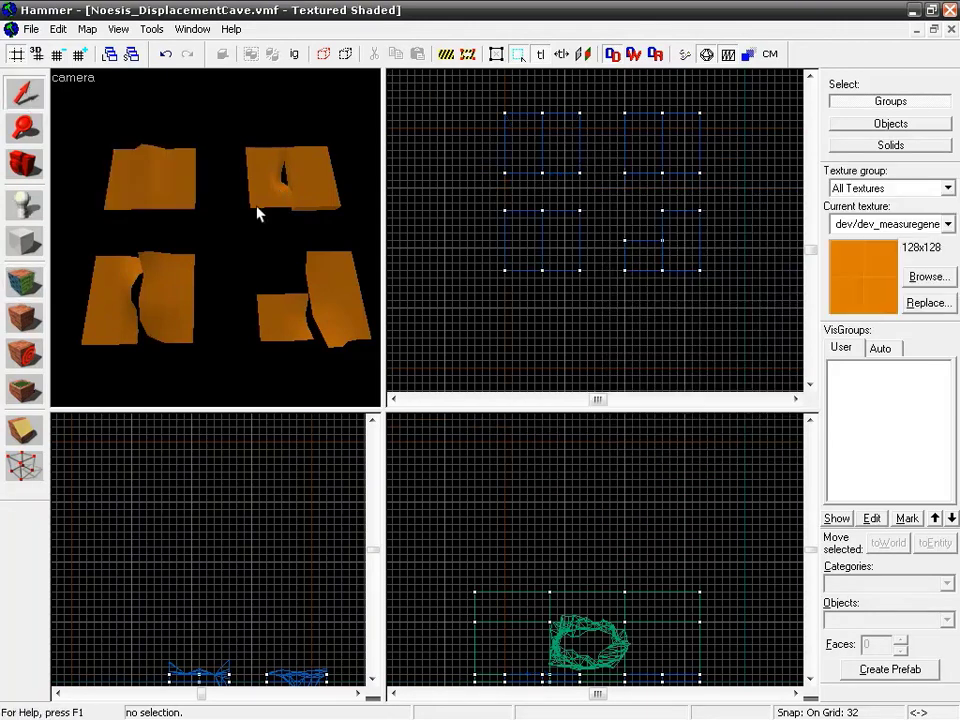
pyautogui.click(280, 190)
pyautogui.click(317, 195)
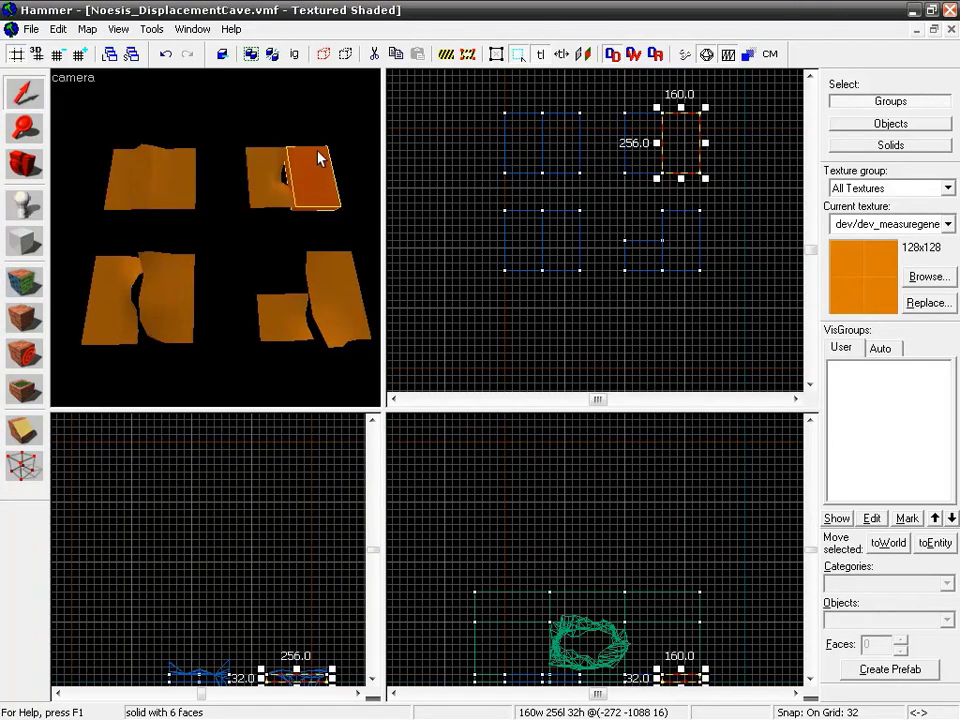
pyautogui.click(286, 229)
pyautogui.click(300, 178)
pyautogui.click(266, 187)
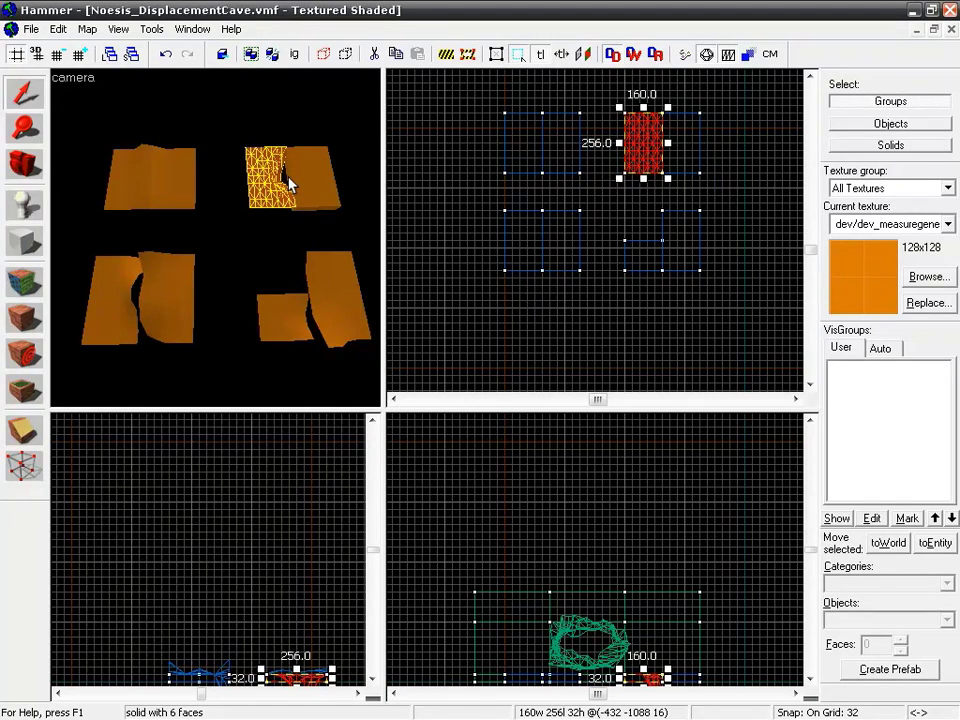
pyautogui.hotkey('shift', 'a')
pyautogui.click(282, 189)
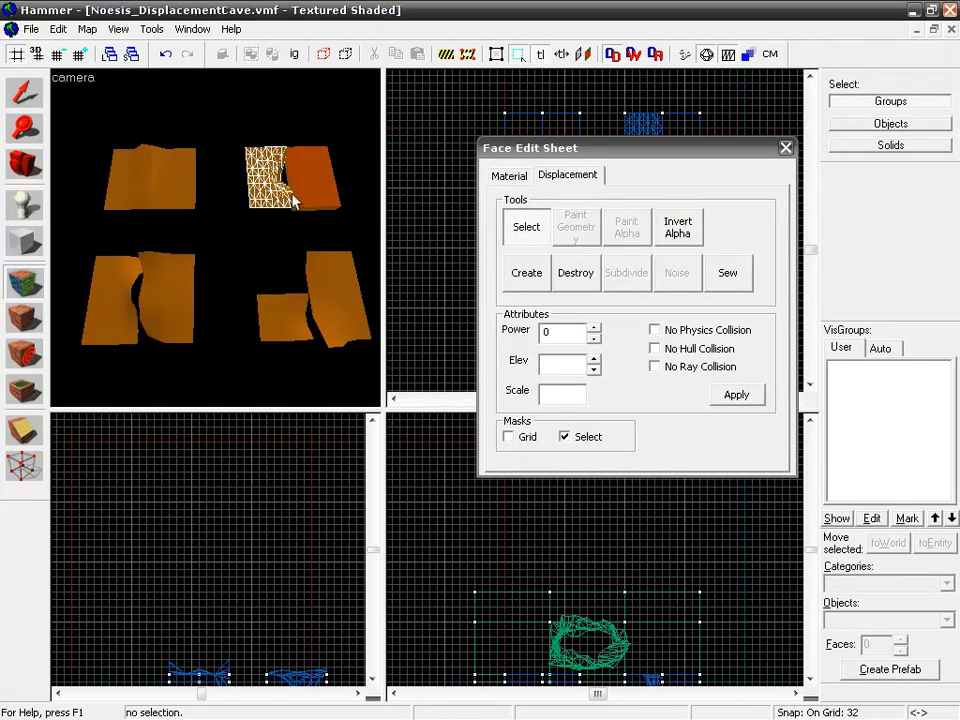
pyautogui.click(730, 274)
# Select the long and the half-length displacement of the near-right example pair and sew them together
pyautogui.click(324, 280)
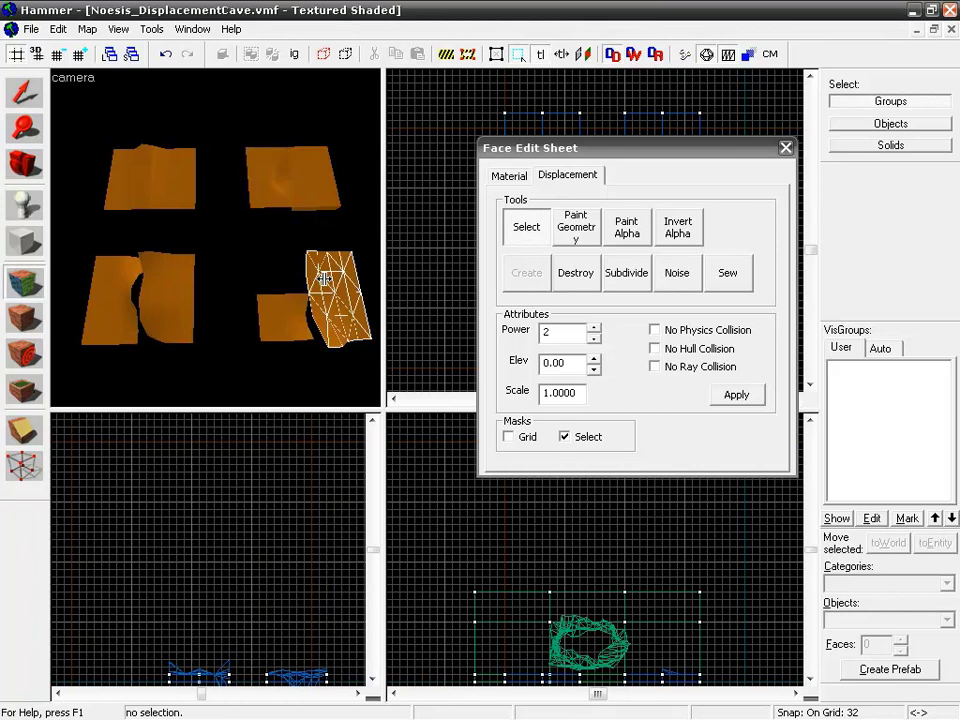
pyautogui.keyDown('ctrl'); pyautogui.click(284, 322); pyautogui.keyUp('ctrl')
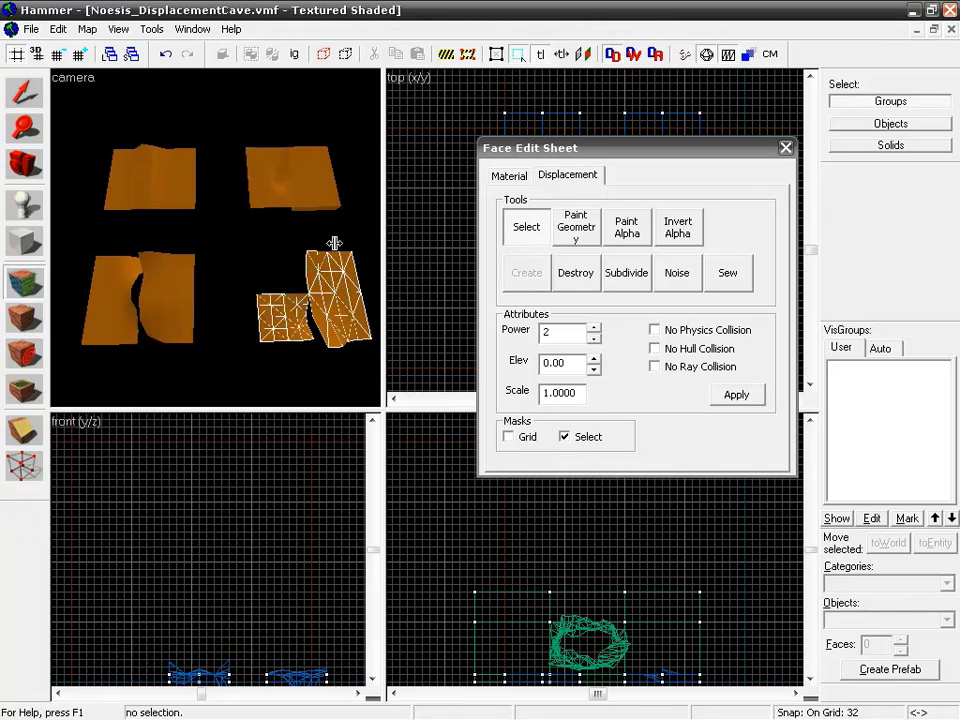
pyautogui.keyDown('ctrl'); pyautogui.click(300, 318); pyautogui.keyUp('ctrl')
pyautogui.keyDown('ctrl'); pyautogui.click(325, 318); pyautogui.keyUp('ctrl')
pyautogui.click(325, 318)
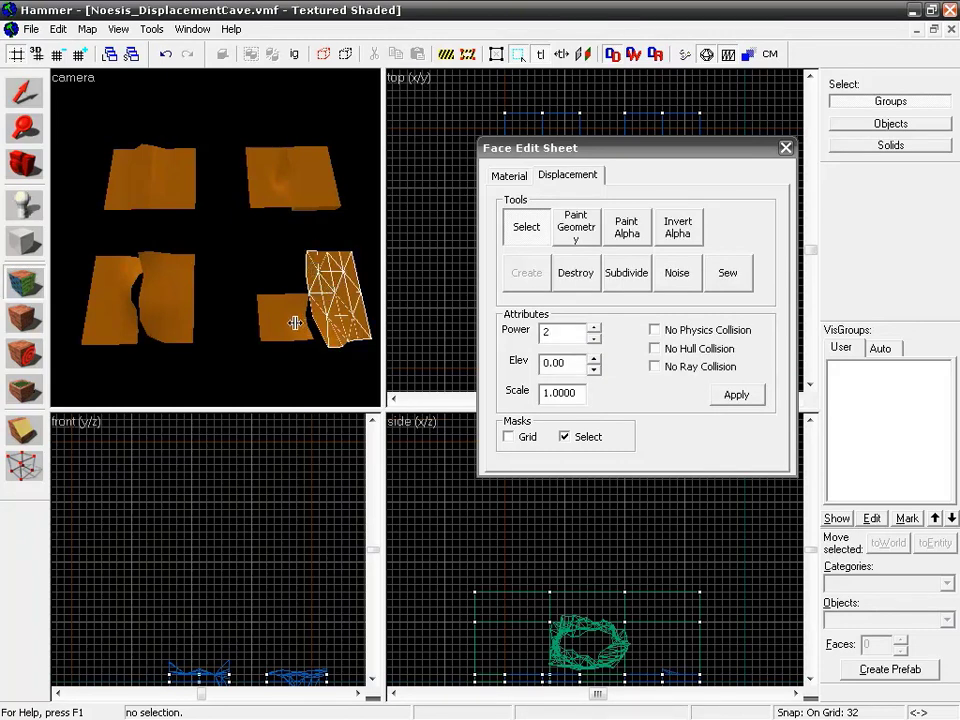
pyautogui.keyDown('ctrl'); pyautogui.click(308, 325); pyautogui.keyUp('ctrl')
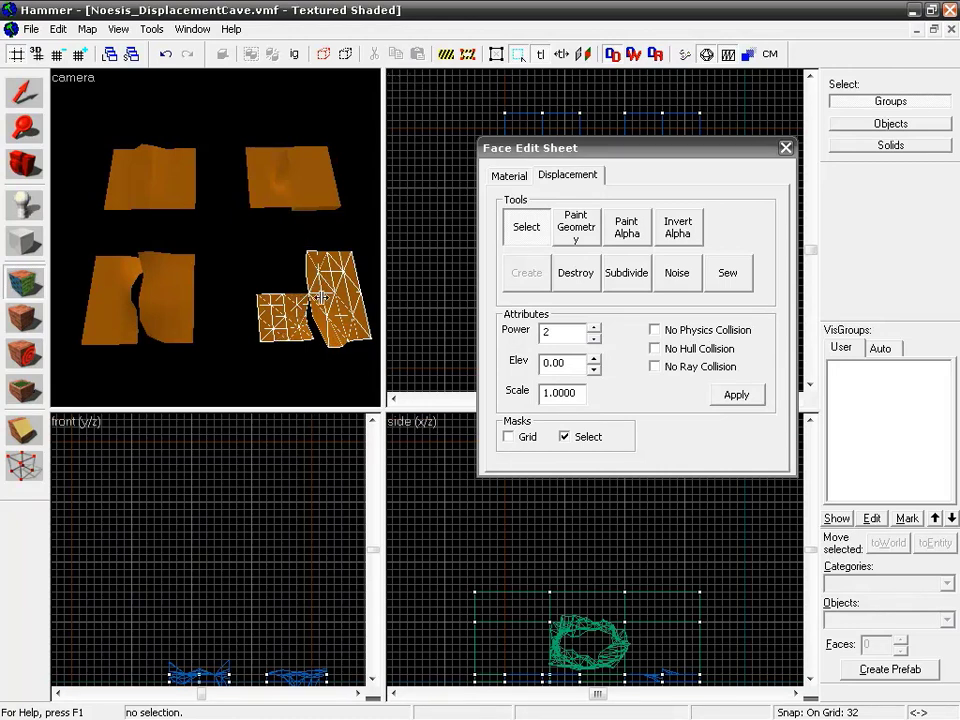
pyautogui.click(724, 273)
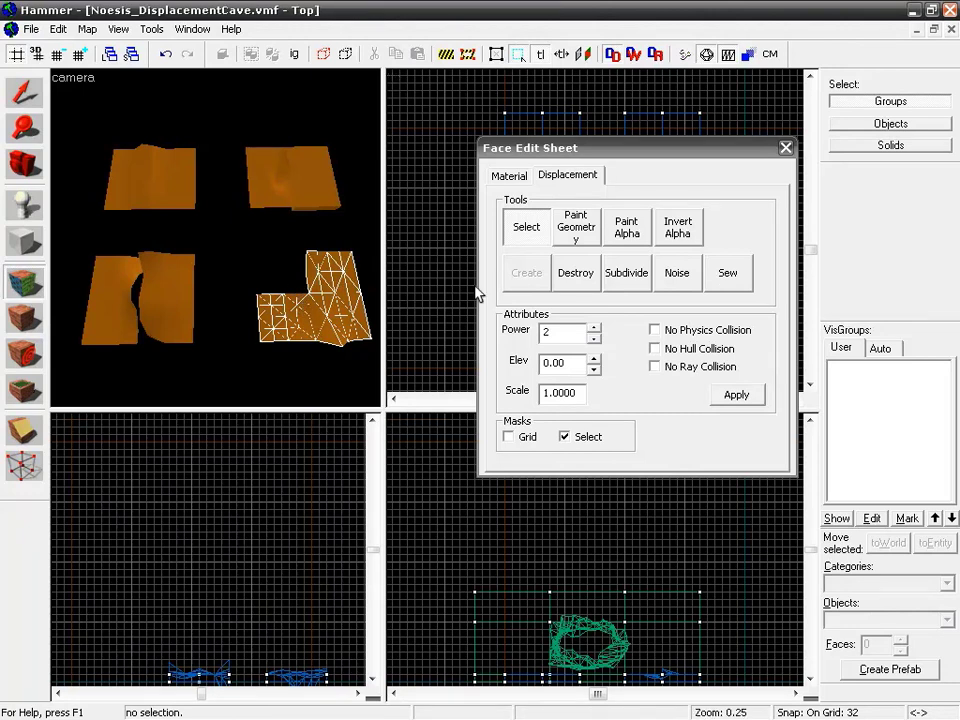
# Lengthen the short displacement brush of the near-right pair to 160 units and try to sew it to its neighbour
pyautogui.click(24, 92)
pyautogui.click(275, 311)
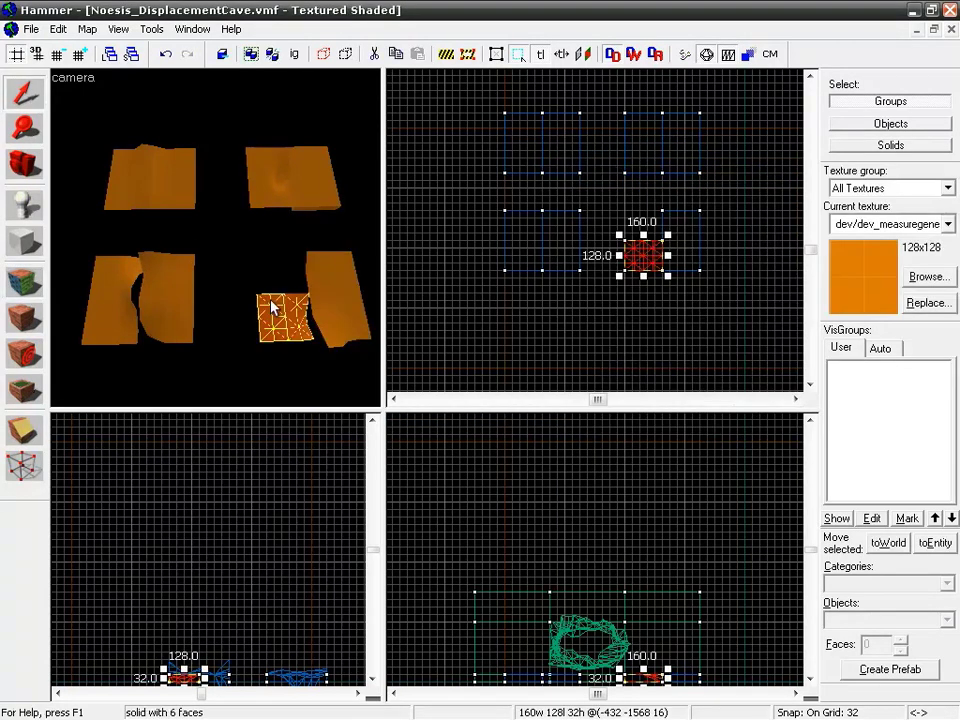
pyautogui.moveTo(643, 236); pyautogui.dragTo(643, 228)
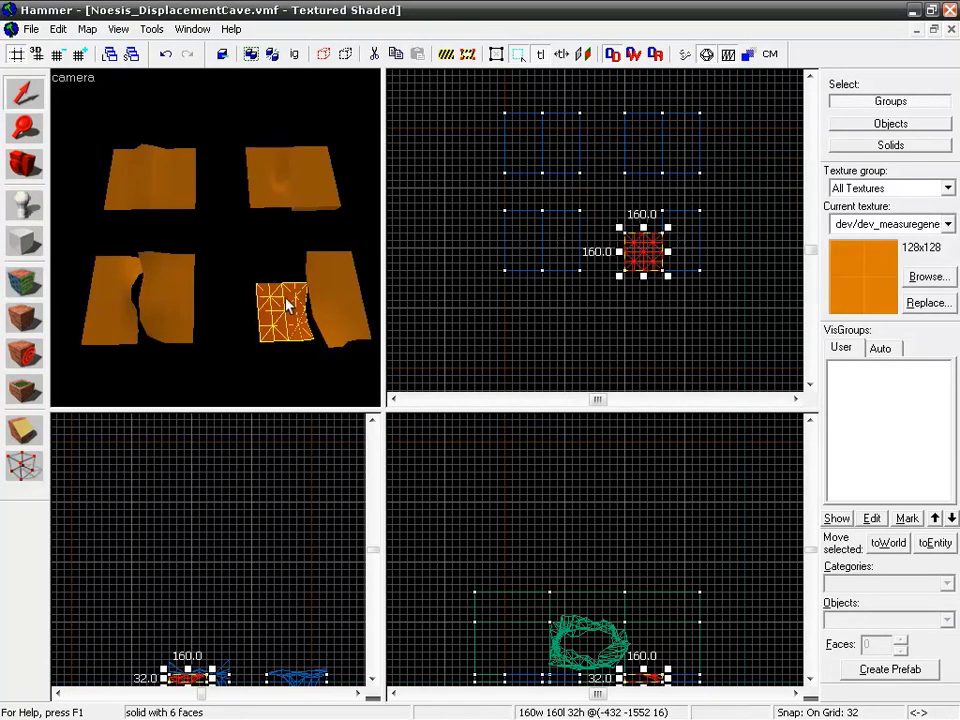
pyautogui.keyDown('ctrl'); pyautogui.click(335, 305); pyautogui.keyUp('ctrl')
pyautogui.hotkey('shift', 'a')
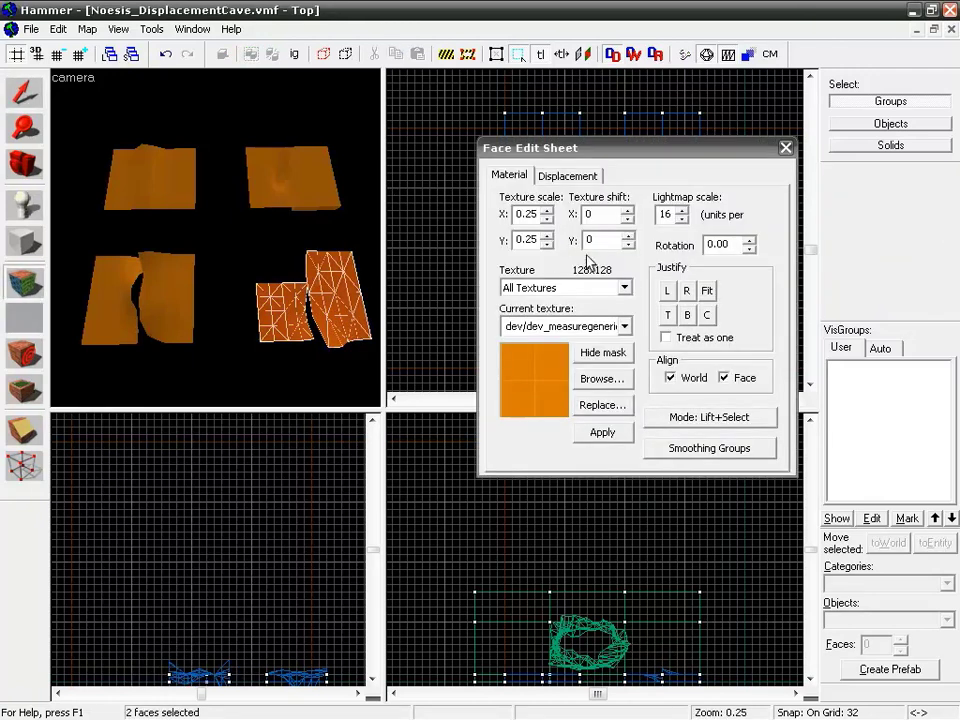
pyautogui.click(567, 174)
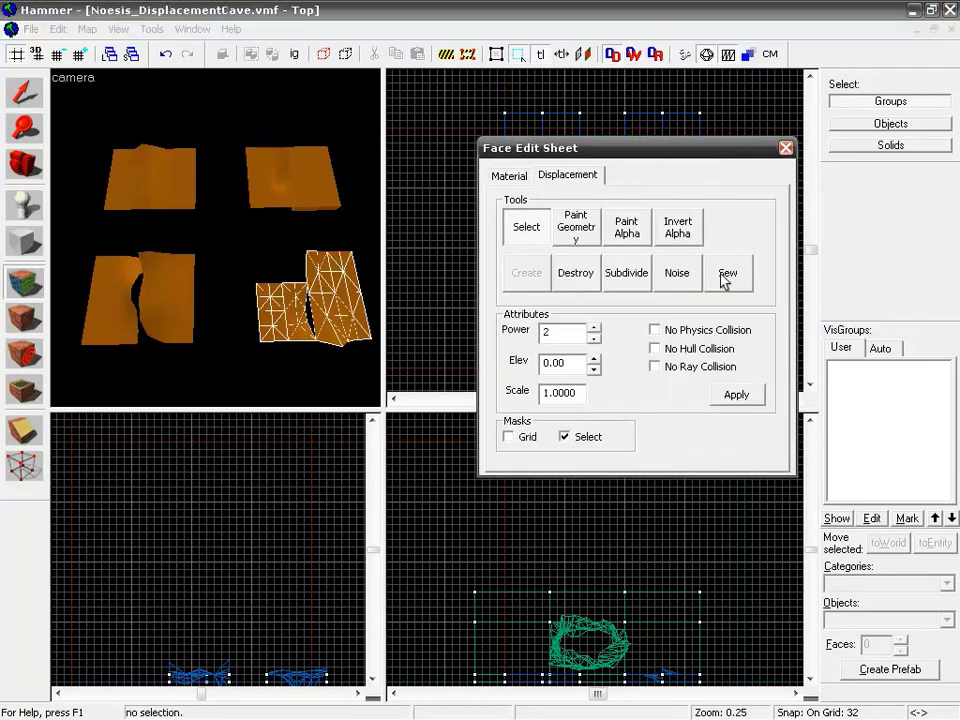
# Undo the lengthening of the short near-right brush and sew it to its neighbour at half length
pyautogui.click(310, 330)
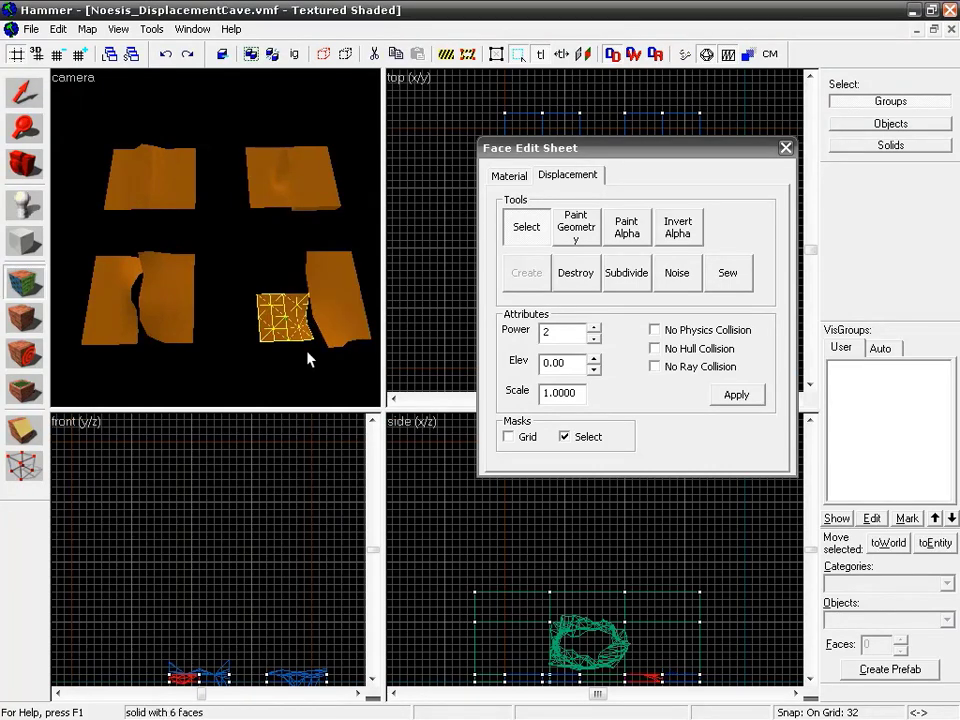
pyautogui.keyDown('ctrl'); pyautogui.click(335, 326); pyautogui.keyUp('ctrl')
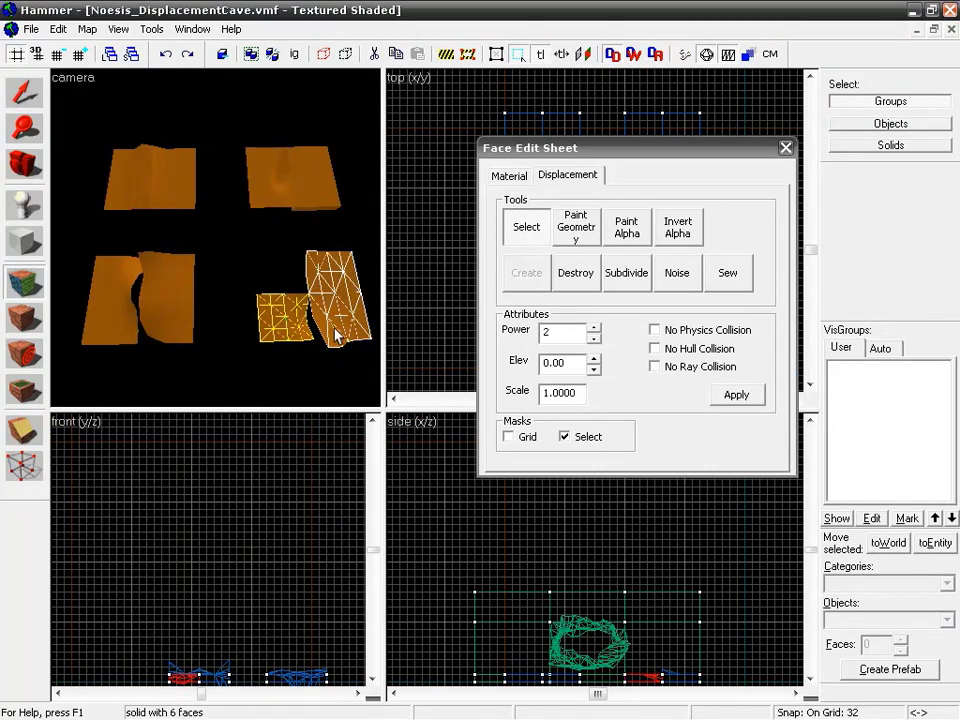
pyautogui.click(724, 276)
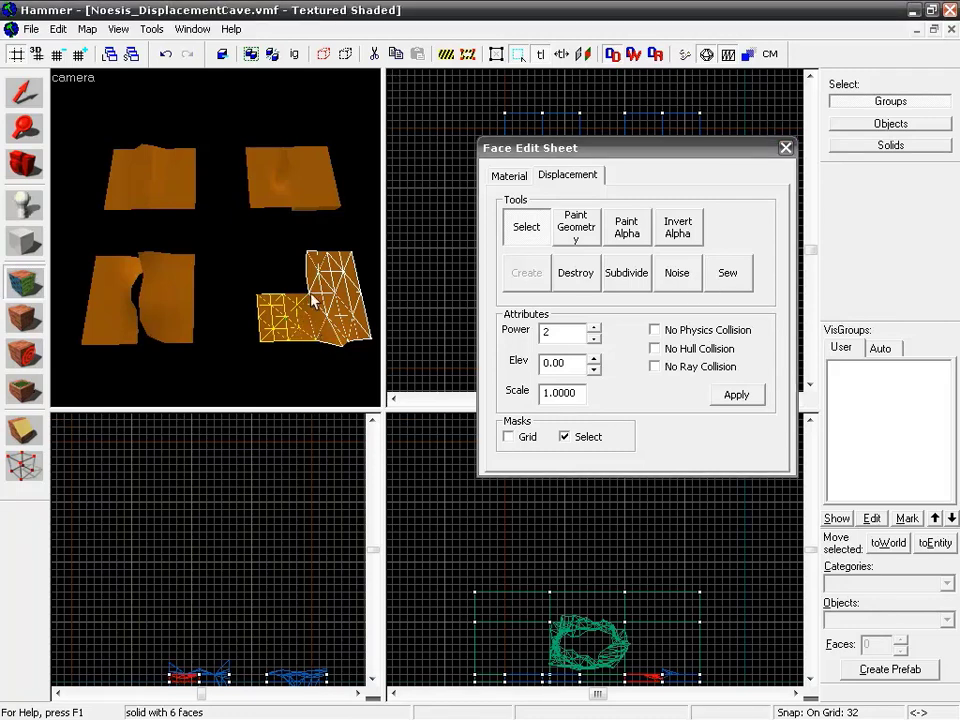
# Sew the near-left pair of displacements with differing powers, then undo the sewing on all the example pairs
pyautogui.click(145, 318)
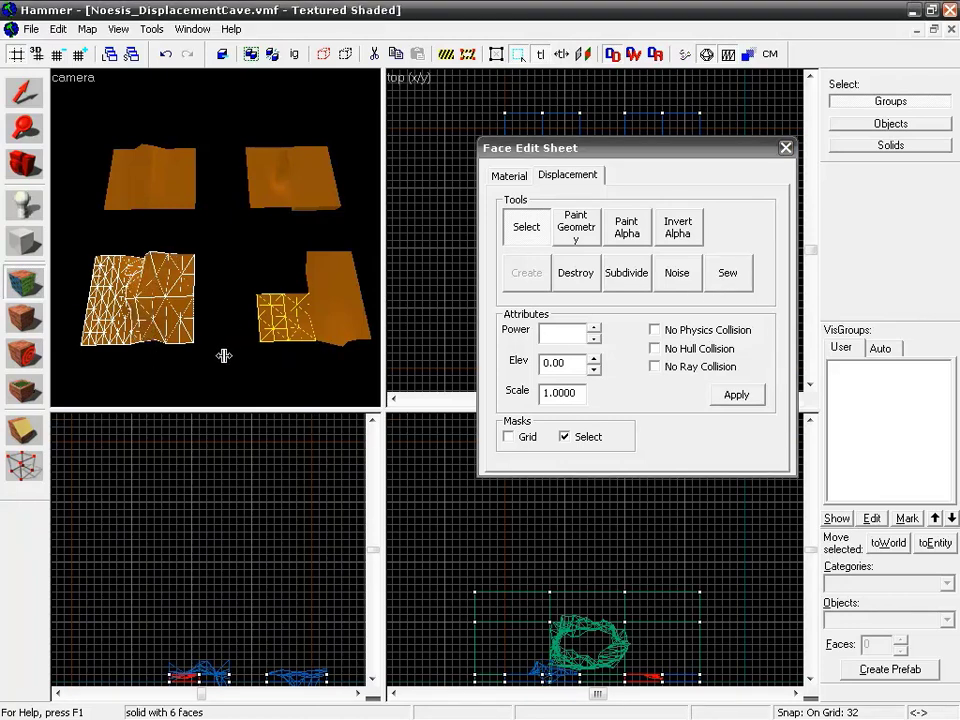
pyautogui.press('Escape')
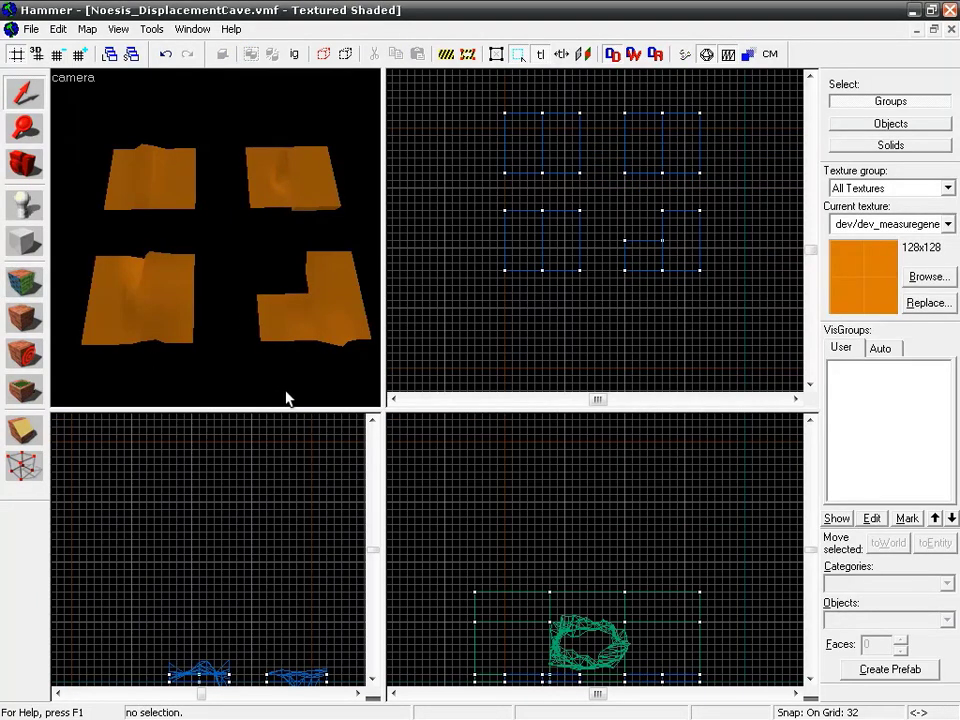
pyautogui.hotkey('ctrl', 'z')
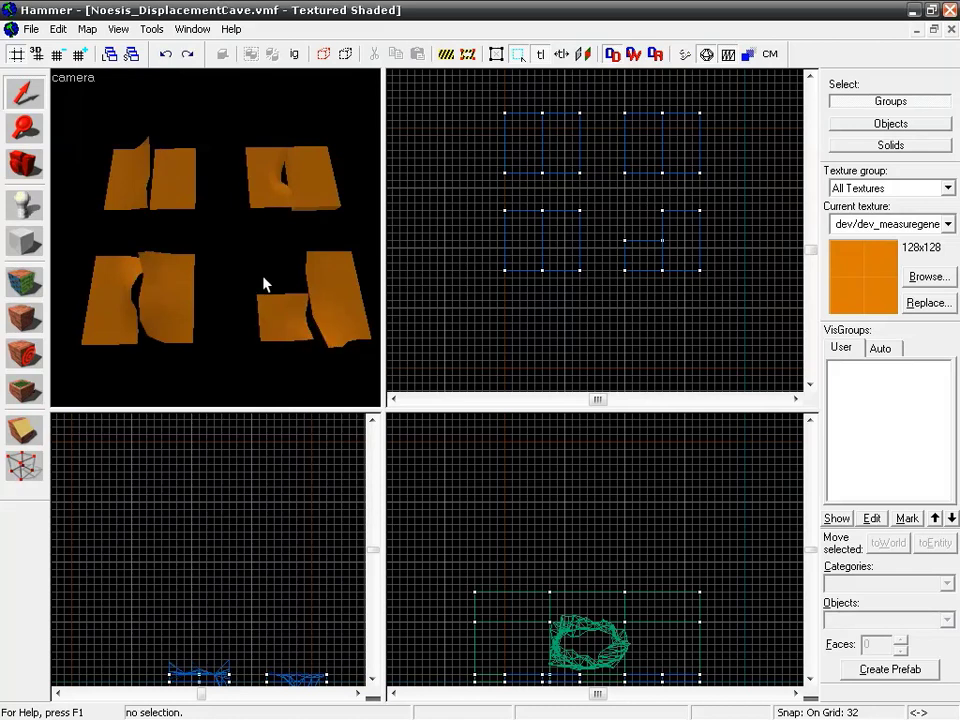